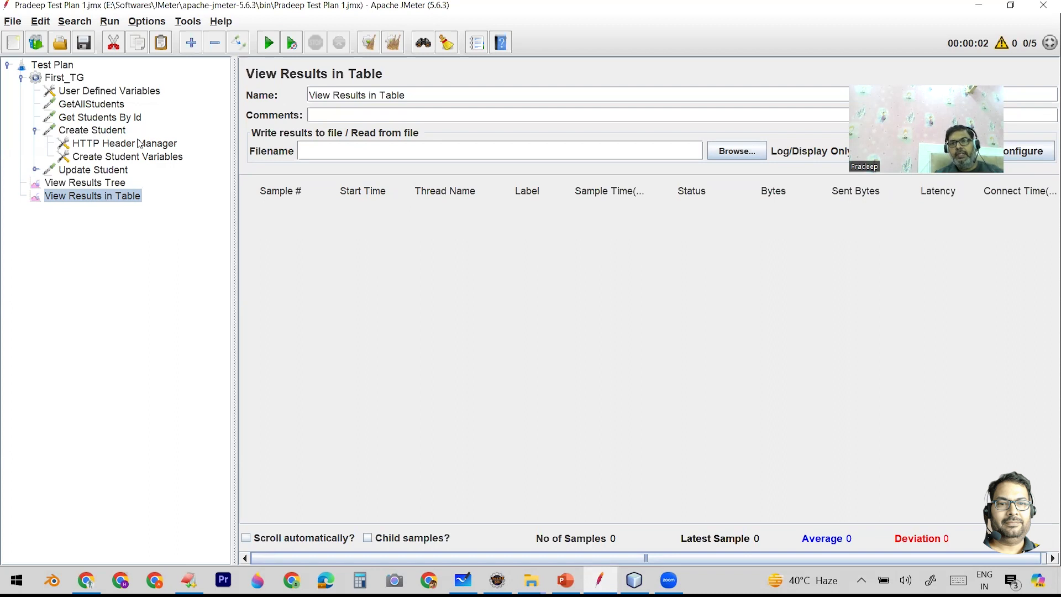
- Set the number of threads (users) in the First_TG thread group to 1
click(91, 105)
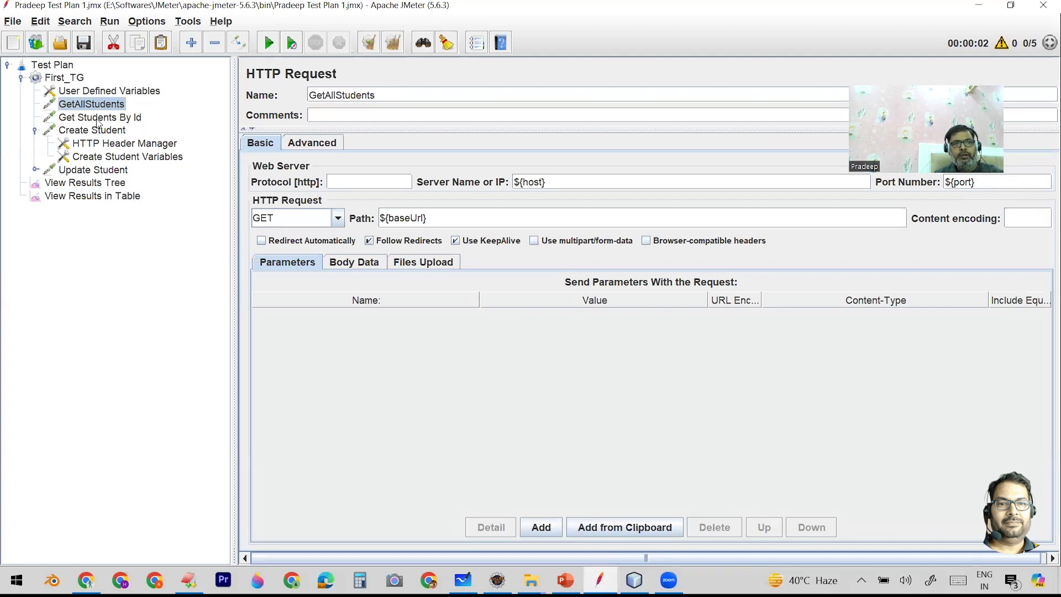
ctrl+click(97, 117)
click(75, 77)
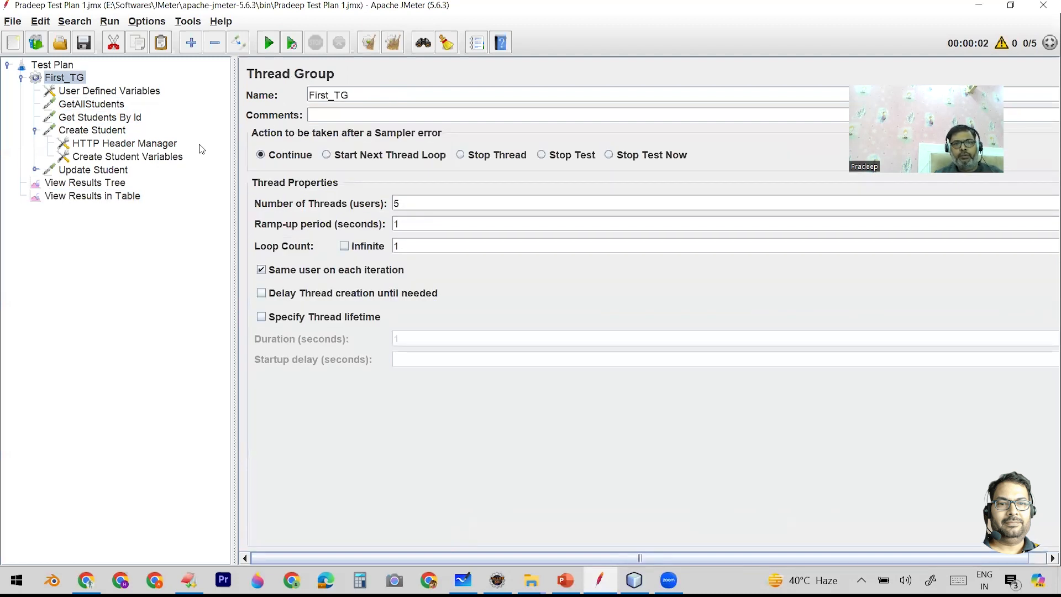
double_click(406, 202)
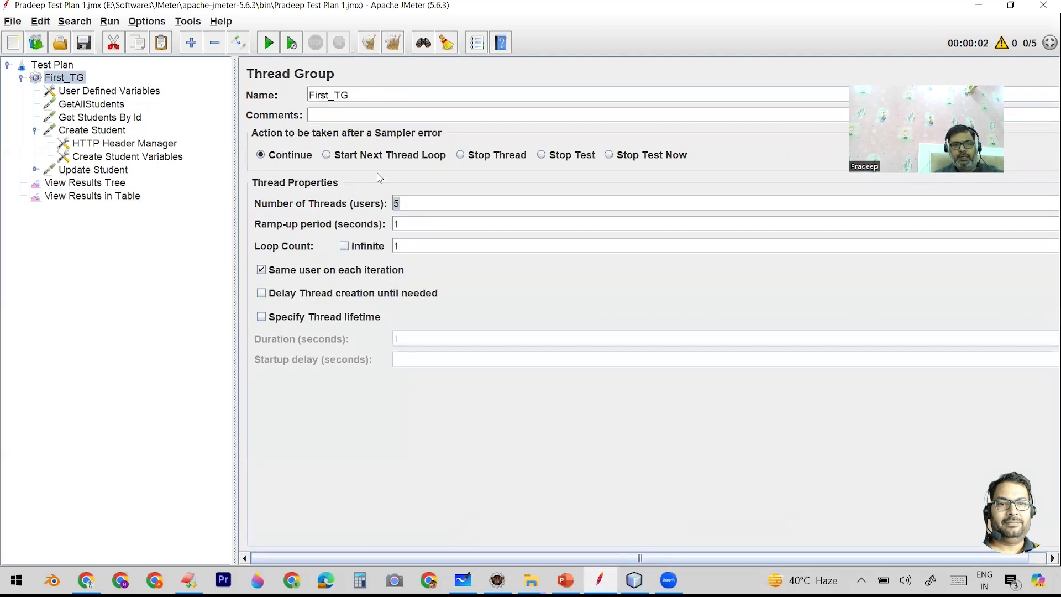
text(1)
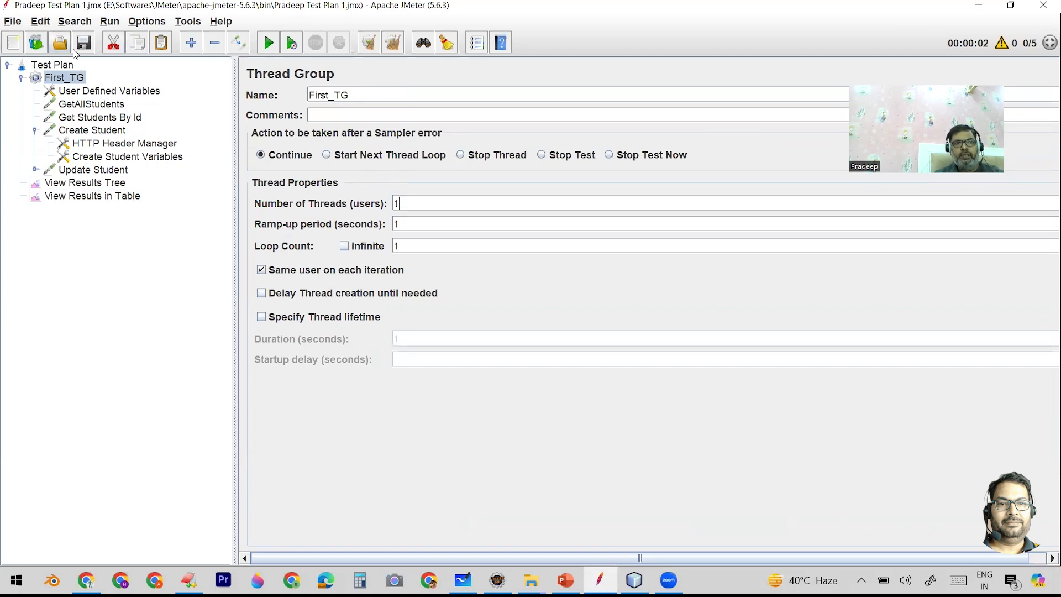
- Disable the GetAllStudents, Get Students By Id and Update Student requests in First_TG
click(92, 104)
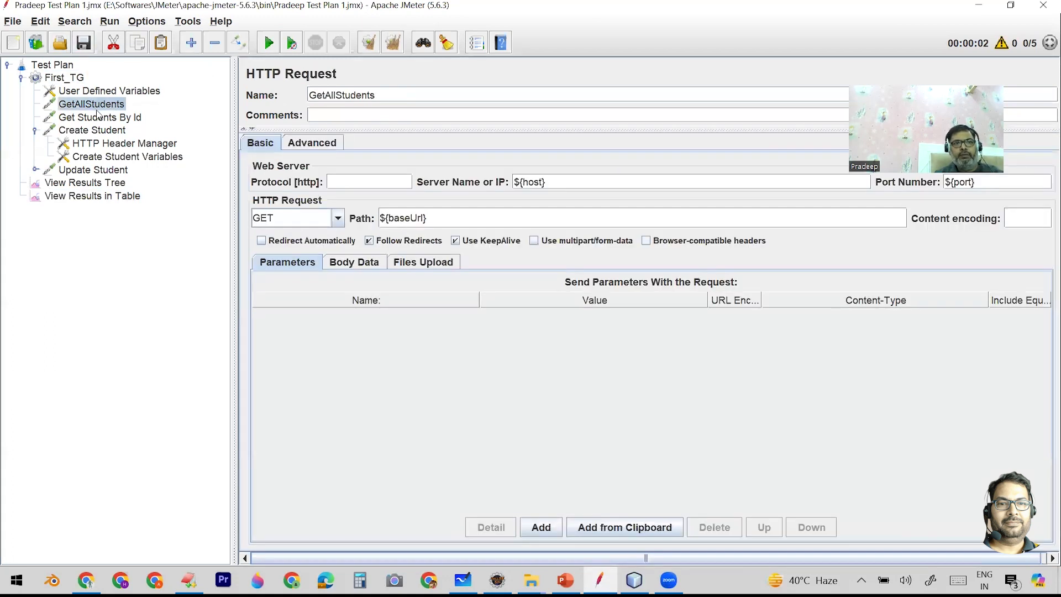
click(98, 117)
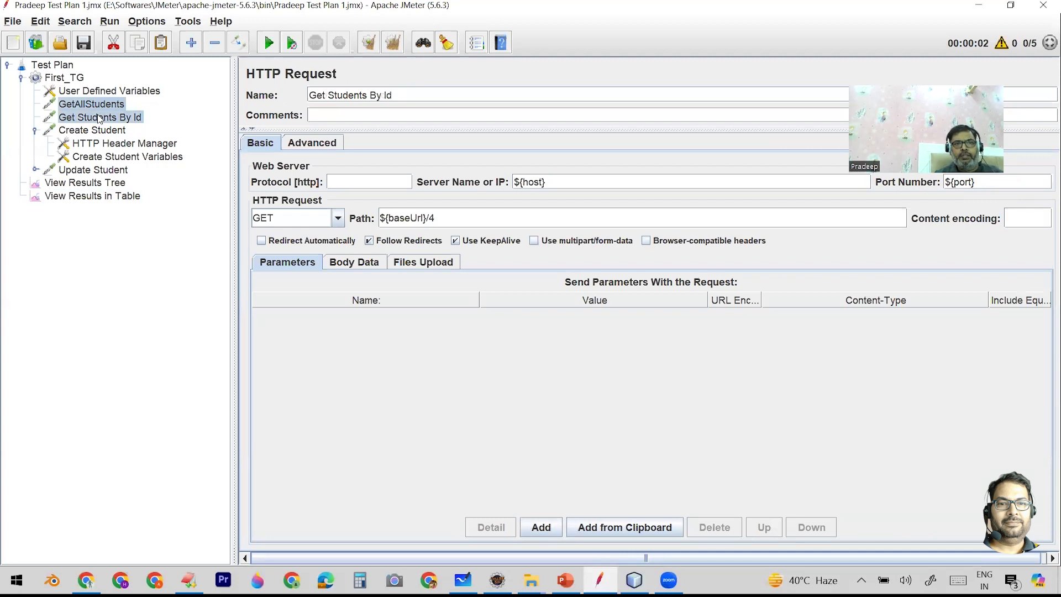
right_click(99, 117)
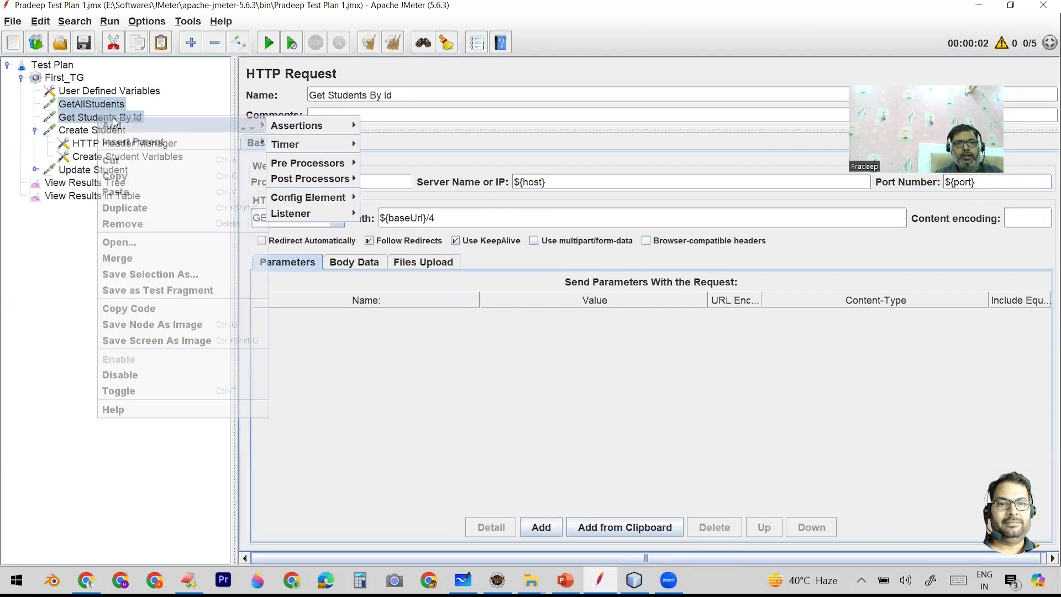
click(149, 376)
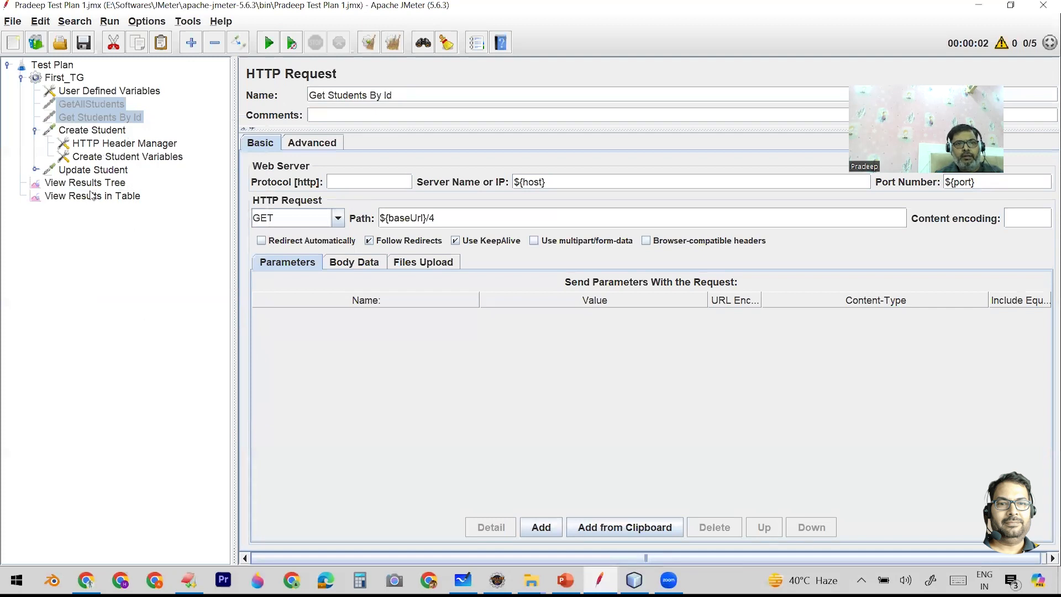
click(90, 171)
right_click(89, 173)
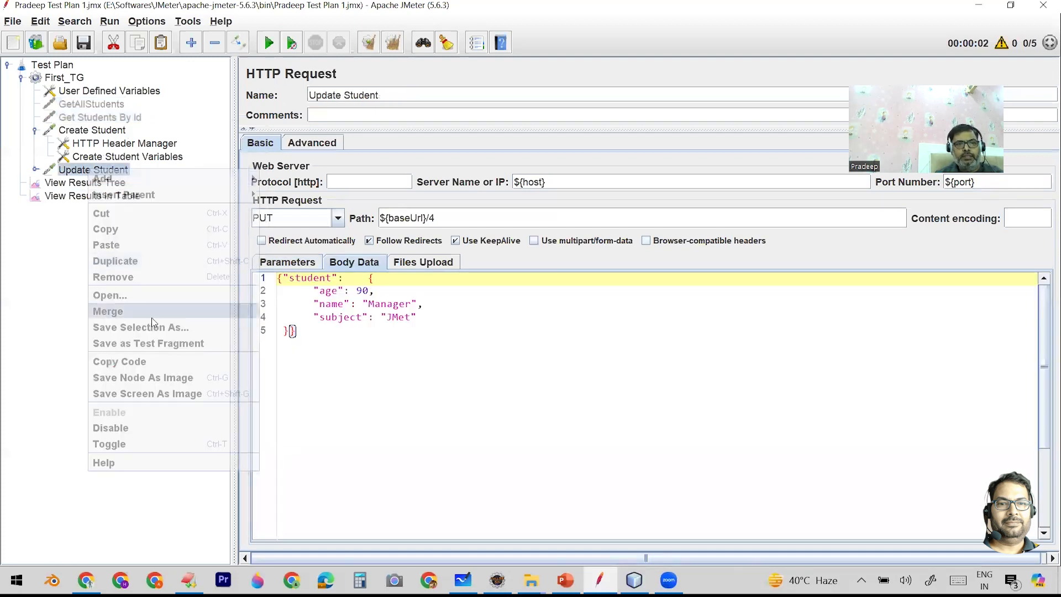
click(110, 426)
- Review the variables used in the Create Student request body and their definitions in Create Student Variables
click(108, 134)
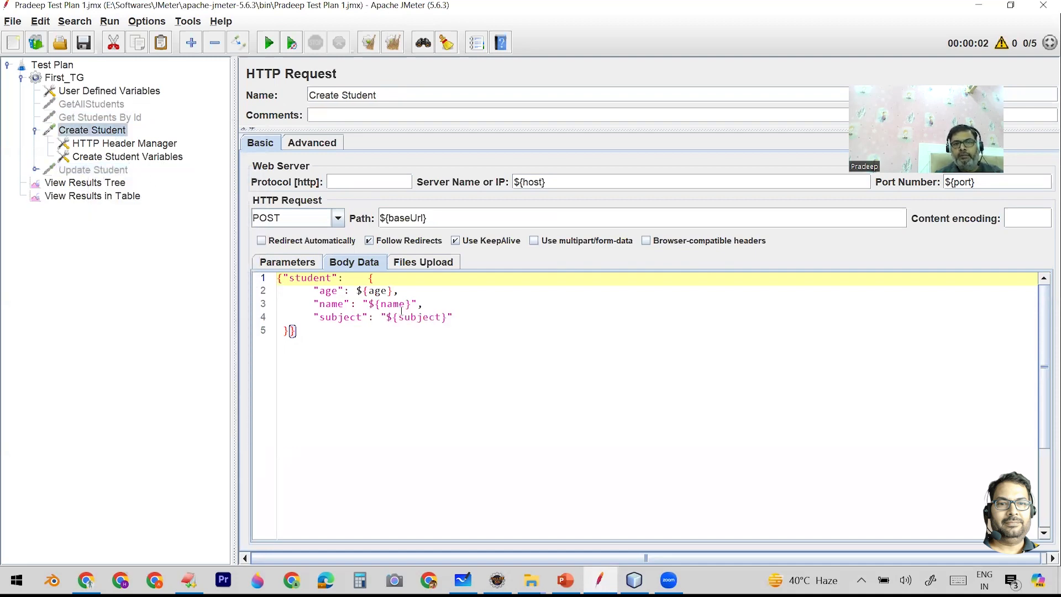
double_click(376, 291)
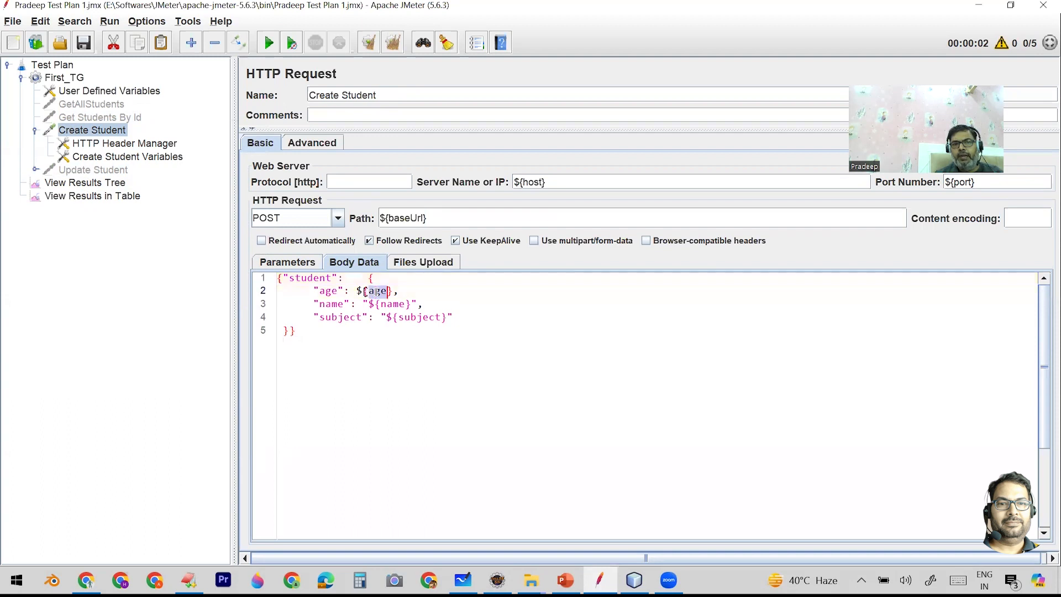
double_click(393, 304)
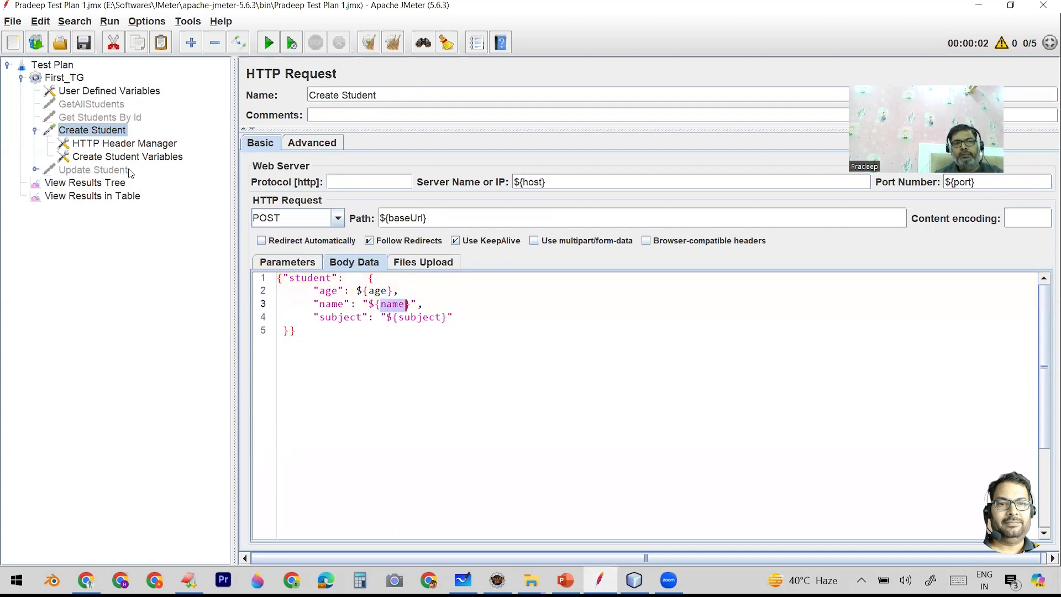
click(131, 160)
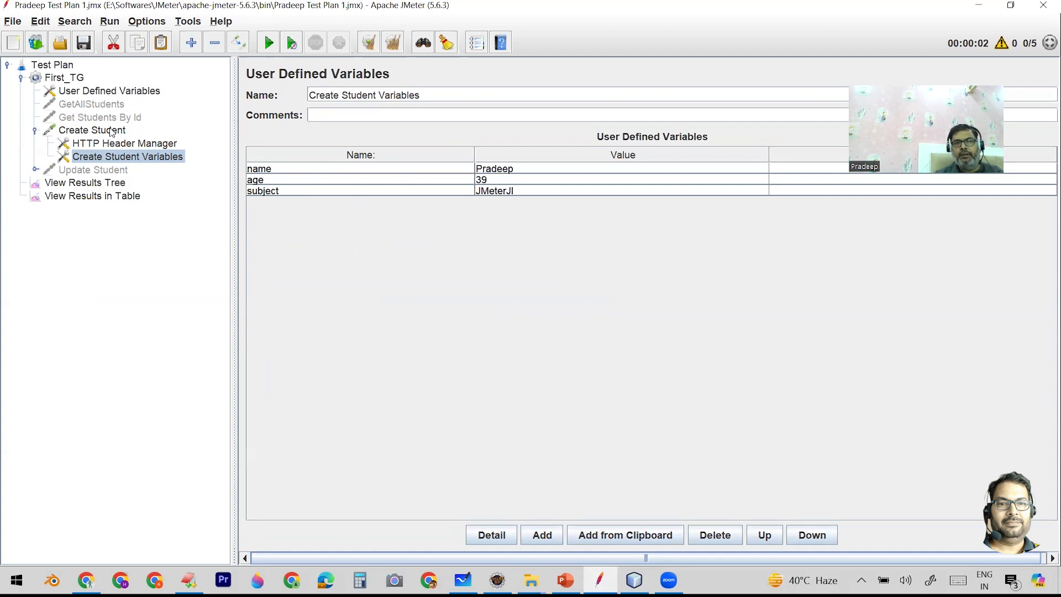
- Run the test plan, inspect the Create Student sample's request and response bodies, and clear all results
click(112, 196)
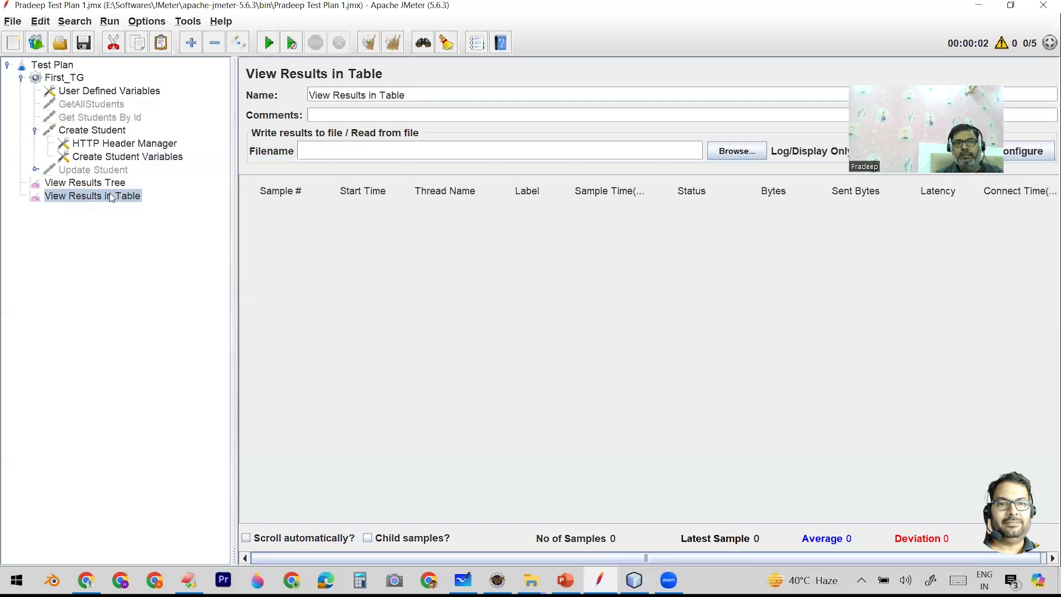
click(267, 46)
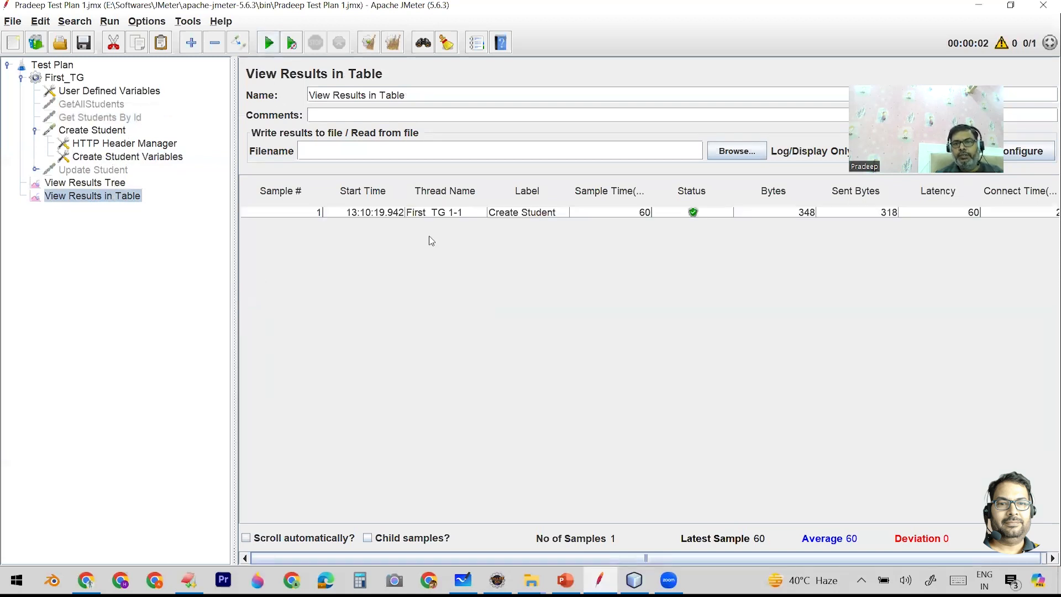
click(100, 185)
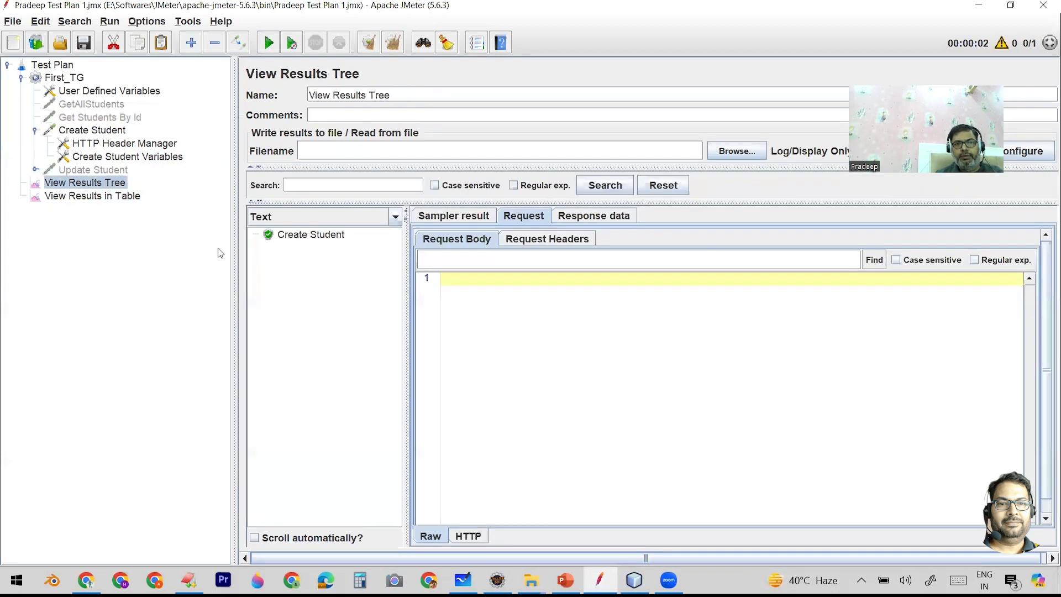
click(283, 236)
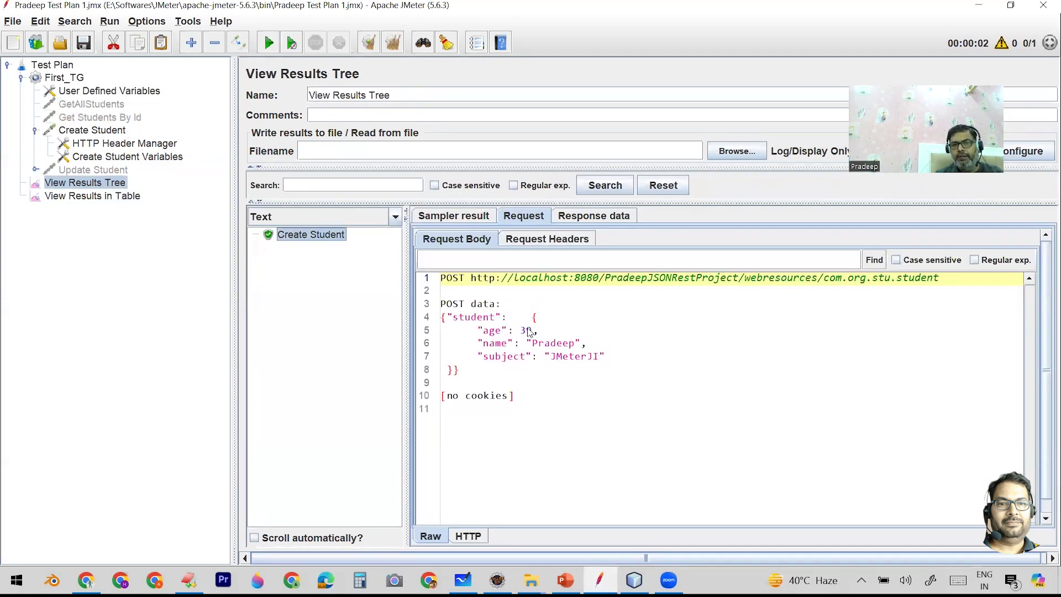
click(604, 217)
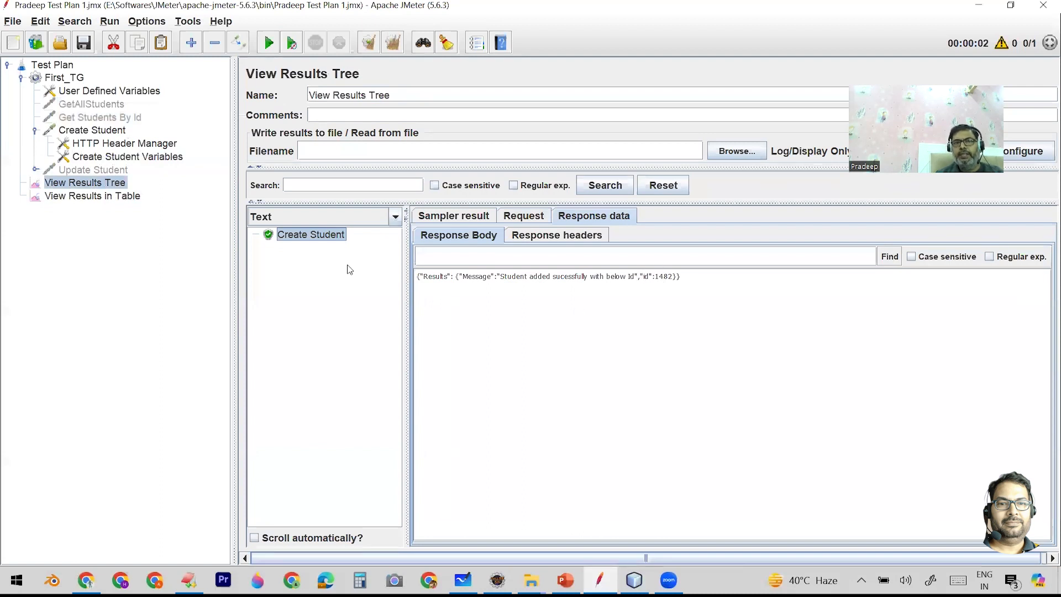
click(392, 43)
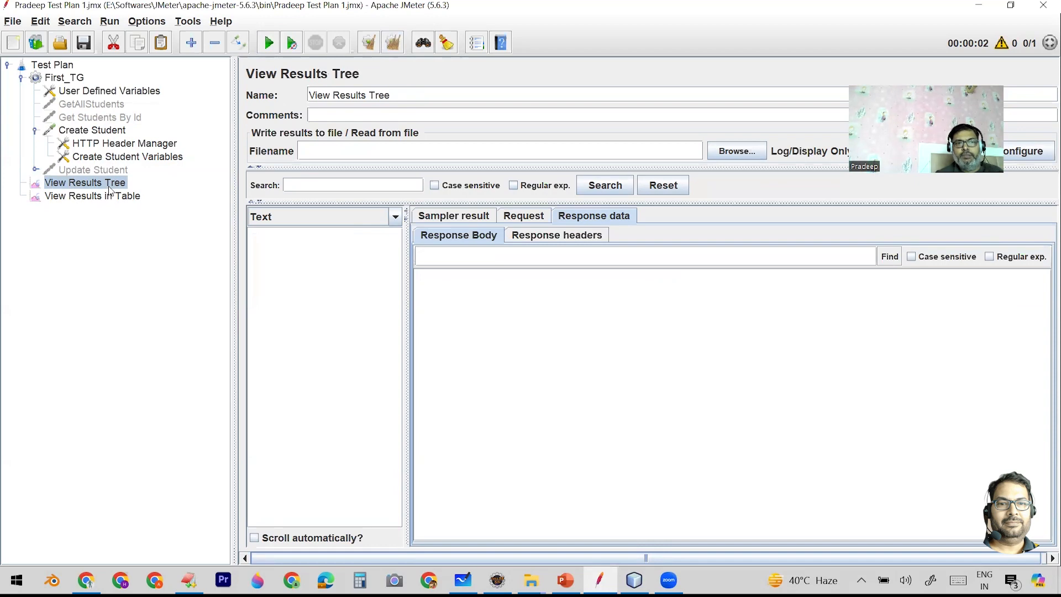
- Disable the Create Student Variables element under the Create Student request
click(113, 158)
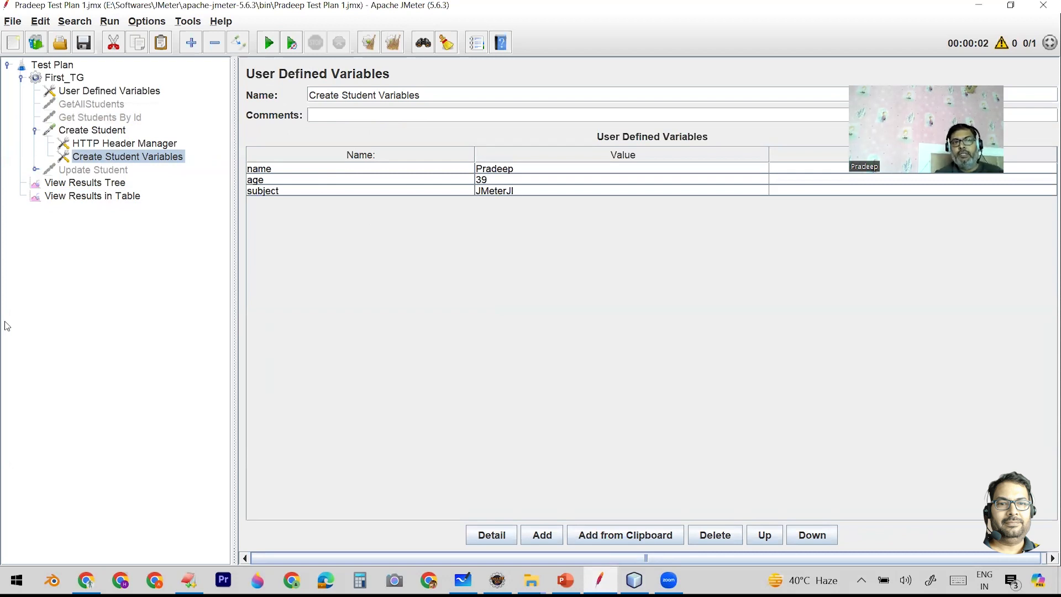
right_click(128, 156)
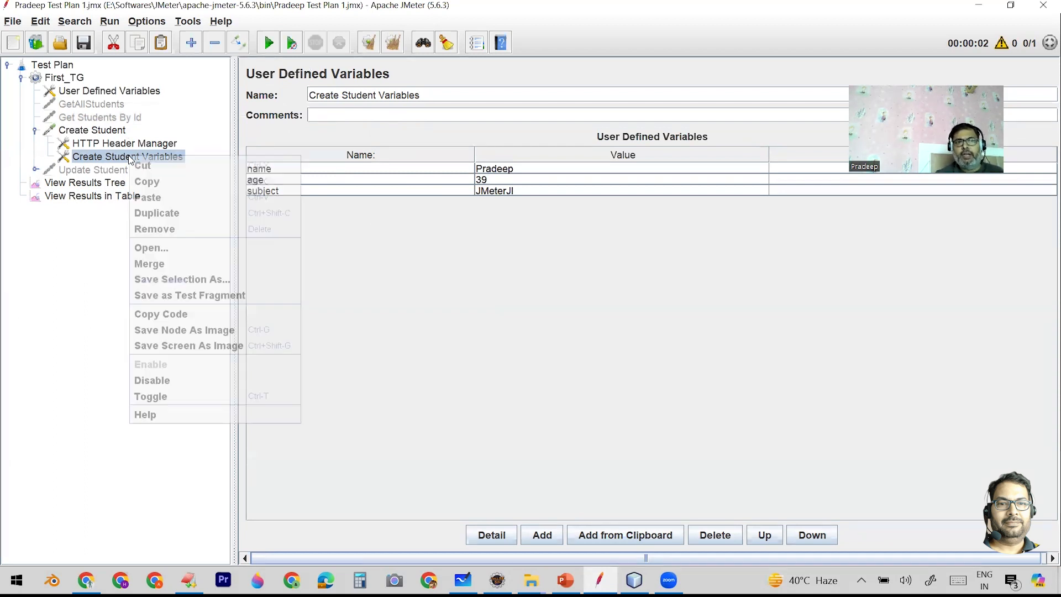
click(187, 381)
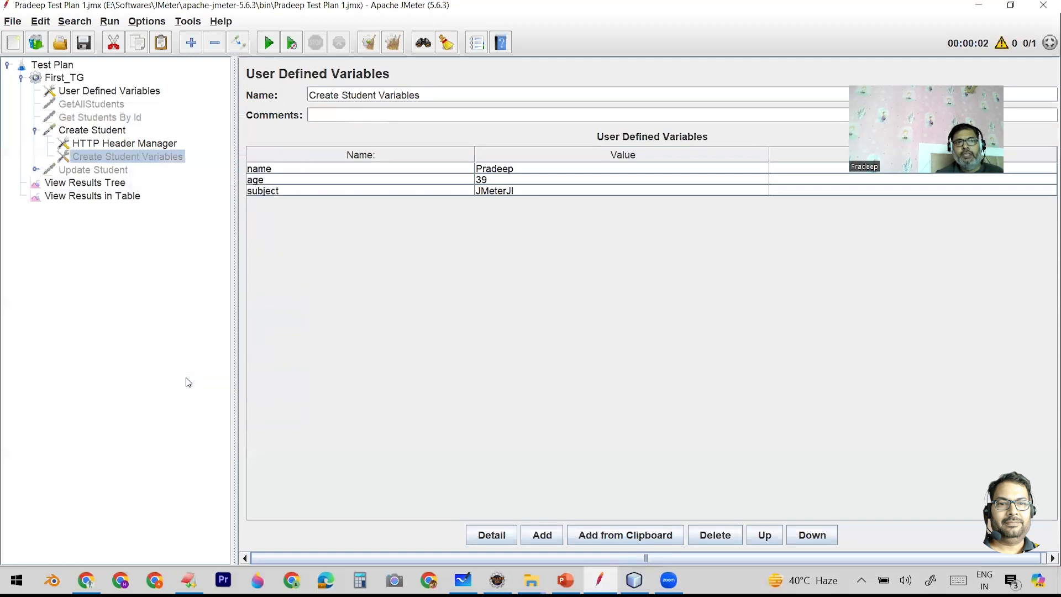
- Run the test plan again and examine the Create Student sample's response headers, sampler result and request body
click(101, 134)
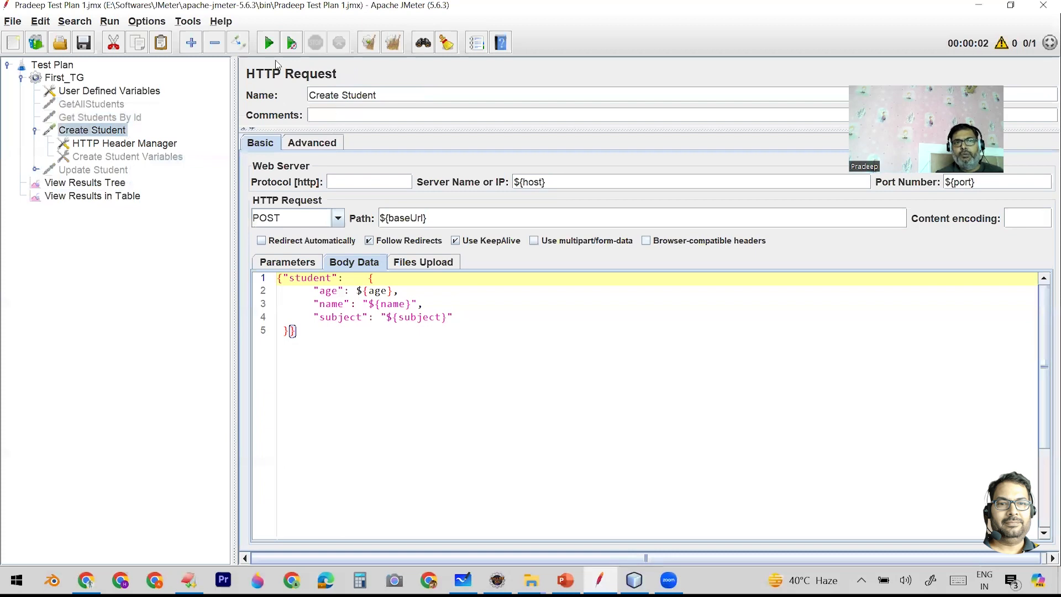
click(269, 44)
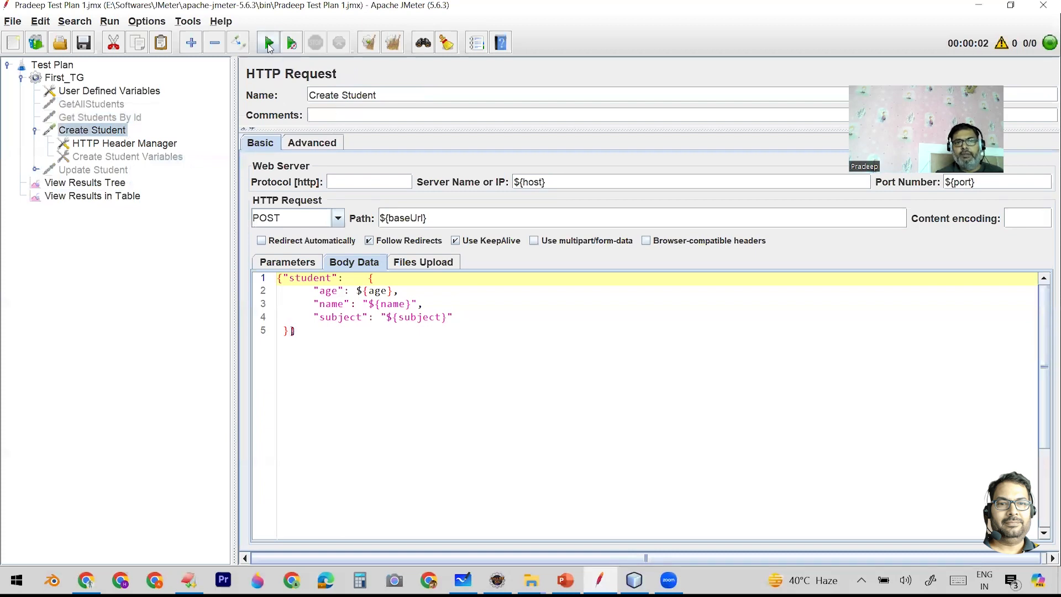
click(117, 183)
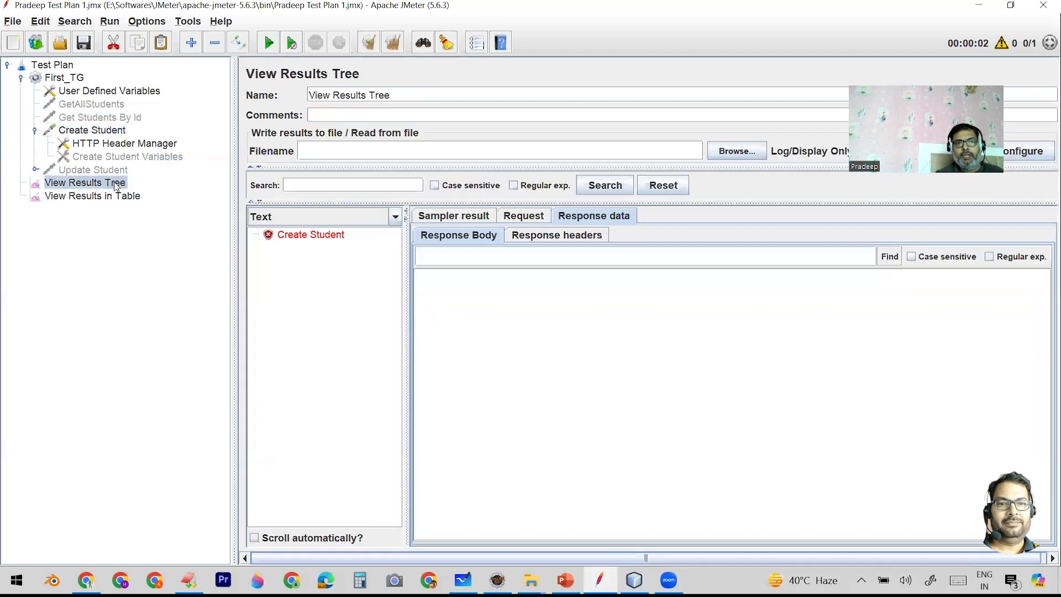
click(283, 237)
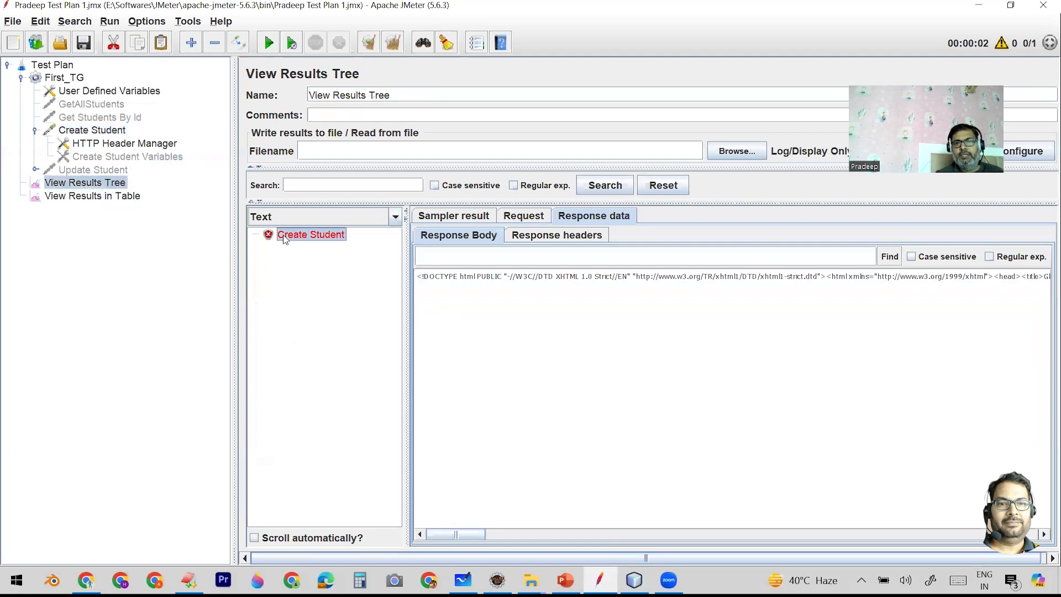
click(542, 237)
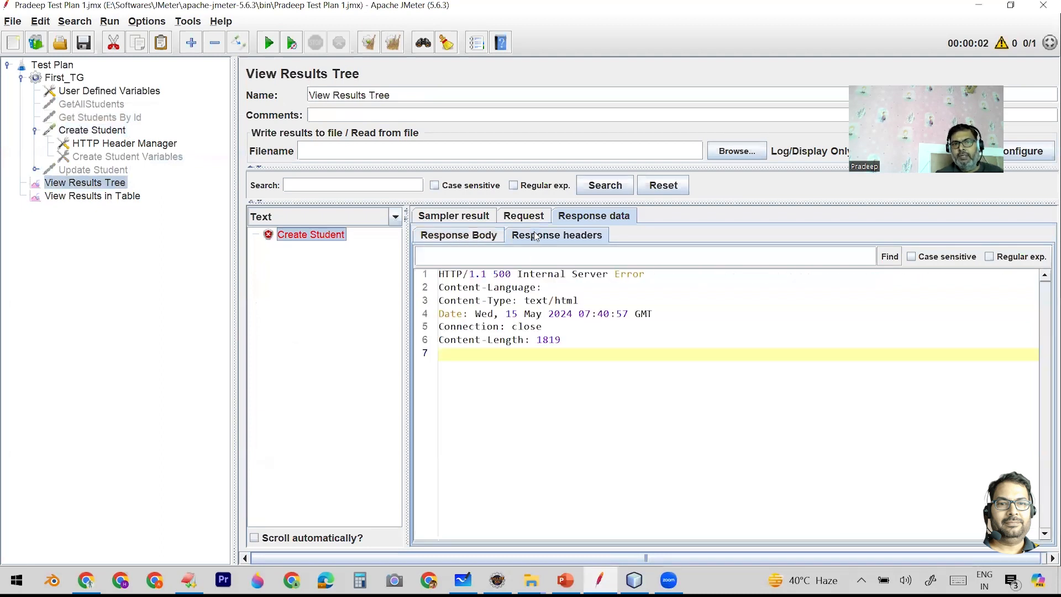
click(473, 216)
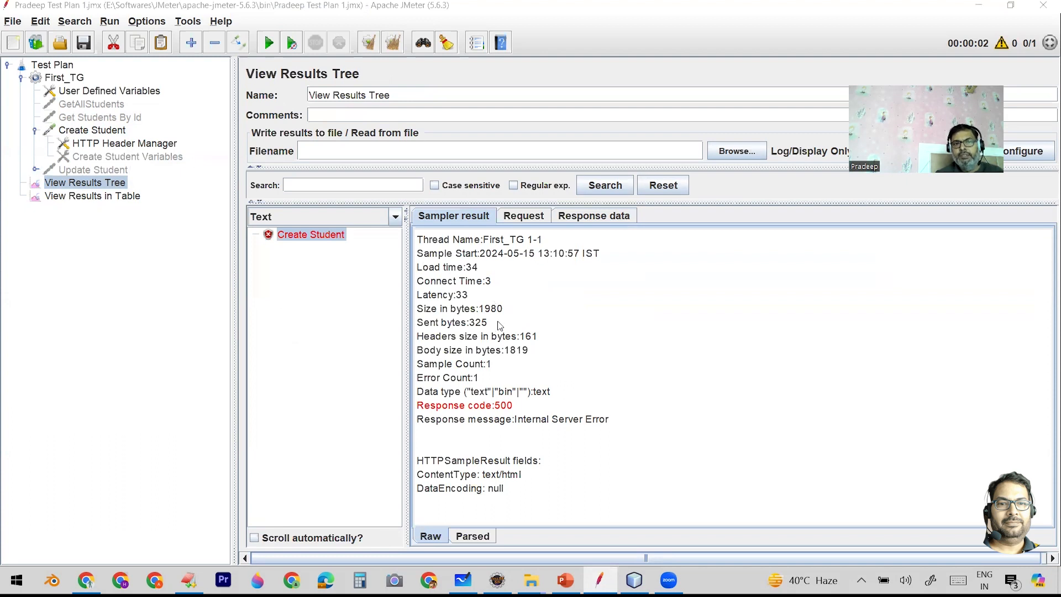
click(521, 219)
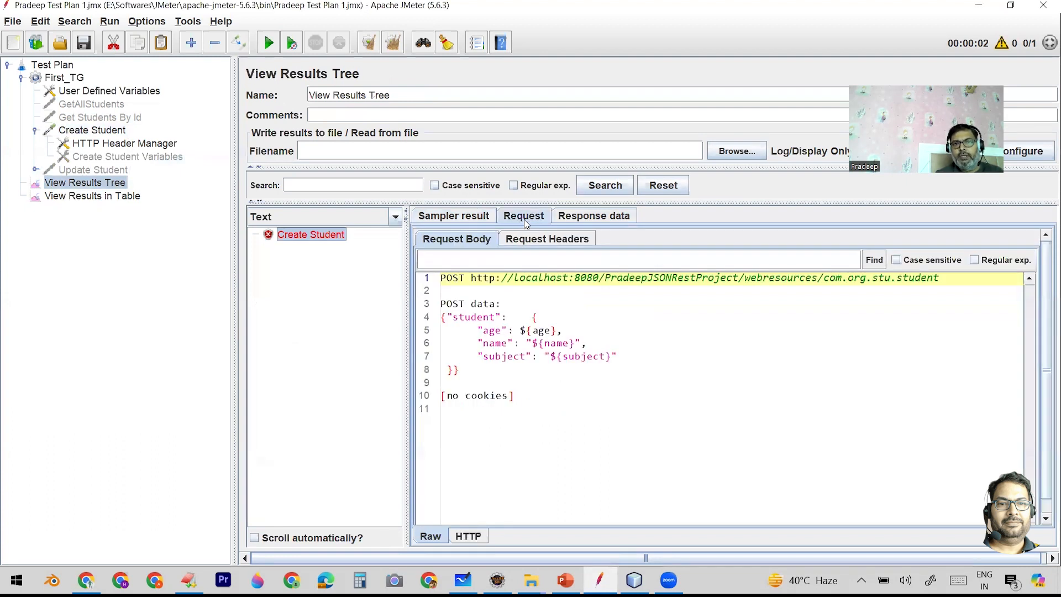
click(581, 220)
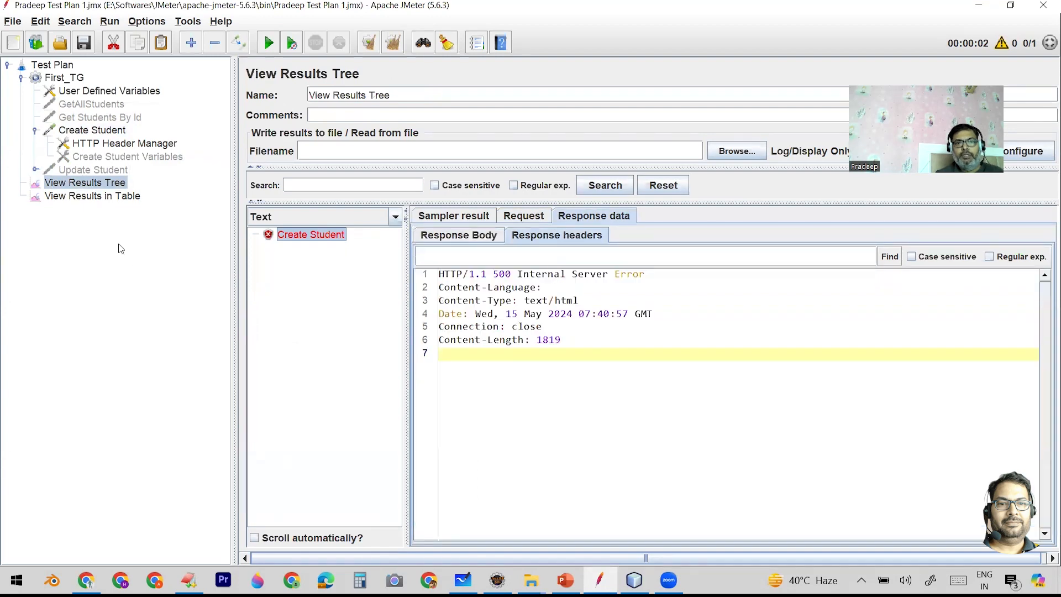
- Check the run in the results table listener and clear all recorded results
click(104, 198)
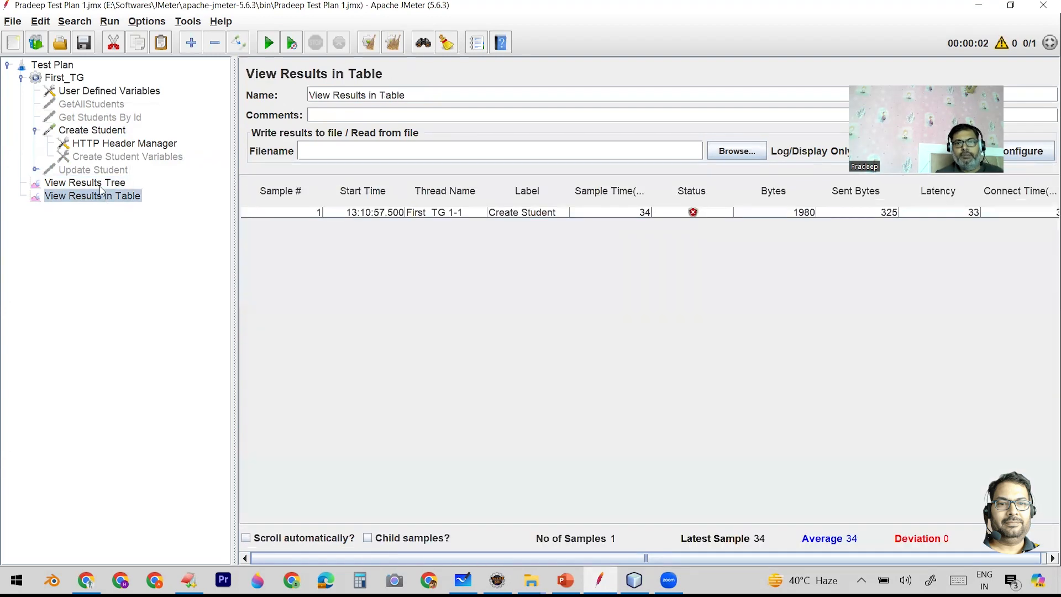
click(101, 187)
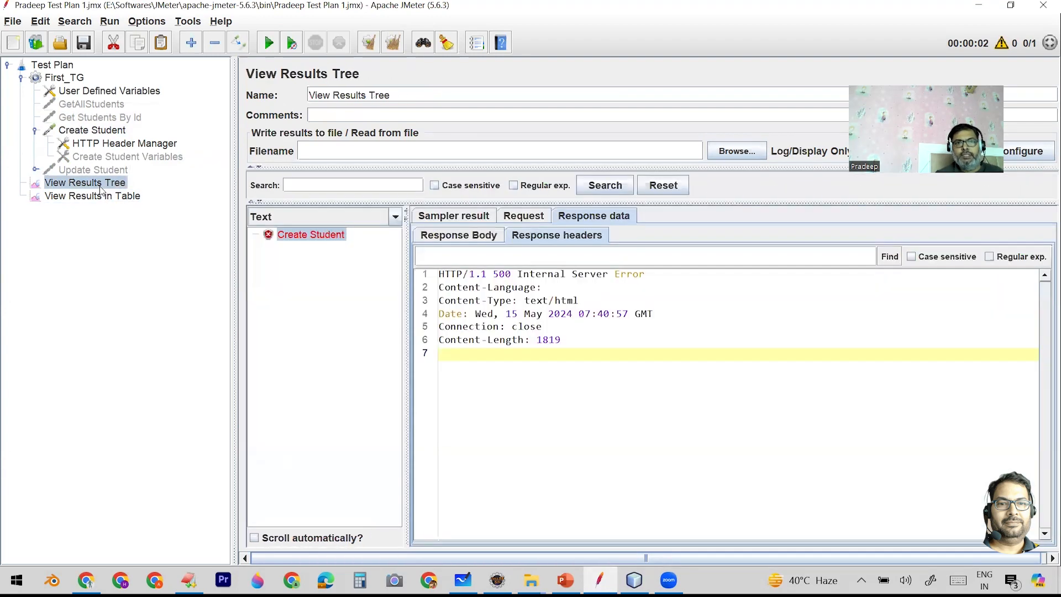
click(394, 43)
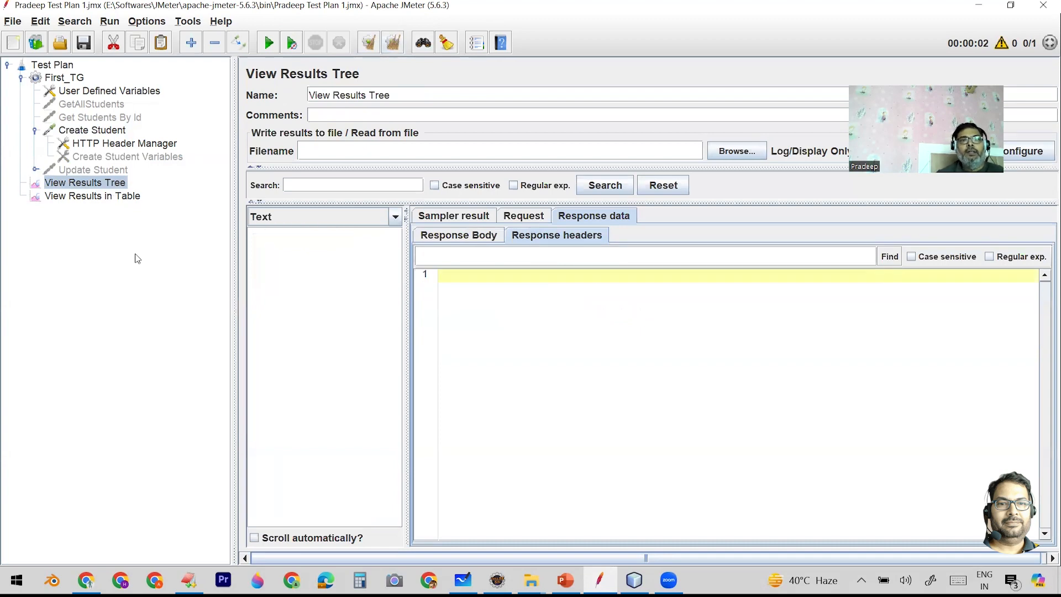
- Check the age variable in the Create Student request body and open APIDats.csv from File Explorer in Excel
click(95, 132)
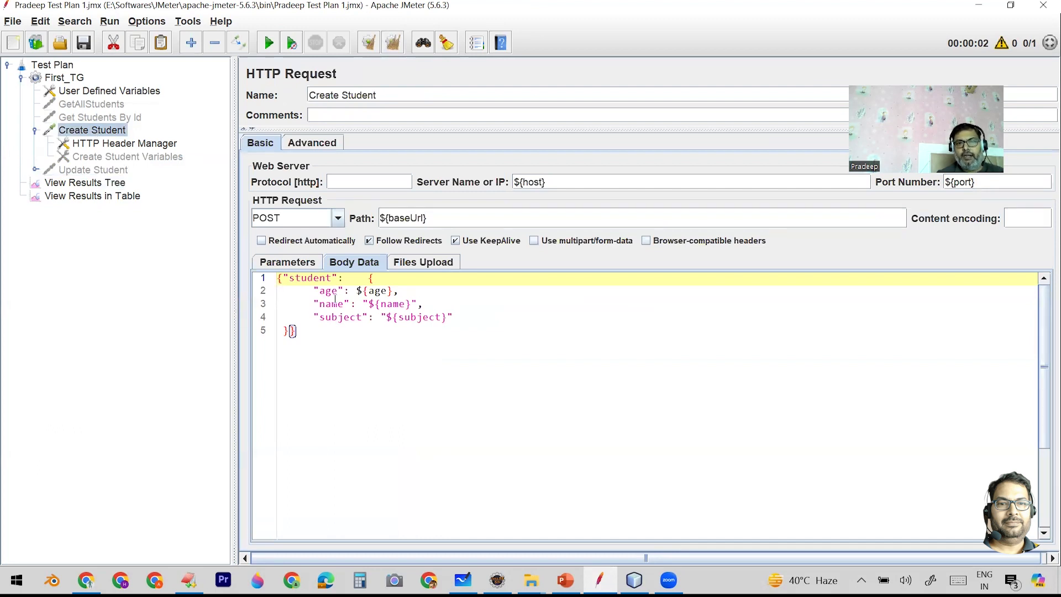
double_click(378, 291)
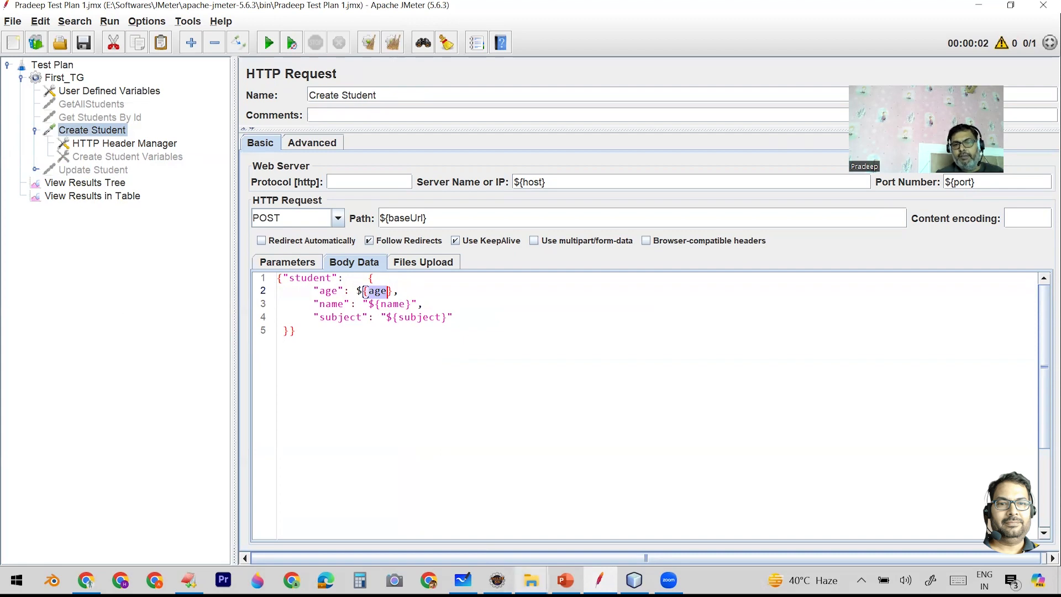
click(531, 580)
click(732, 552)
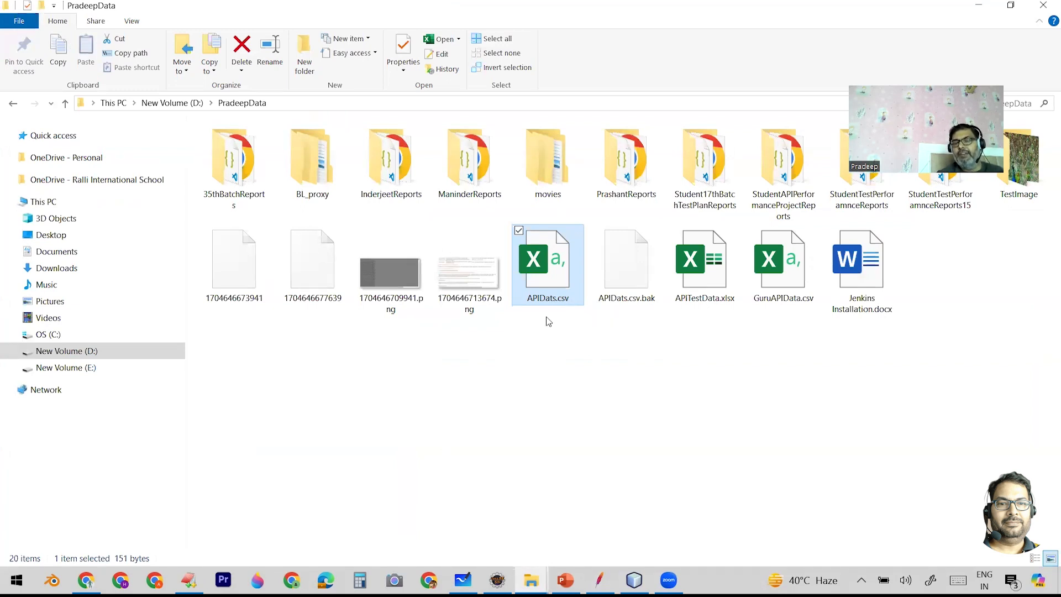
double_click(540, 261)
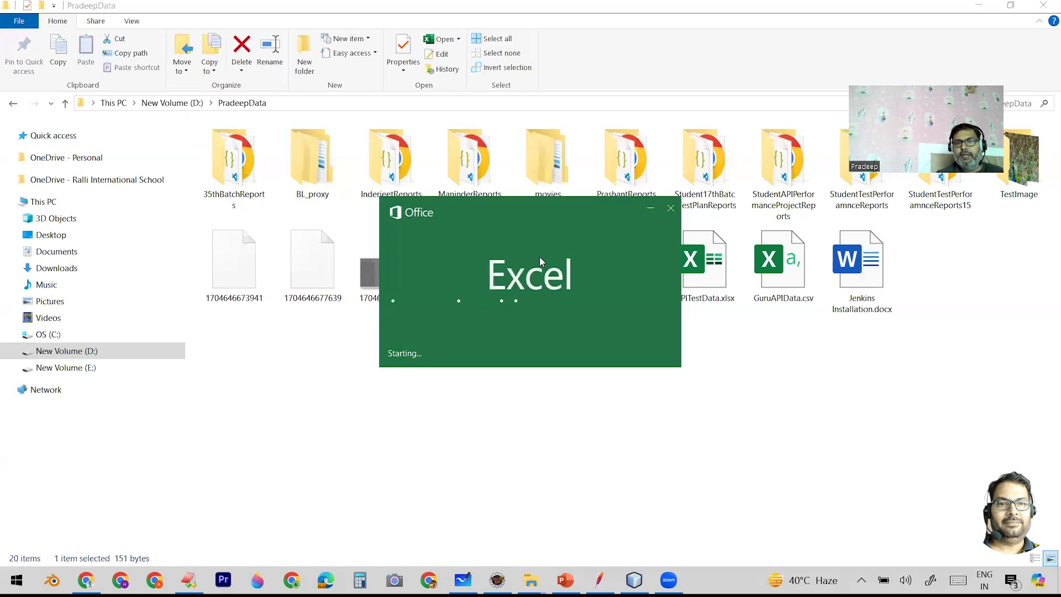
scroll(424, 315, up, 1)
scroll(425, 316, up, 2)
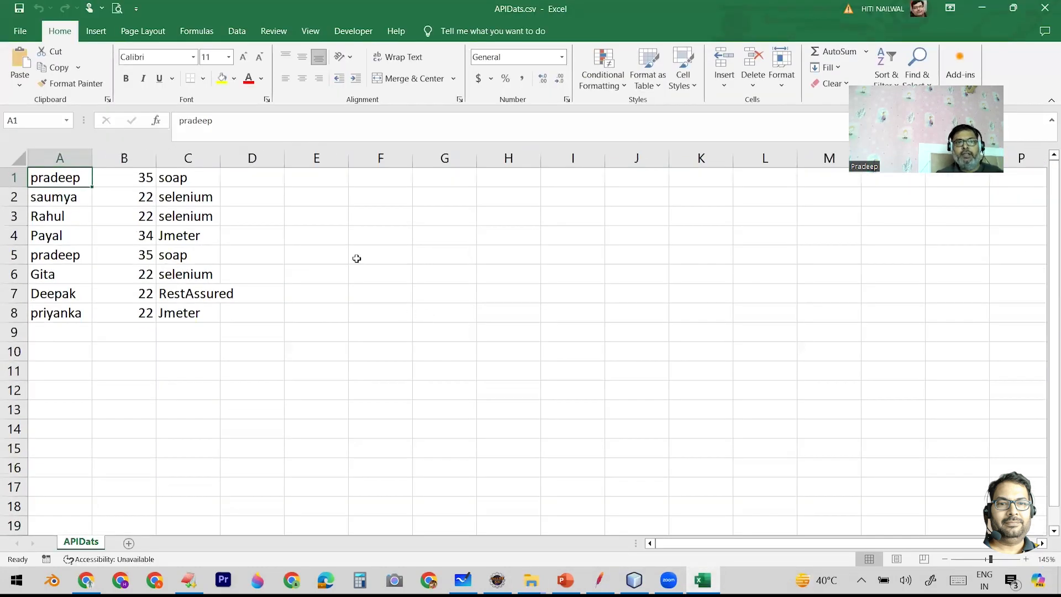
- Widen column C and examine the name, age and subject data in columns A to C
drag(219, 157, 254, 157)
click(54, 157)
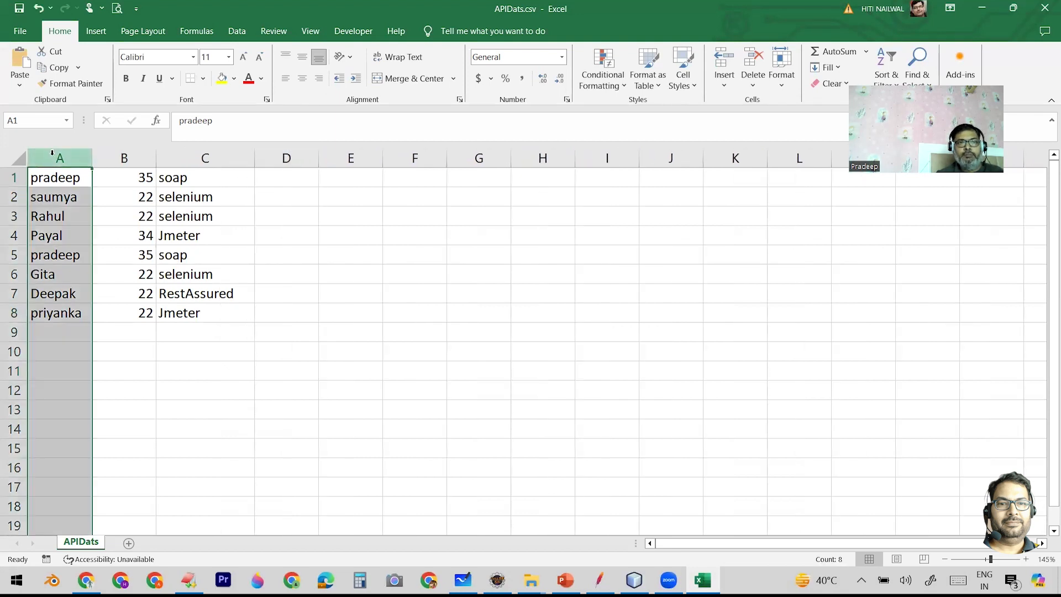
click(120, 158)
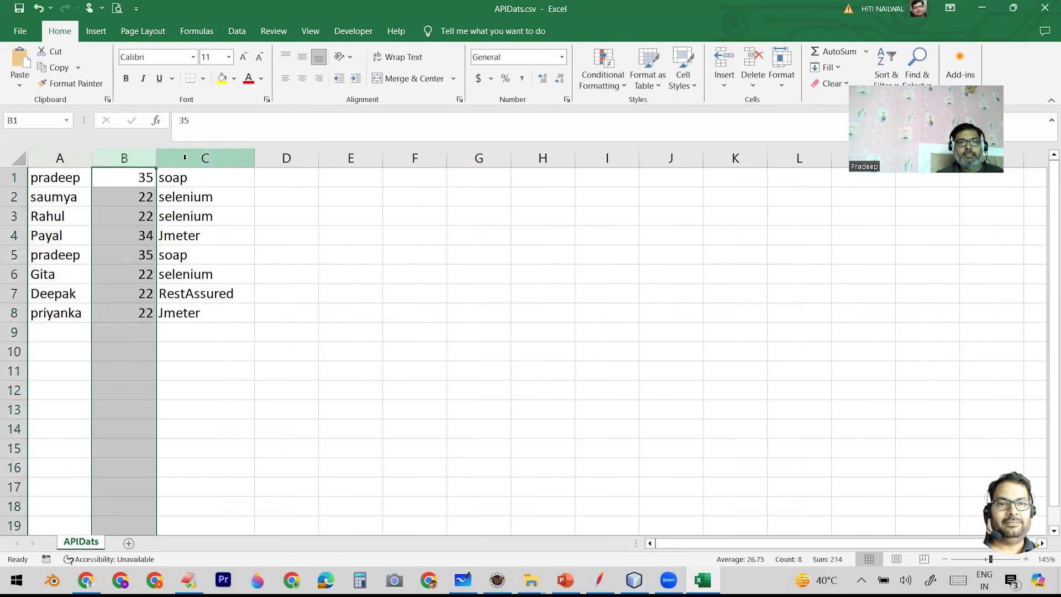
click(185, 158)
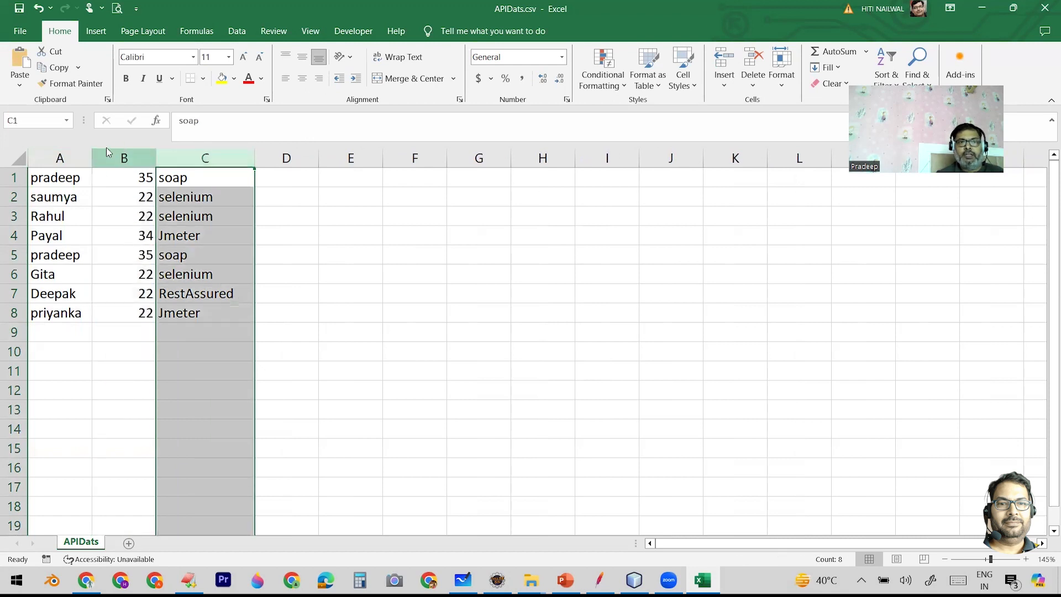
click(58, 158)
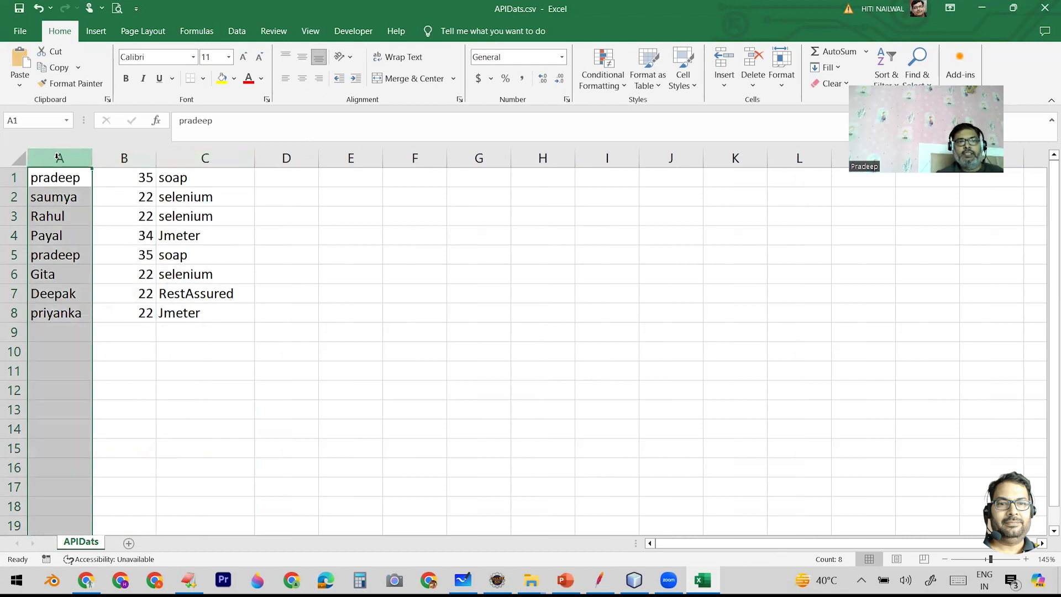
click(106, 158)
click(189, 158)
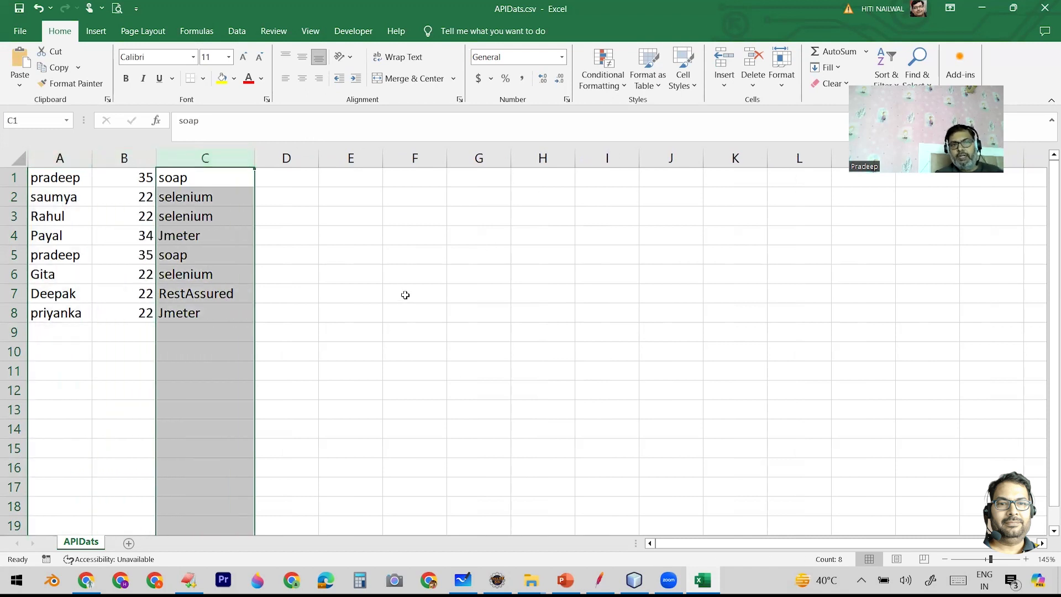
- Save APIDats.csv, keeping the comma-delimited CSV format
click(408, 278)
key(ctrl+s)
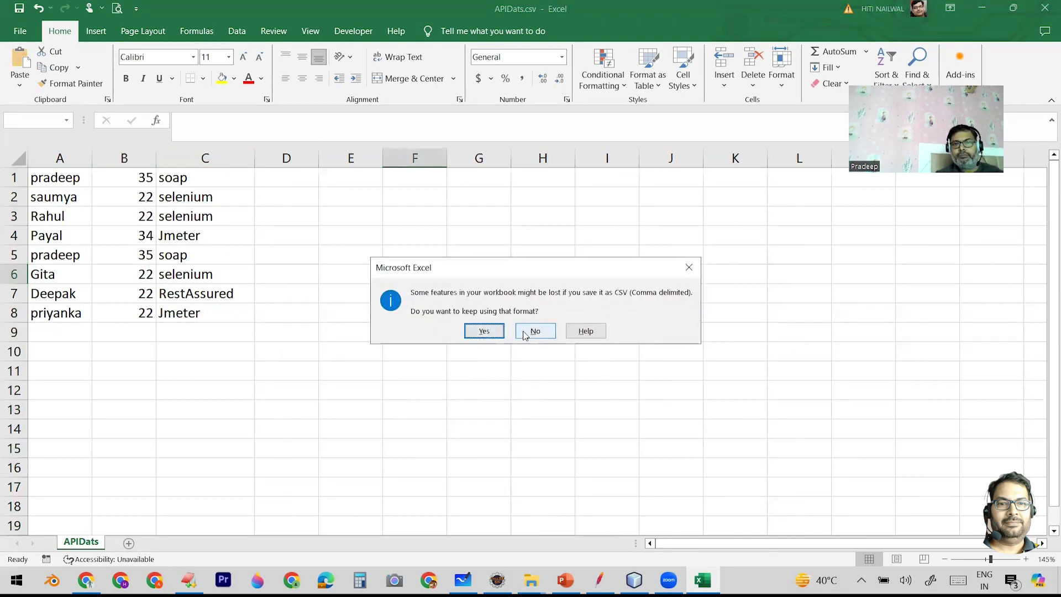
click(499, 333)
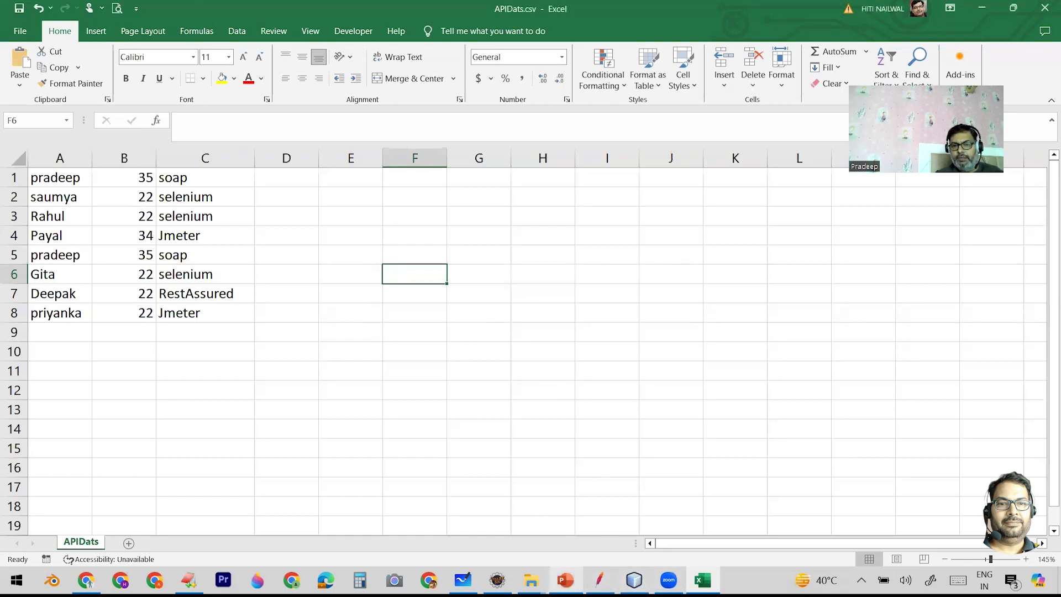
- Switch to JMeter and add a CSV Data Set Config element under the Create Student request
click(599, 580)
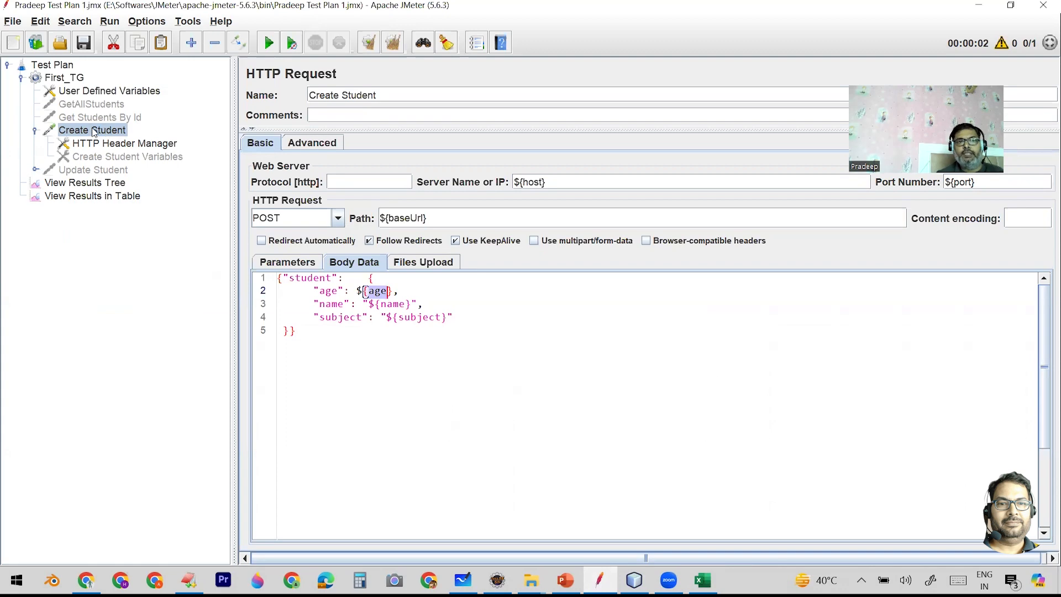
right_click(94, 133)
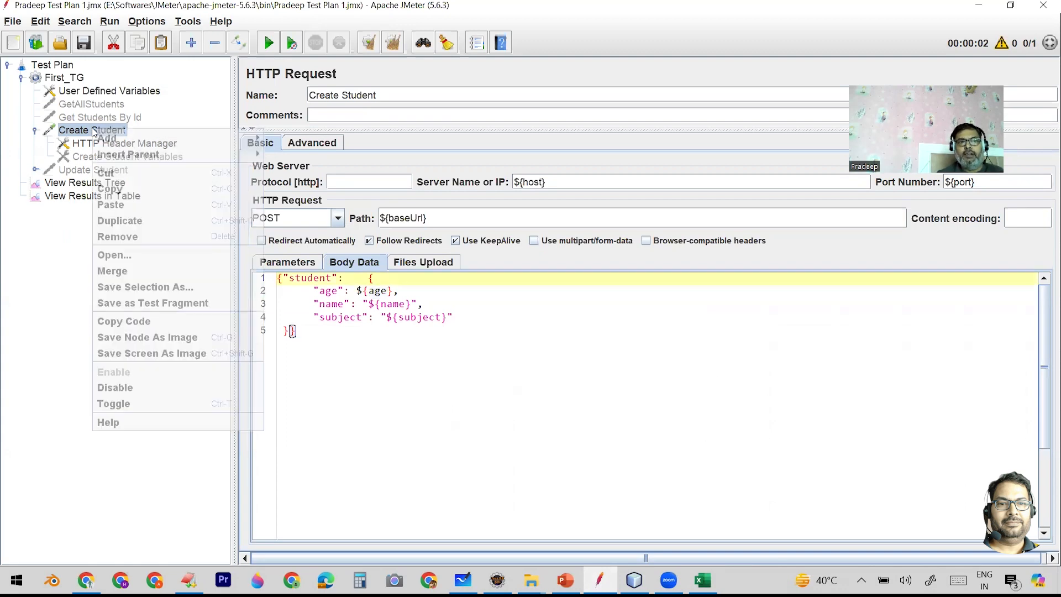
mouse_move(118, 141)
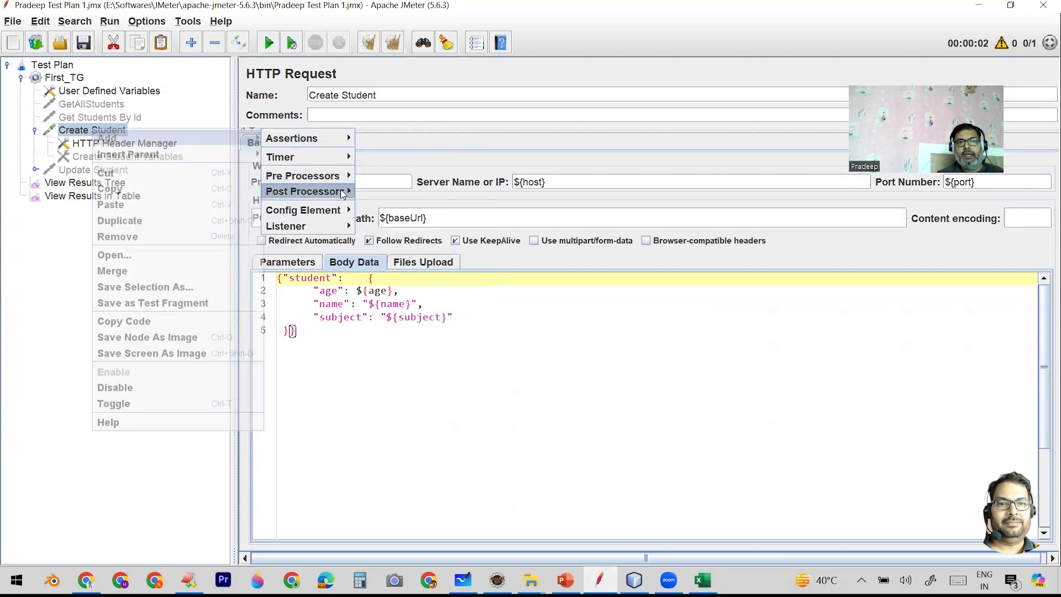
mouse_move(350, 209)
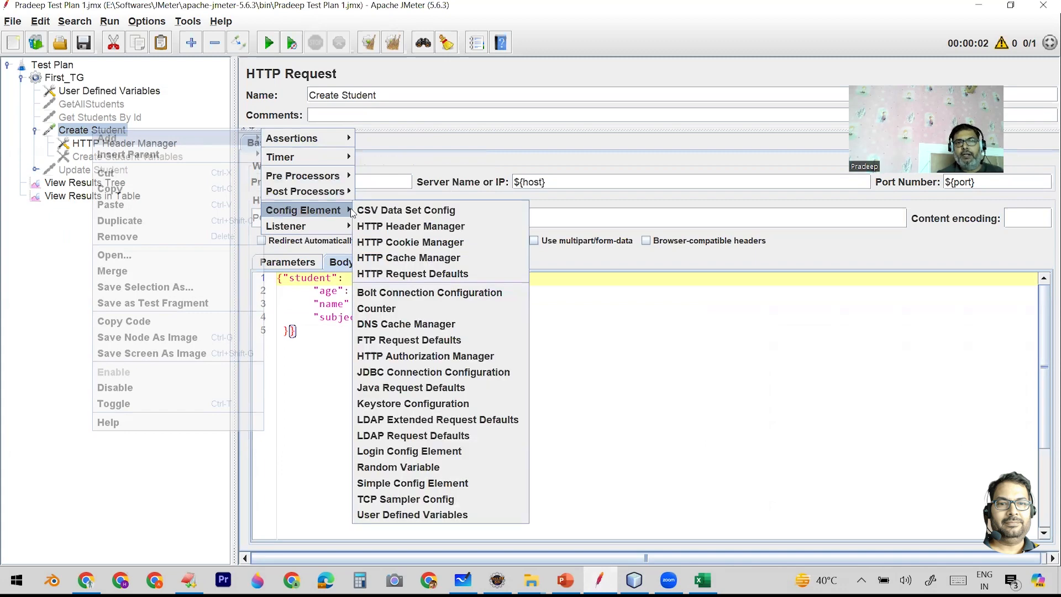
click(393, 213)
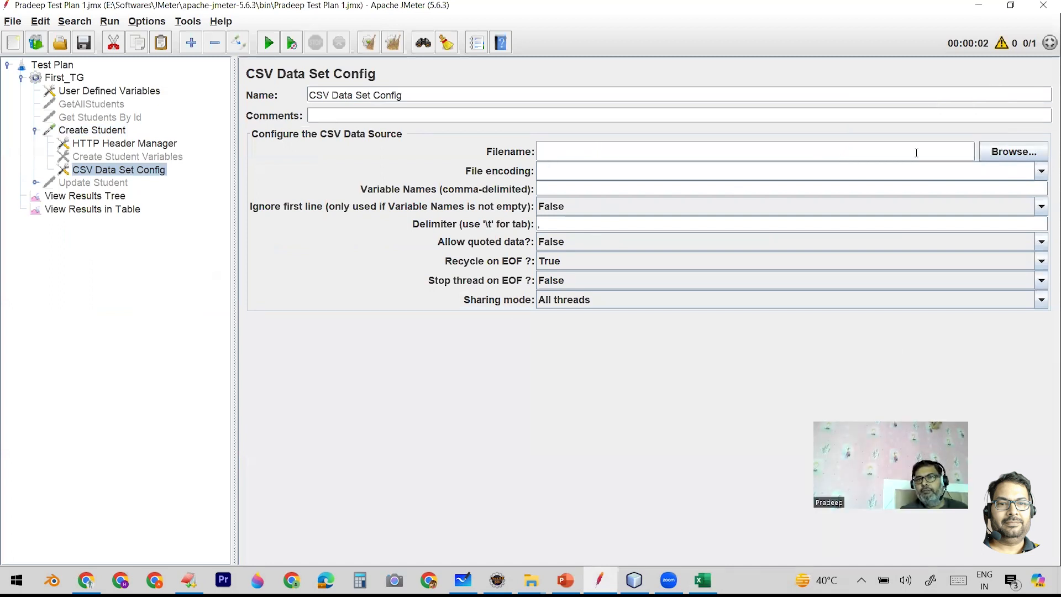
- Set APIDats.csv as the source file of the CSV Data Set Config
click(989, 154)
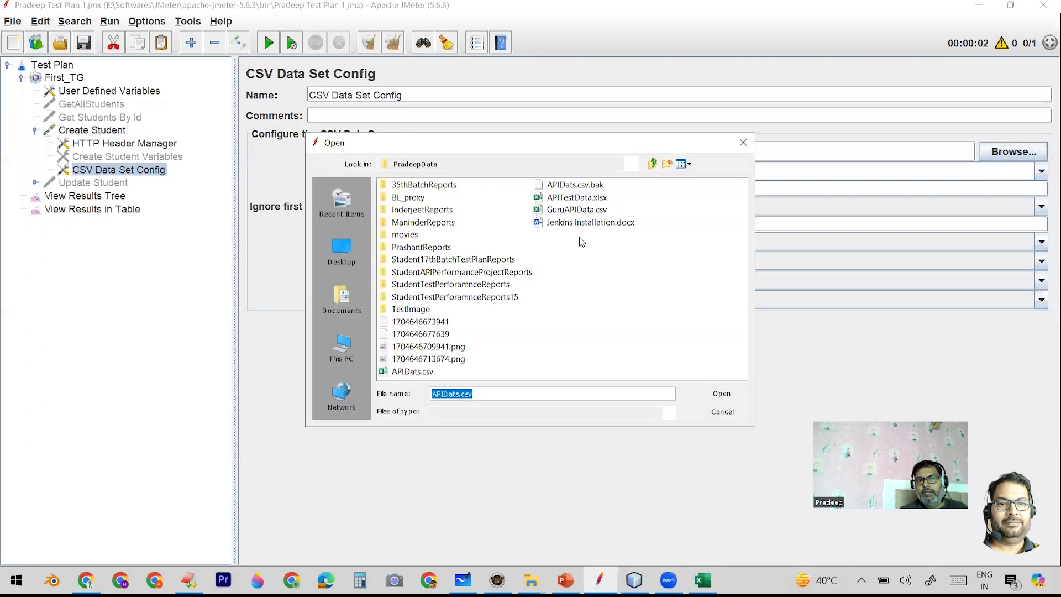
click(406, 371)
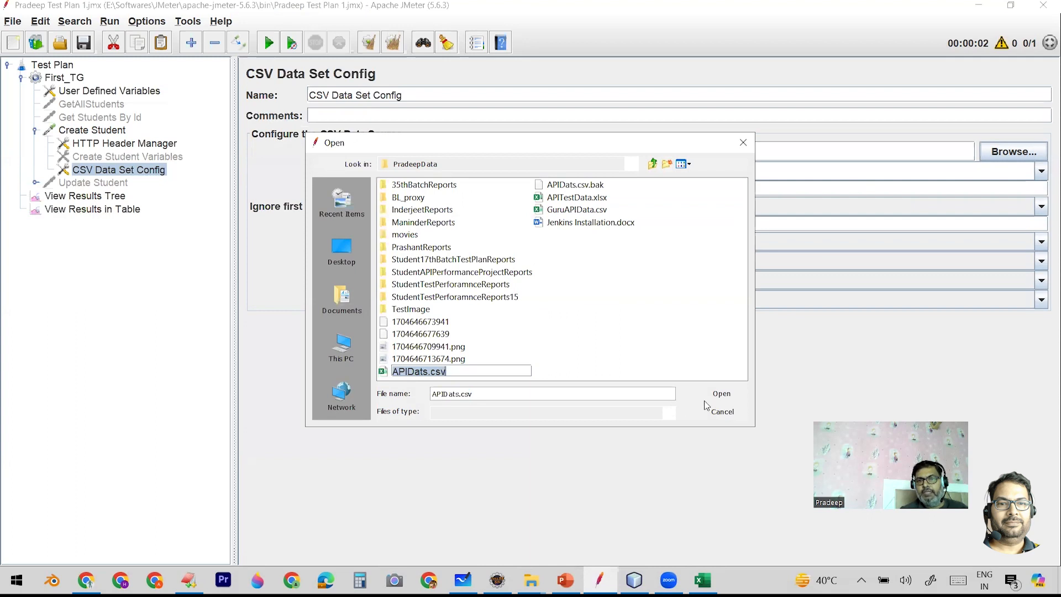
click(722, 393)
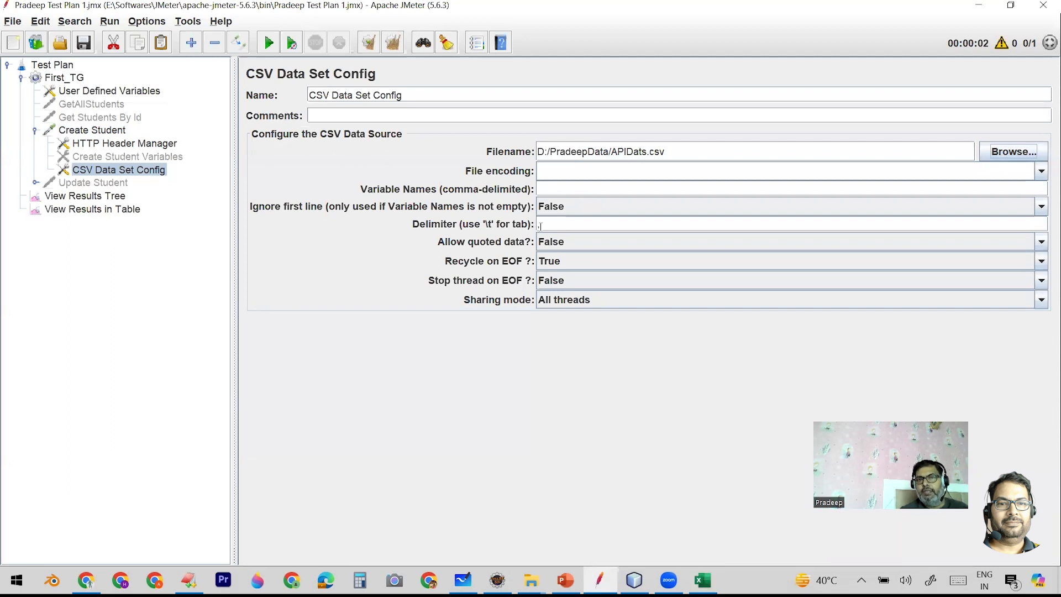
- Switch to Excel and check the order of the data columns A to C in APIDats.csv for the variable names
click(555, 189)
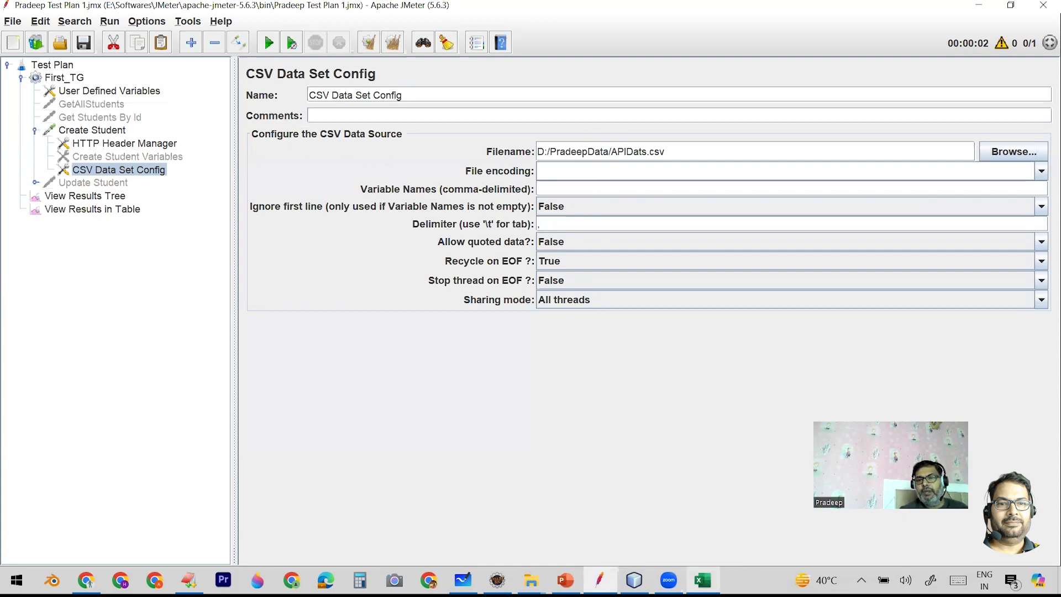
click(702, 579)
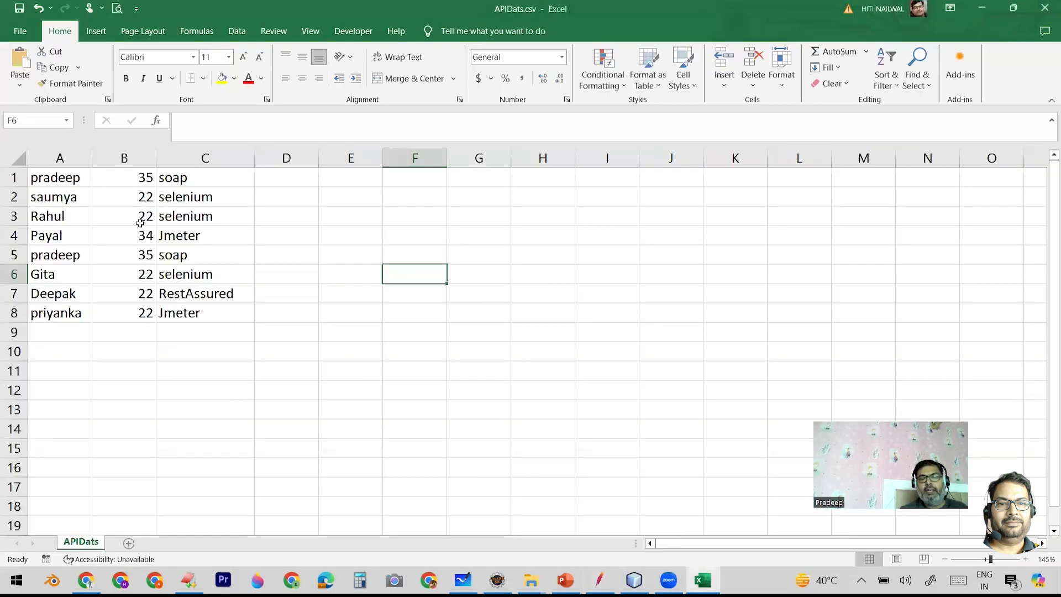
click(49, 153)
click(105, 156)
click(198, 157)
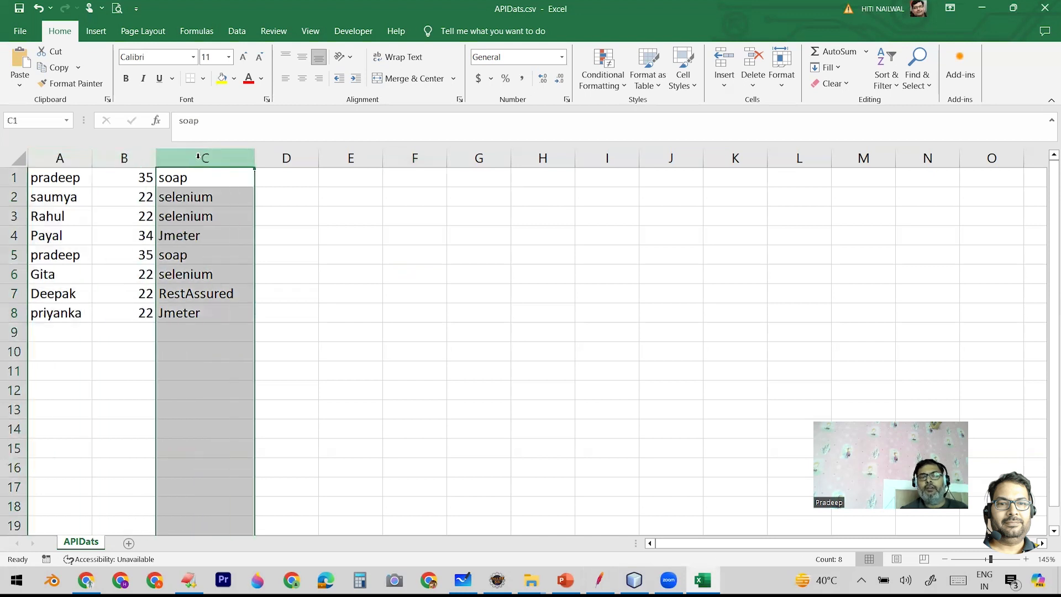
click(53, 153)
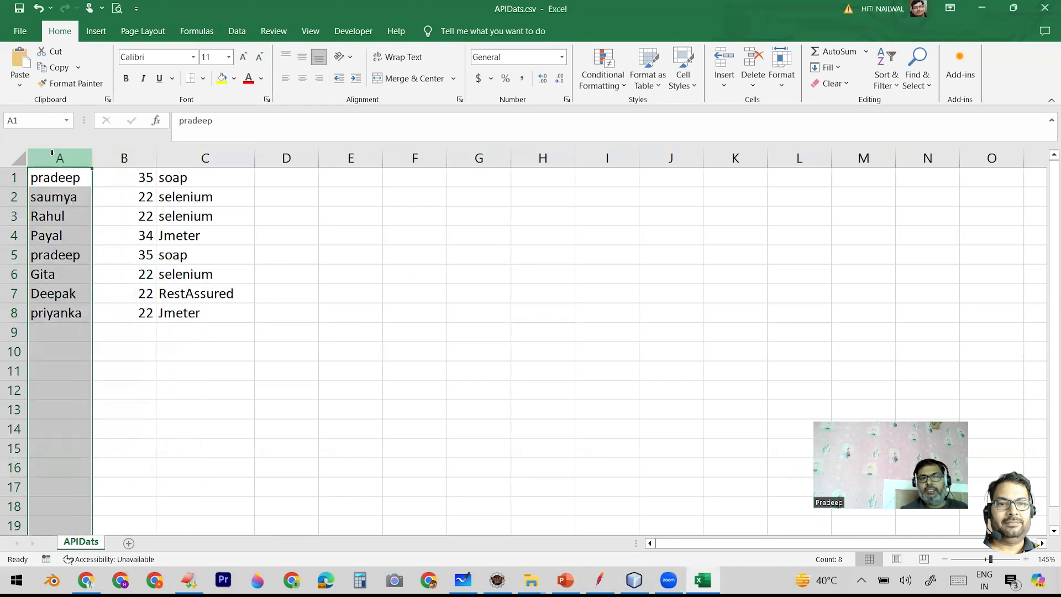
click(108, 156)
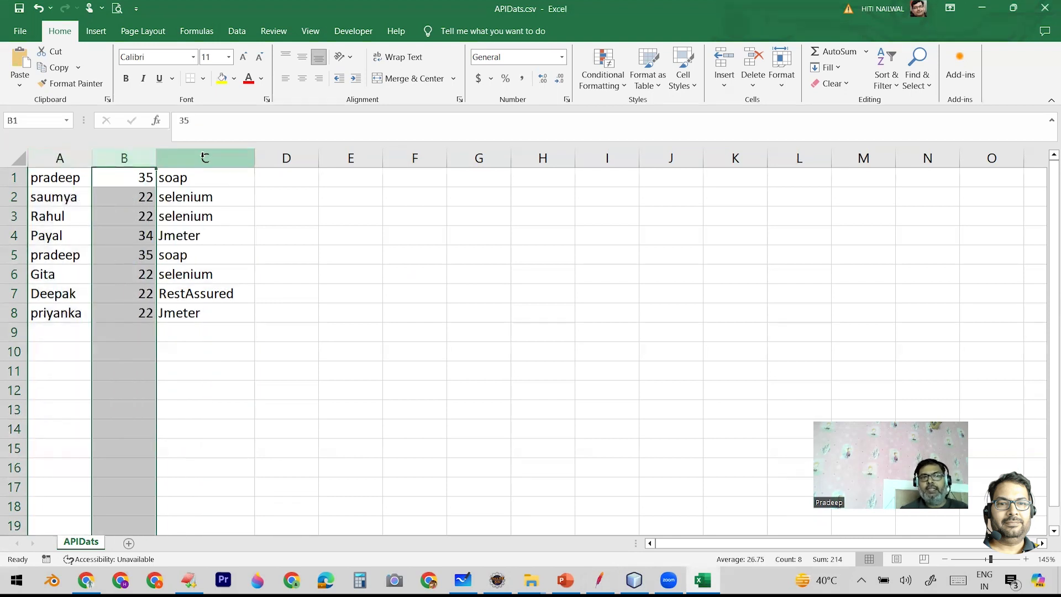
click(203, 157)
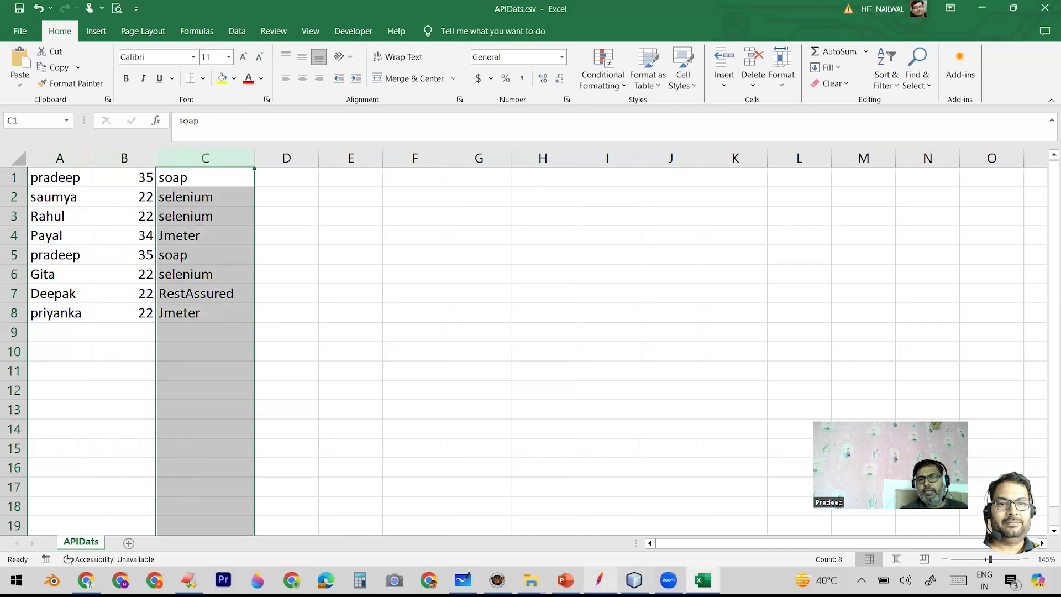
- Return to JMeter and set the CSV Data Set Config's variable names to name,age,subject
click(599, 581)
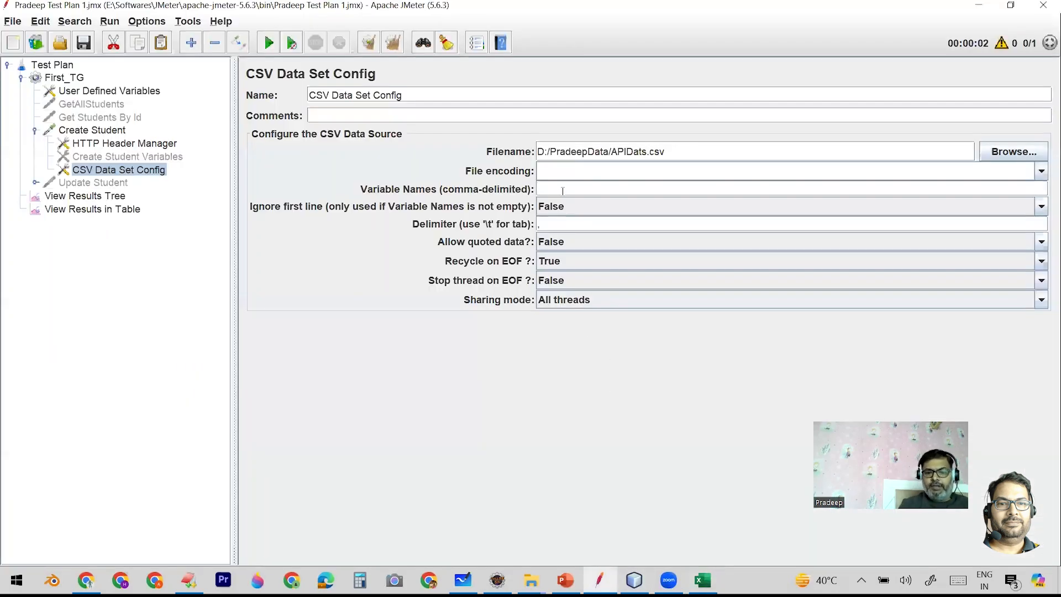
text(name)
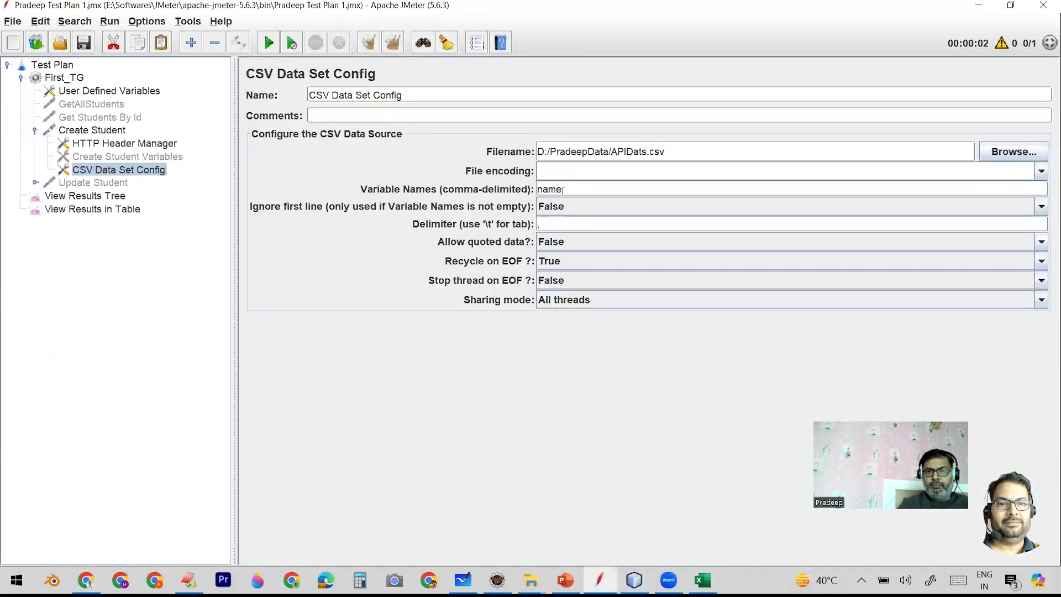
text(,age)
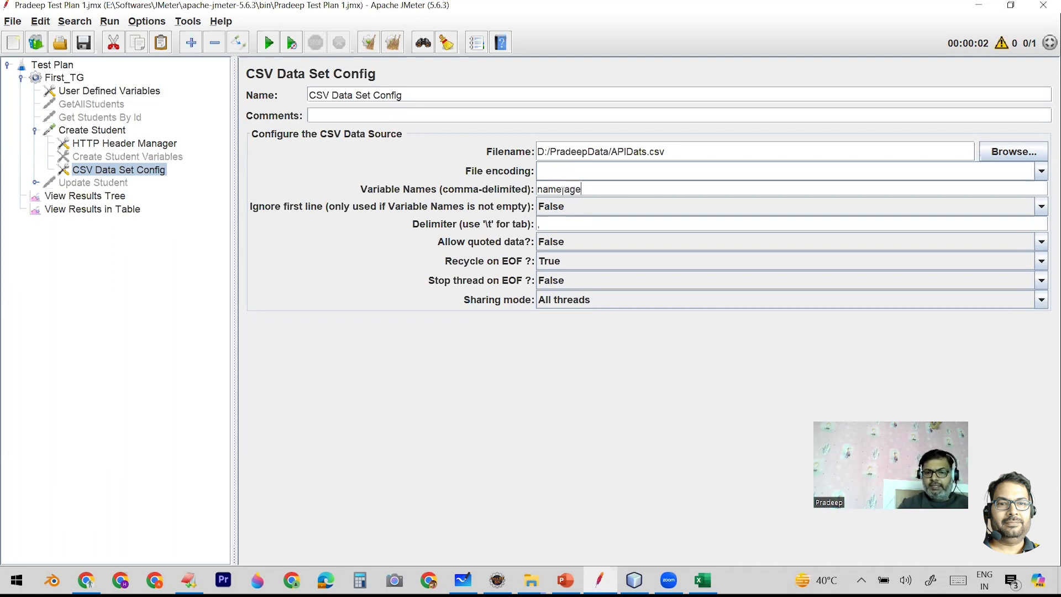
text(,subject)
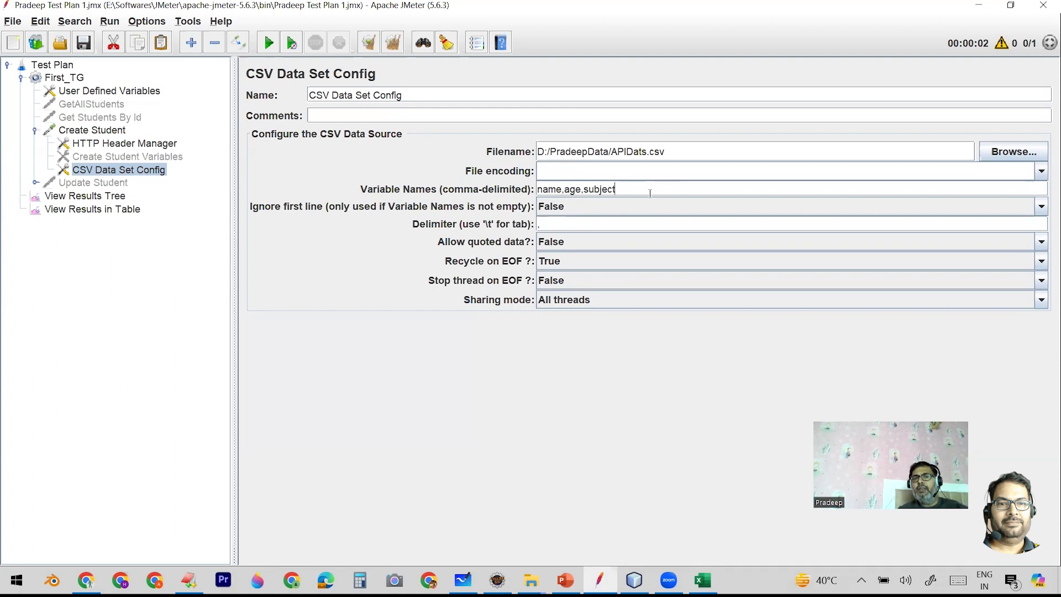
- Compare the CSV variable names with the placeholders in the Create Student body and the disabled Create Student Variables element
drag(629, 186, 535, 193)
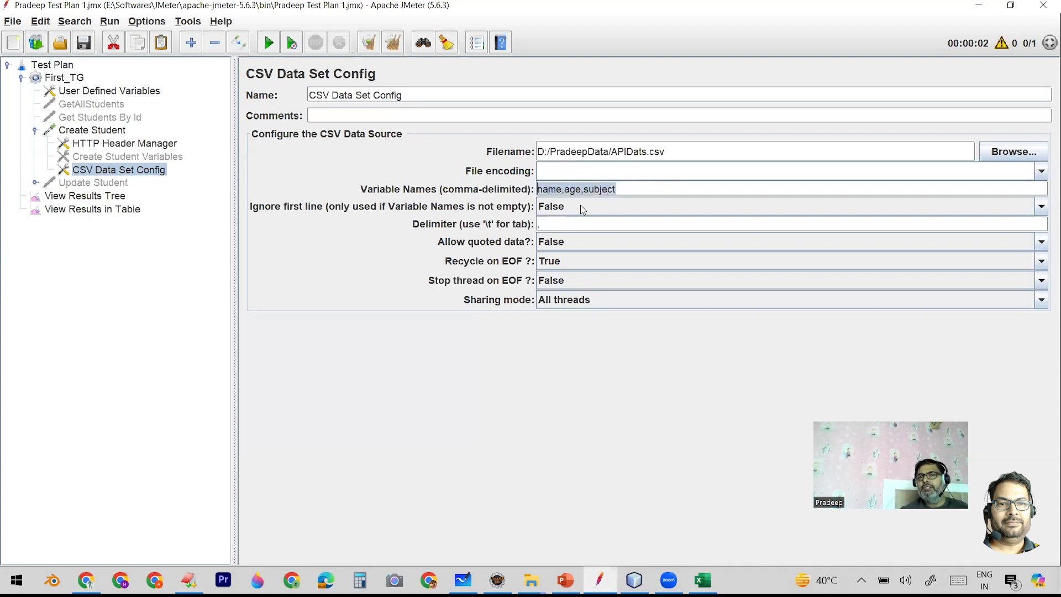
click(110, 132)
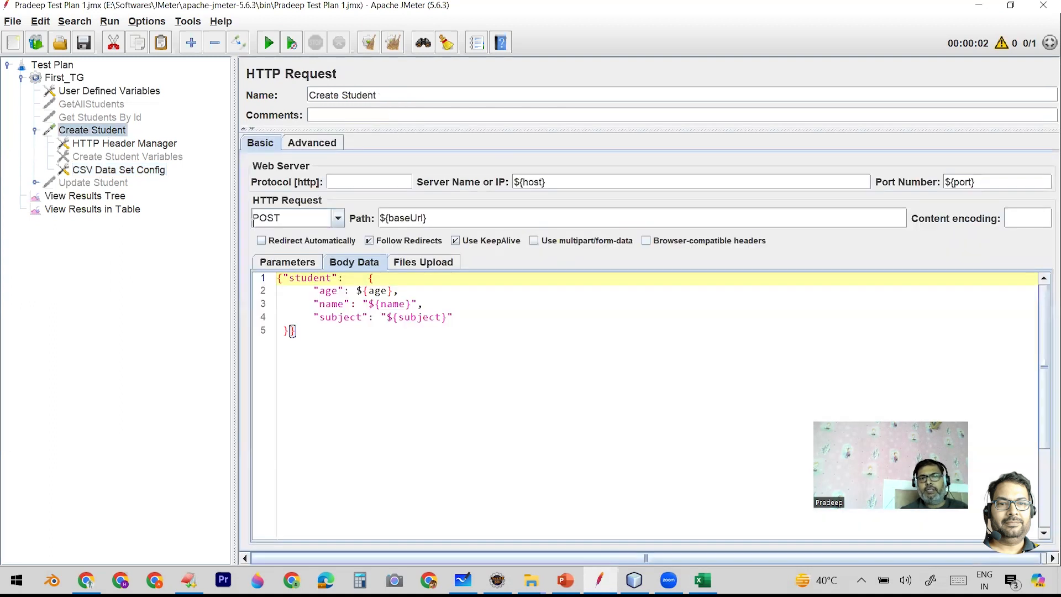
double_click(394, 303)
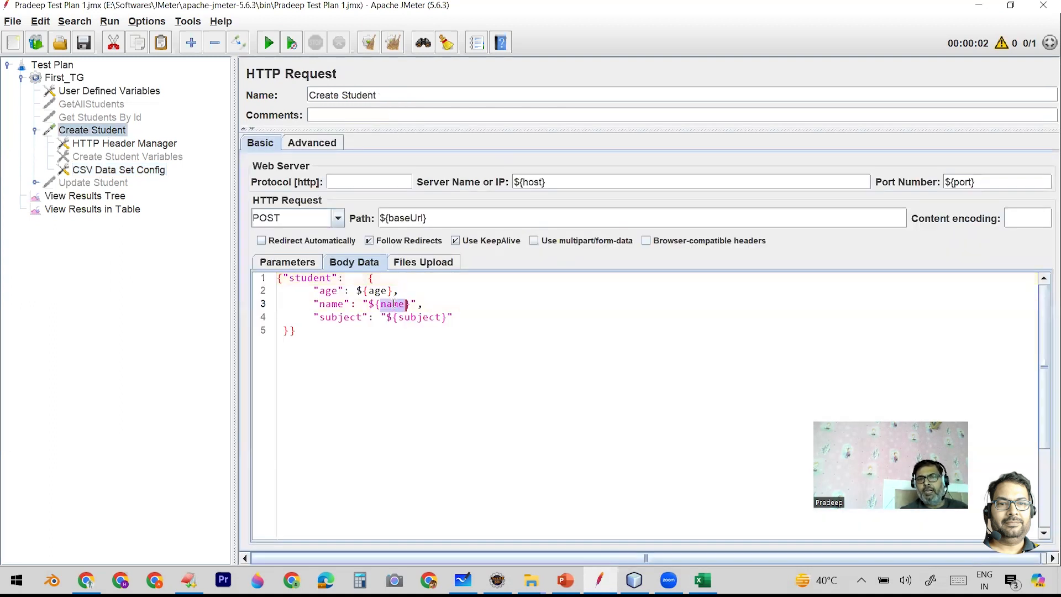
double_click(378, 291)
double_click(441, 318)
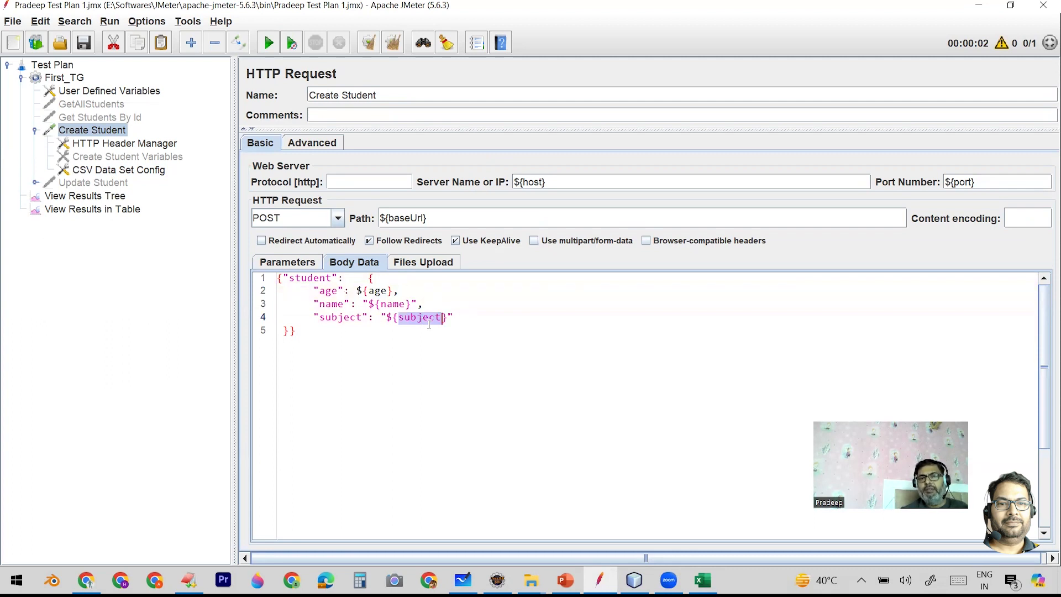
click(148, 157)
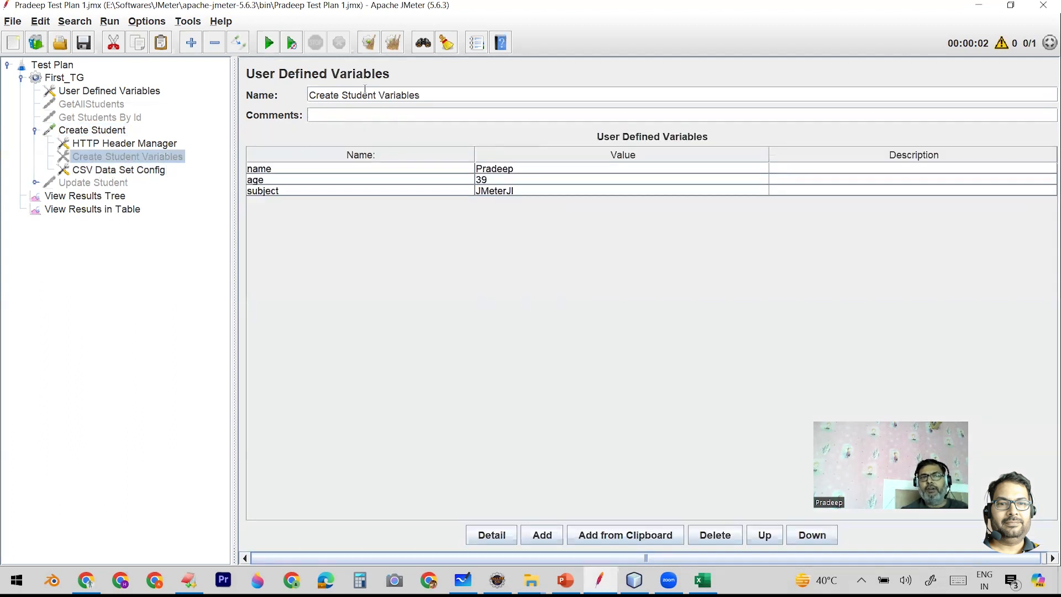
- Remove the disabled Create Student Variables element from the Create Student request and confirm the removal
right_click(158, 161)
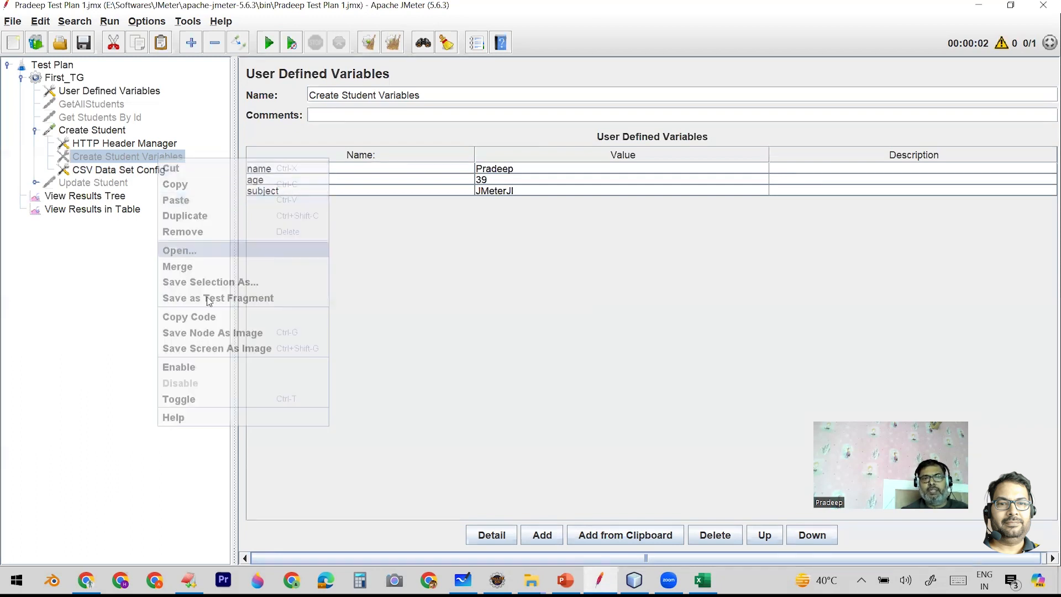
click(206, 231)
click(510, 302)
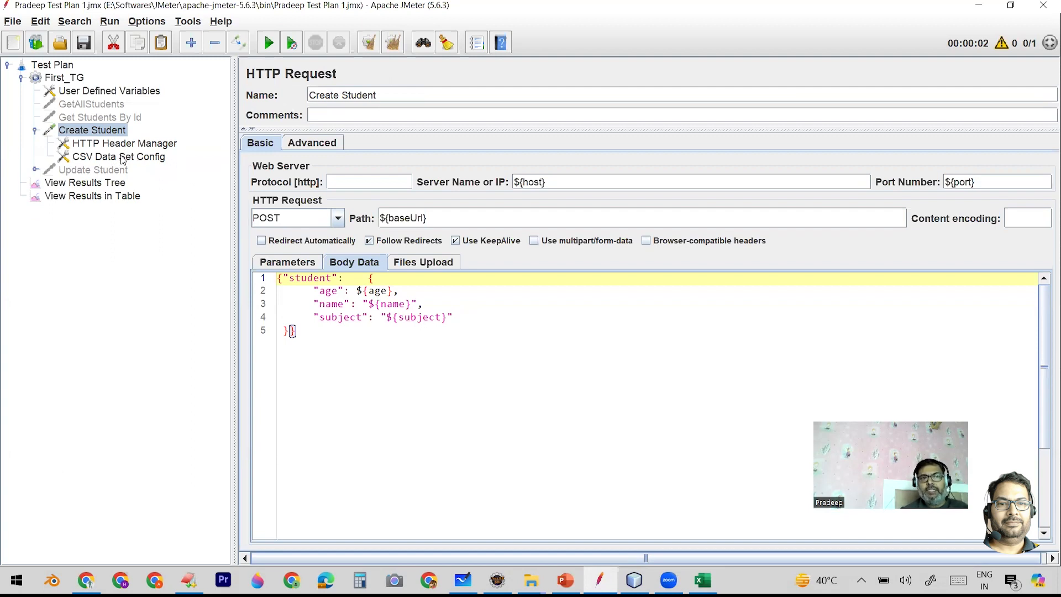
- Compare the age, name and subject placeholders in the Create Student body with the CSV Data Set Config's variable names
double_click(377, 291)
double_click(393, 304)
click(412, 317)
double_click(411, 316)
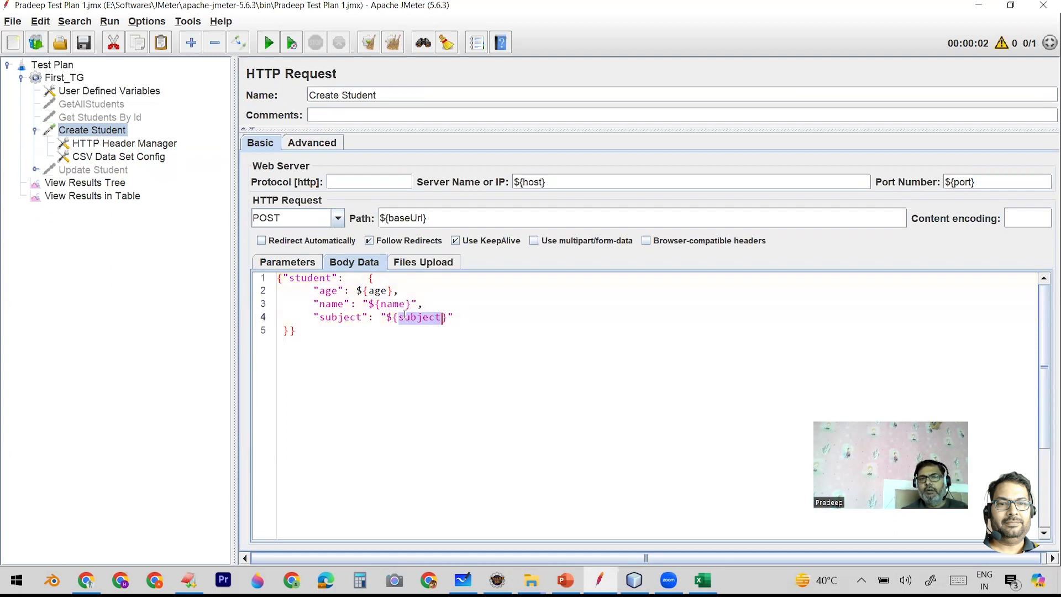
click(112, 157)
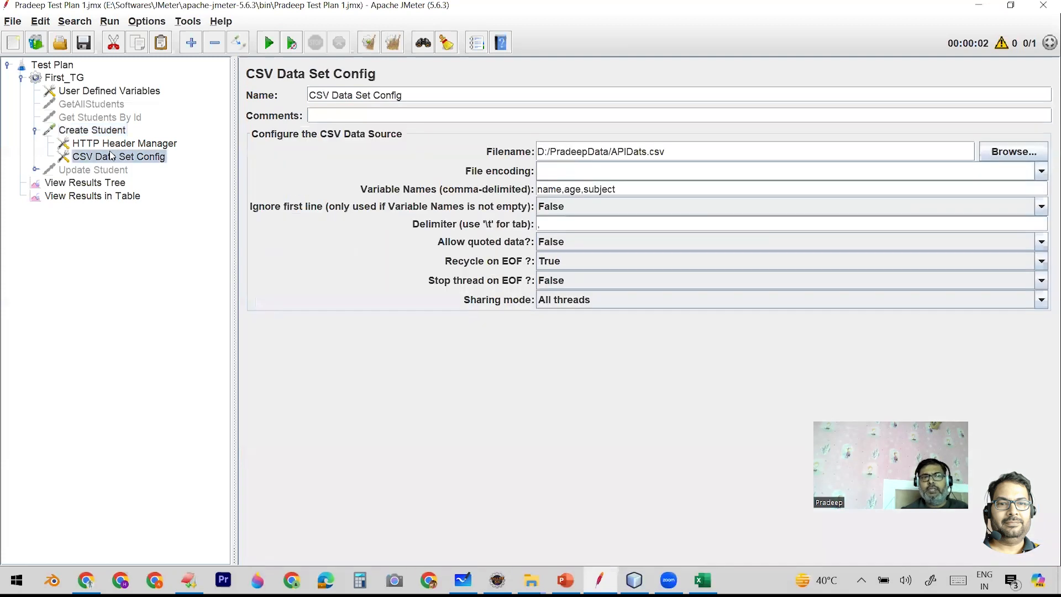
drag(629, 189, 512, 186)
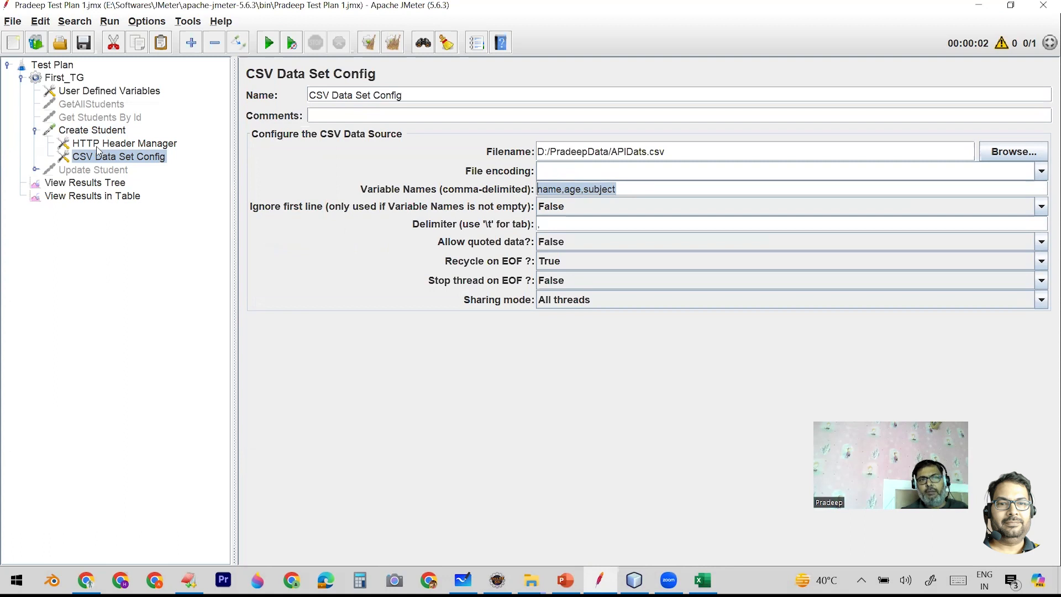
click(92, 131)
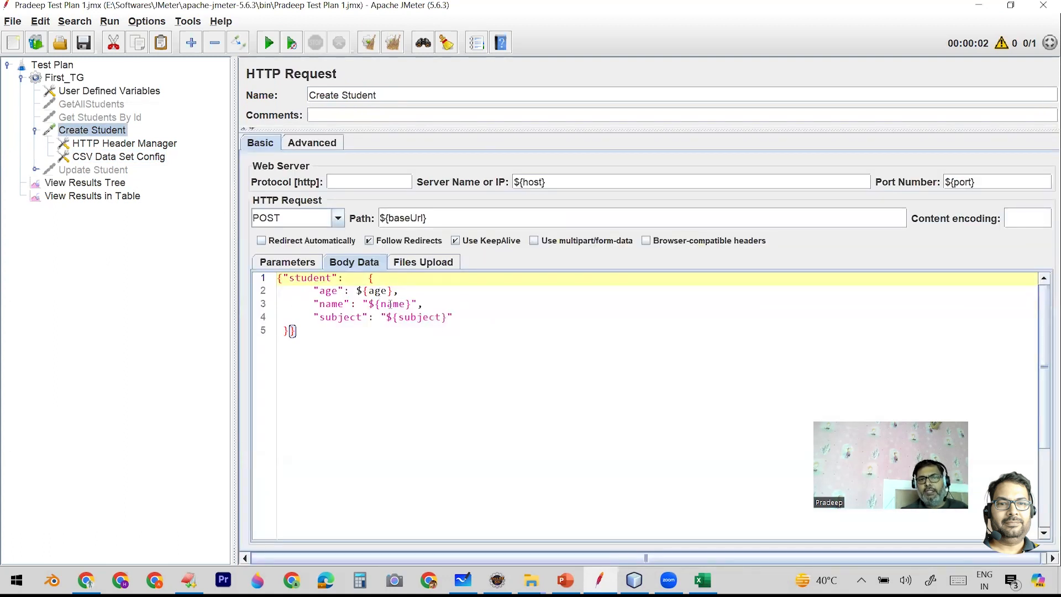
- Check the order of the CSV Data Set Config's variable names against the columns of APIDats.csv in Excel
click(103, 157)
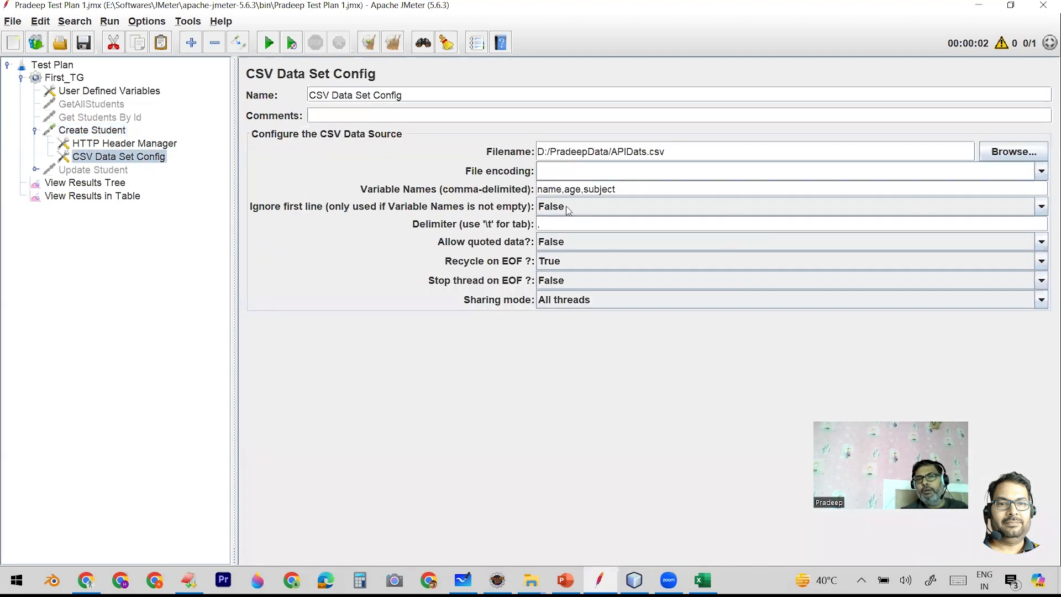
double_click(549, 189)
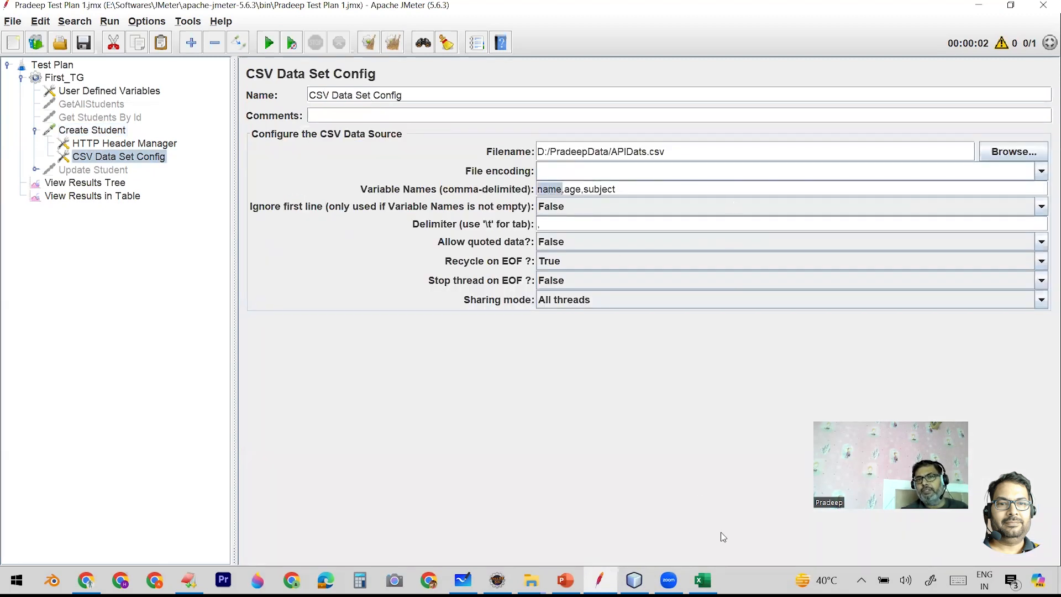
double_click(575, 190)
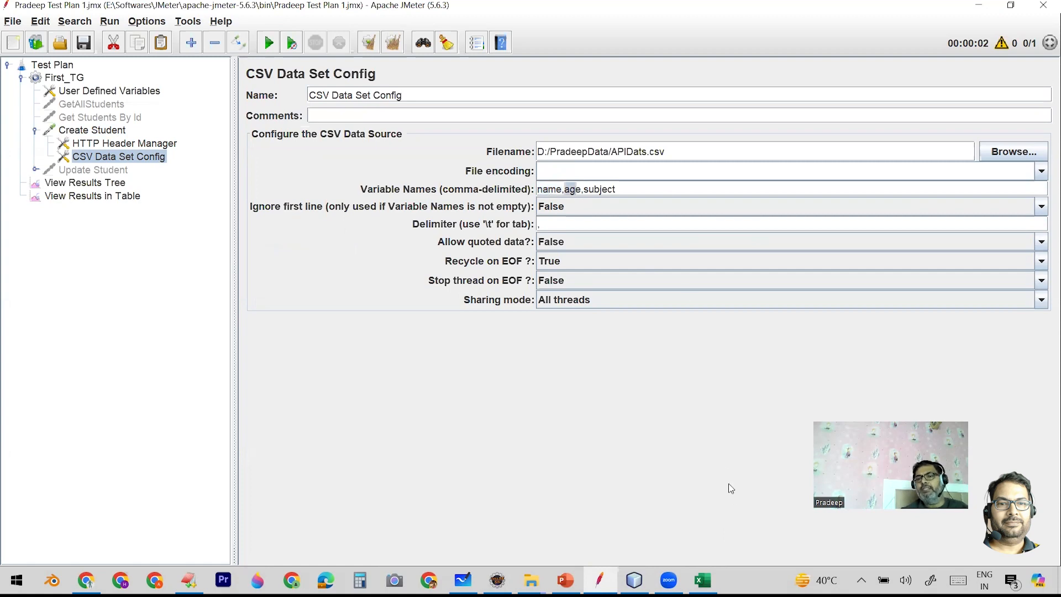
click(702, 580)
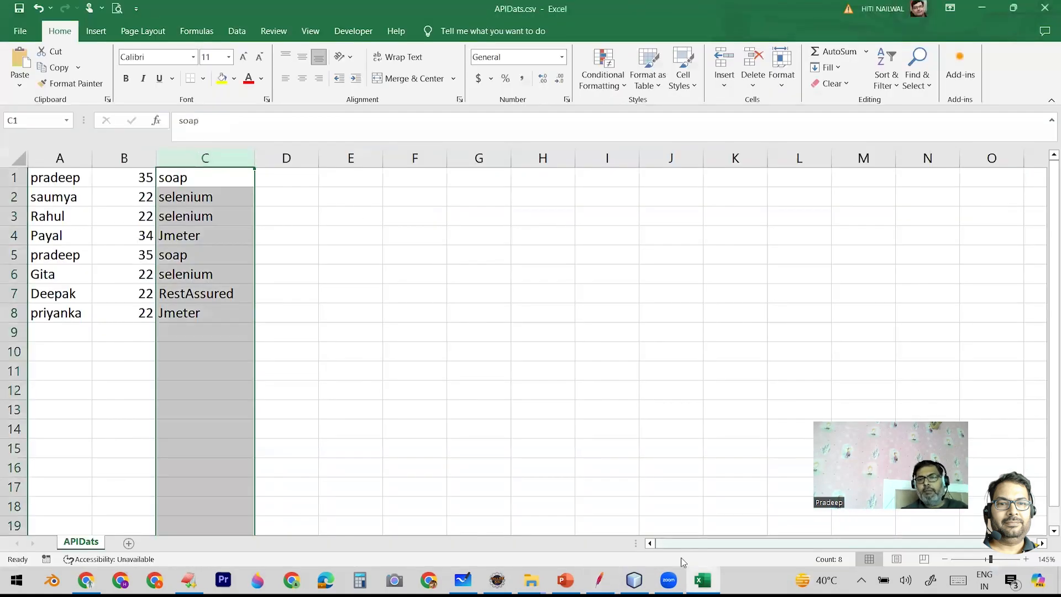
- Return to JMeter, save the test plan and run it with First_TG's single thread, showing the View Results Tree
click(599, 580)
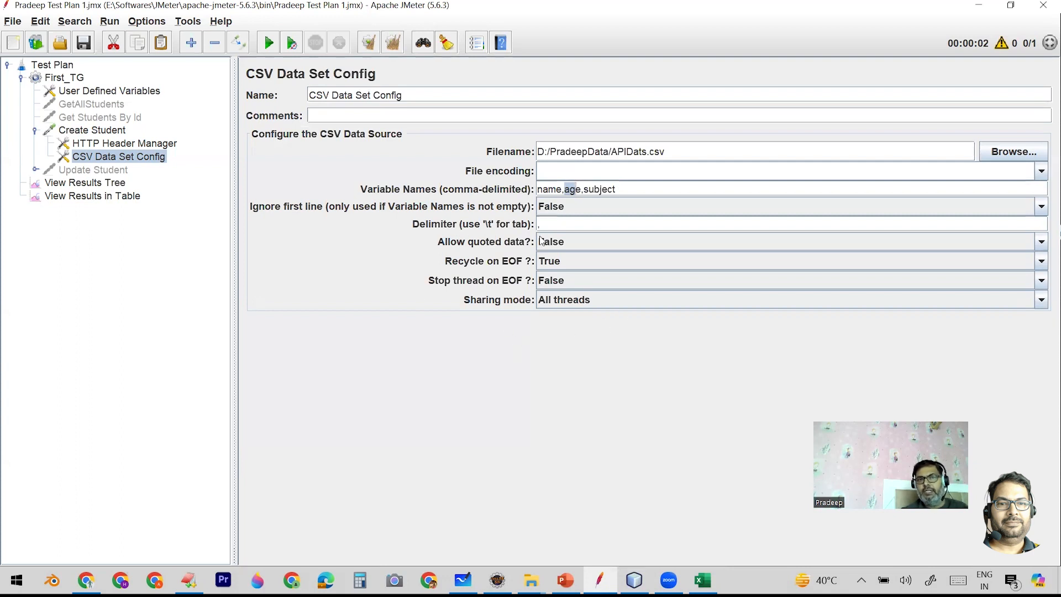
click(84, 43)
click(64, 78)
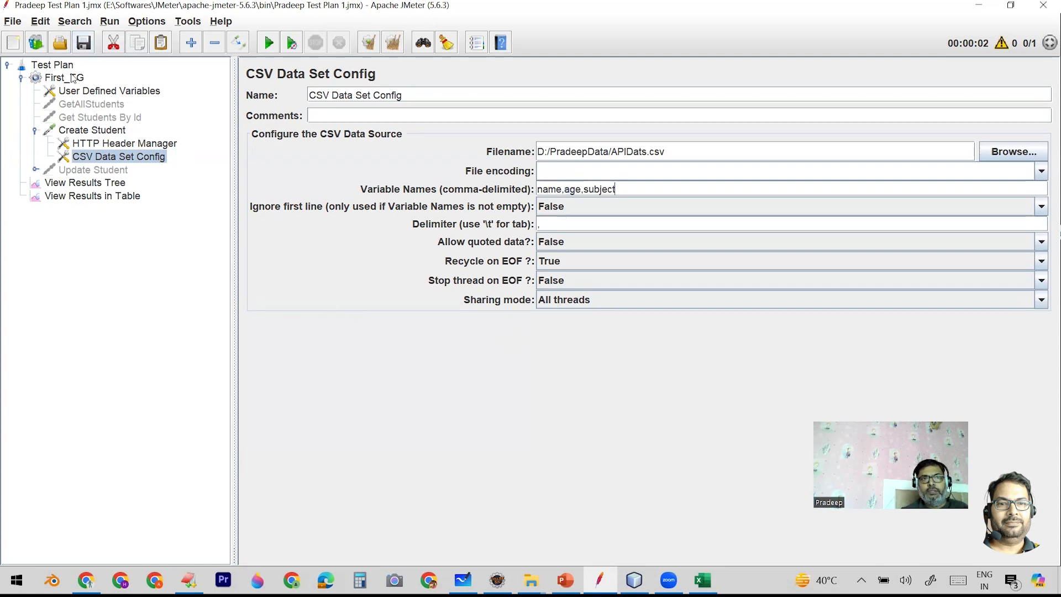
double_click(396, 203)
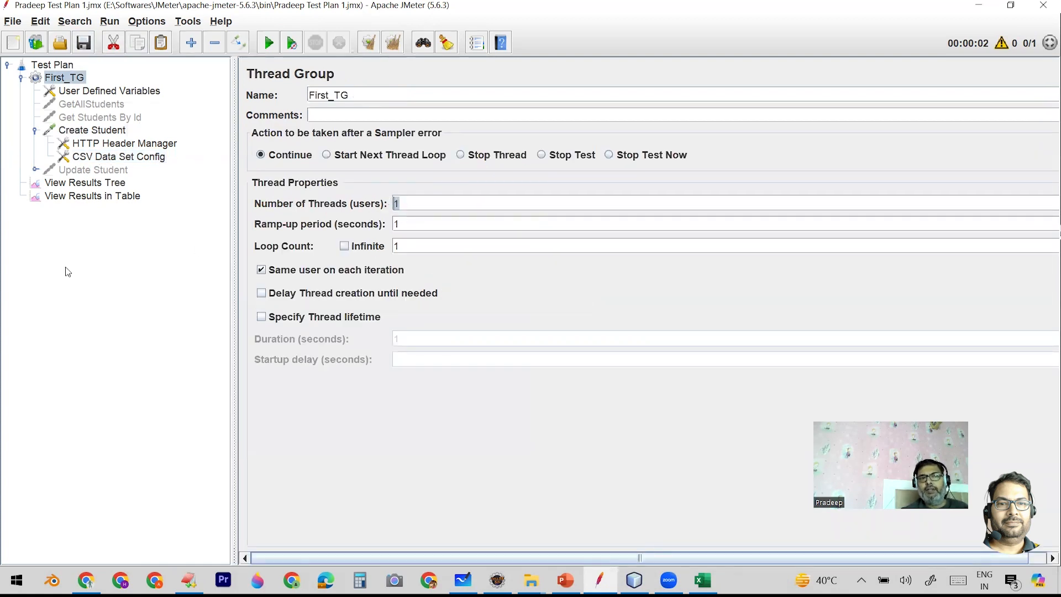
click(92, 188)
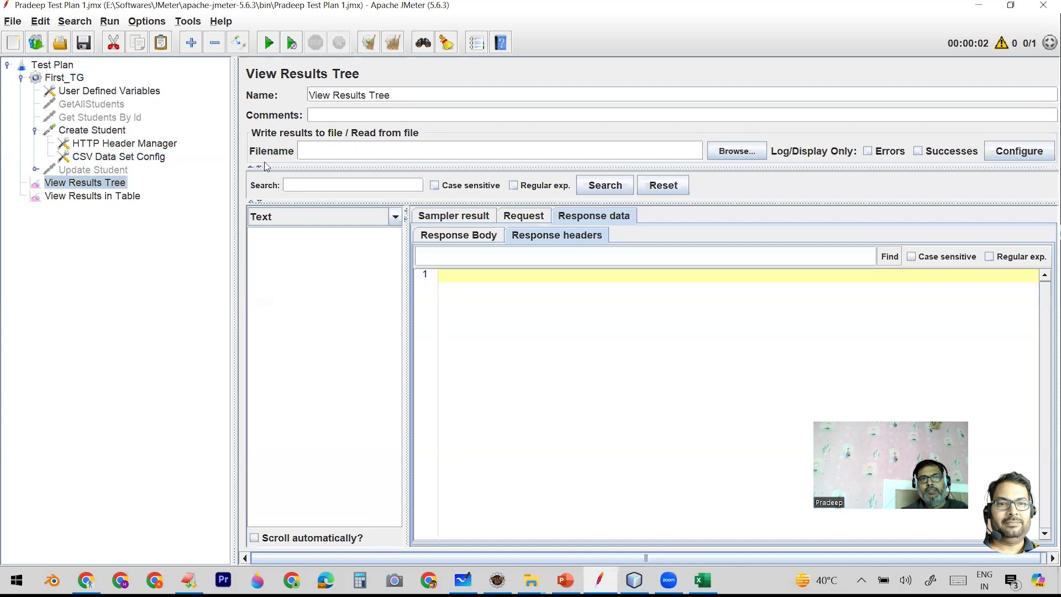
click(267, 44)
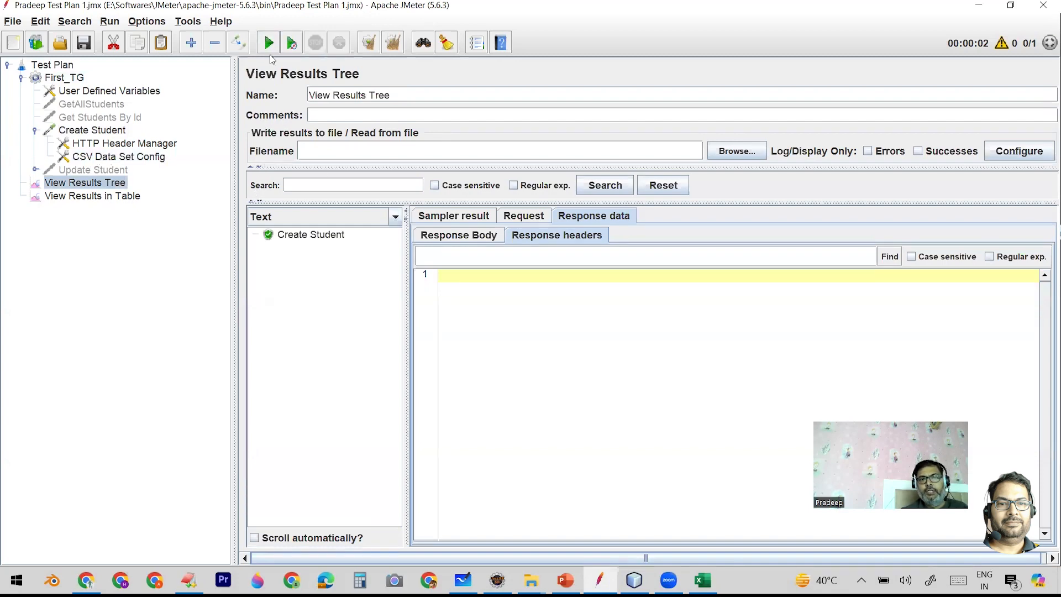
- Compare the age, name and subject in the Create Student sample's request body with the first row of APIDats.csv in Excel
click(310, 235)
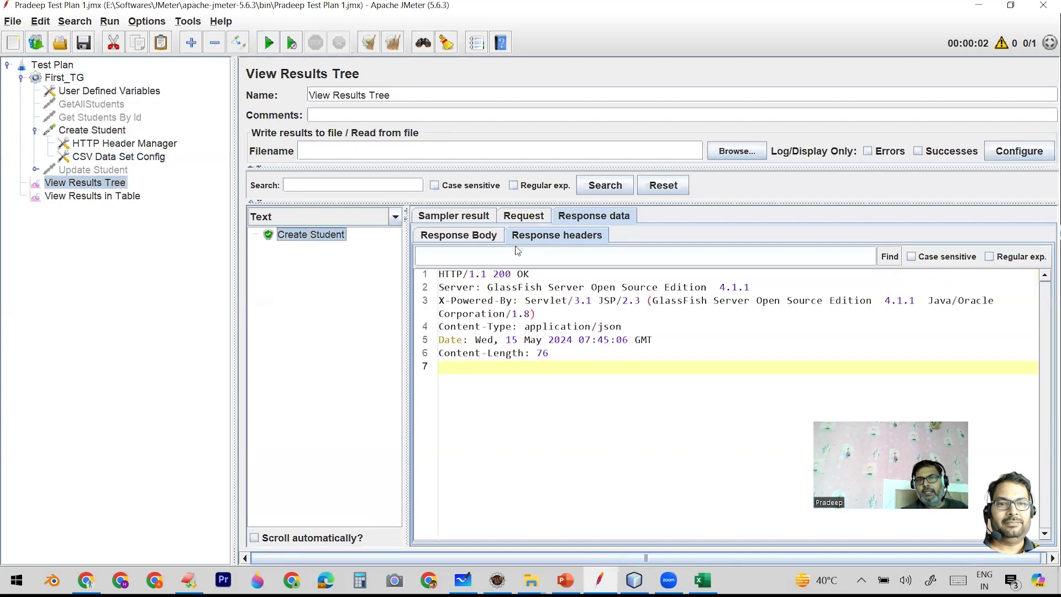
click(522, 216)
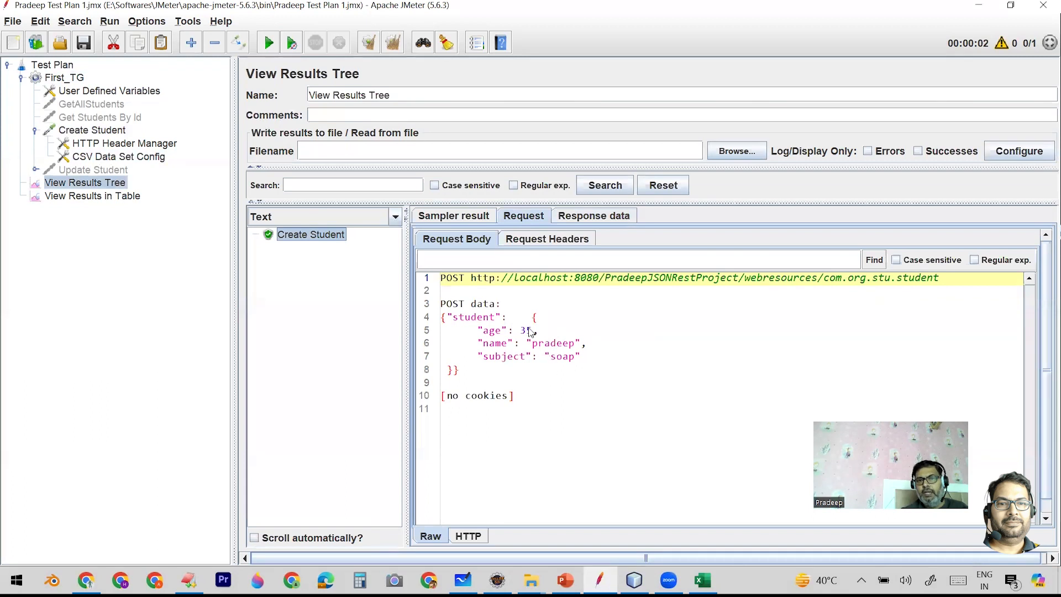
double_click(554, 345)
double_click(561, 357)
click(701, 580)
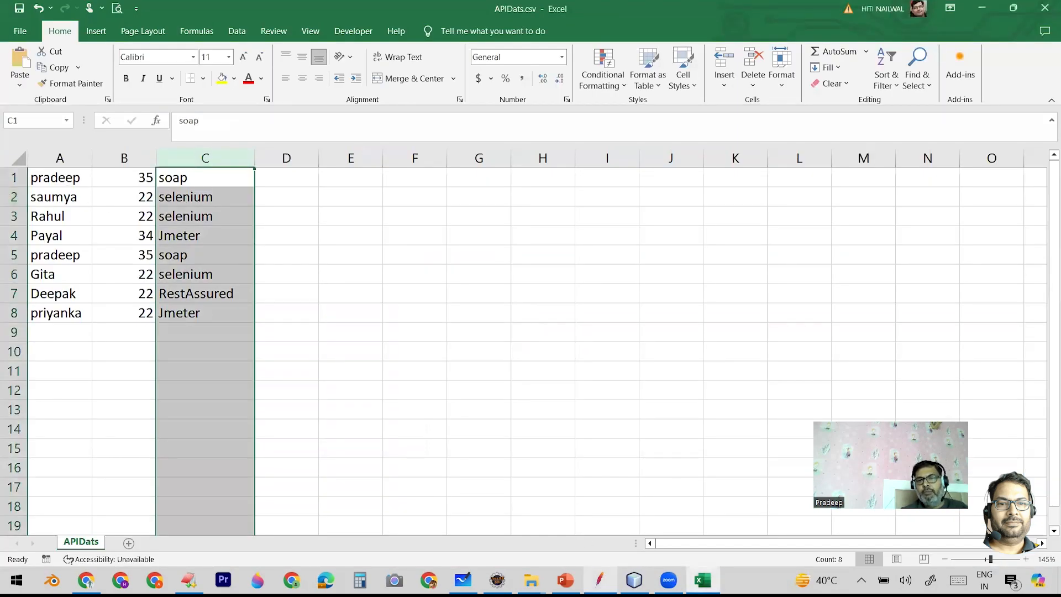
- Return to JMeter, clear all test results and set First_TG's number of threads to 5
click(598, 579)
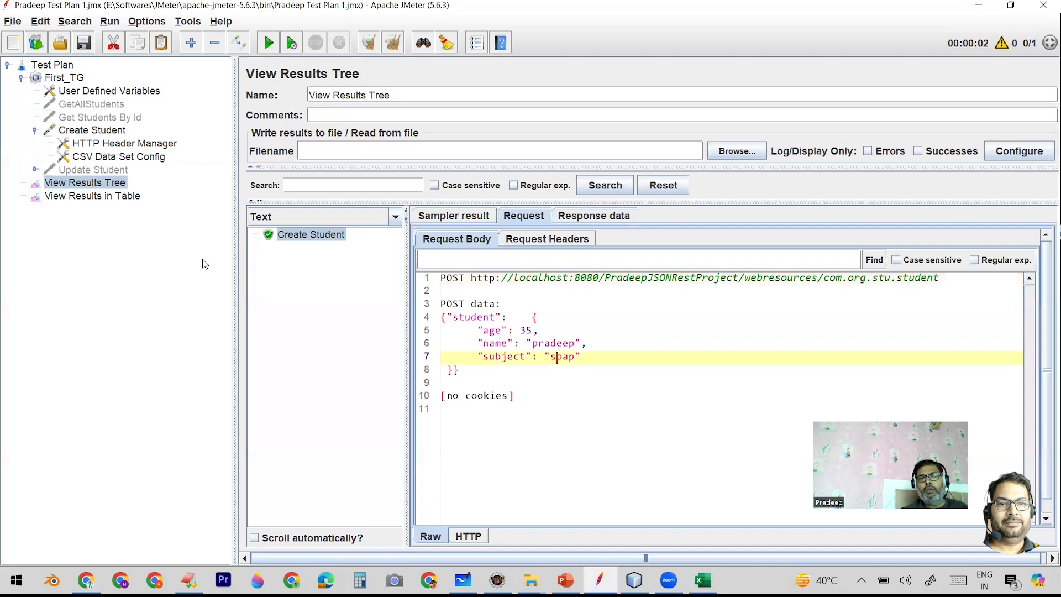
click(393, 42)
click(72, 78)
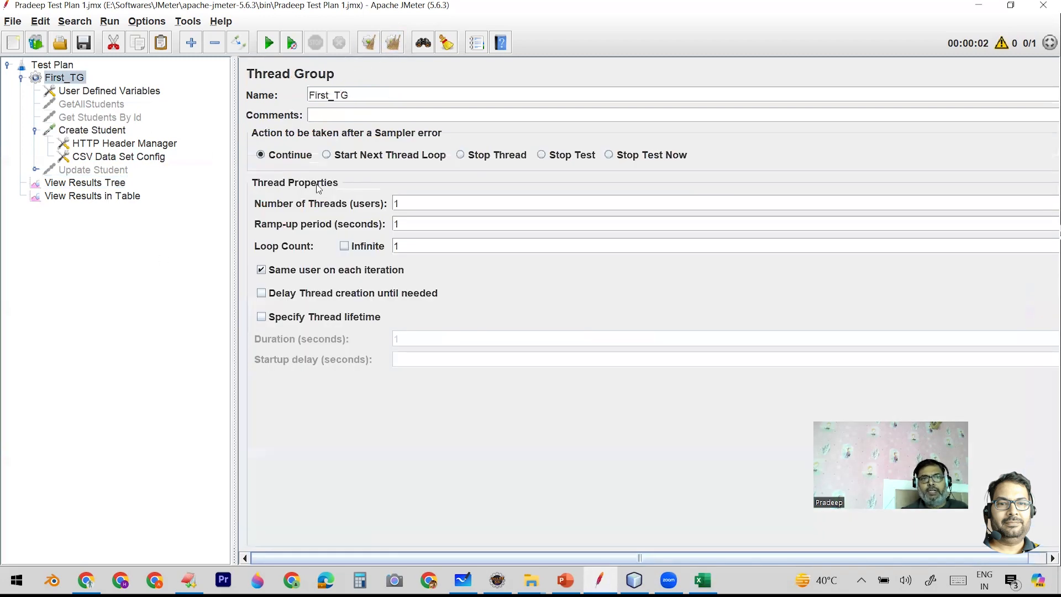
double_click(402, 203)
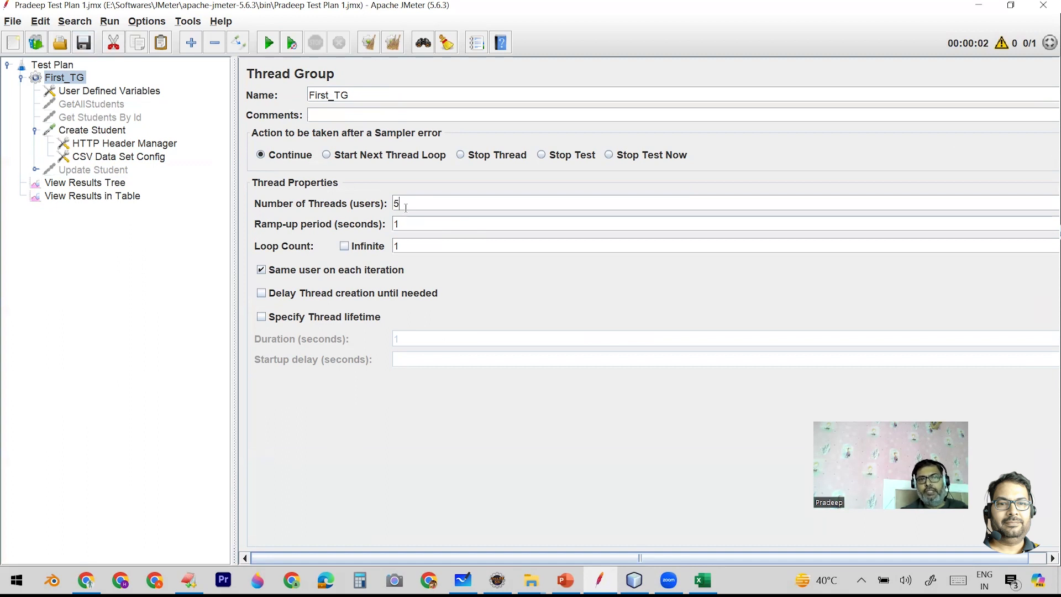
- Run the test plan again with the View Results Tree open
click(101, 159)
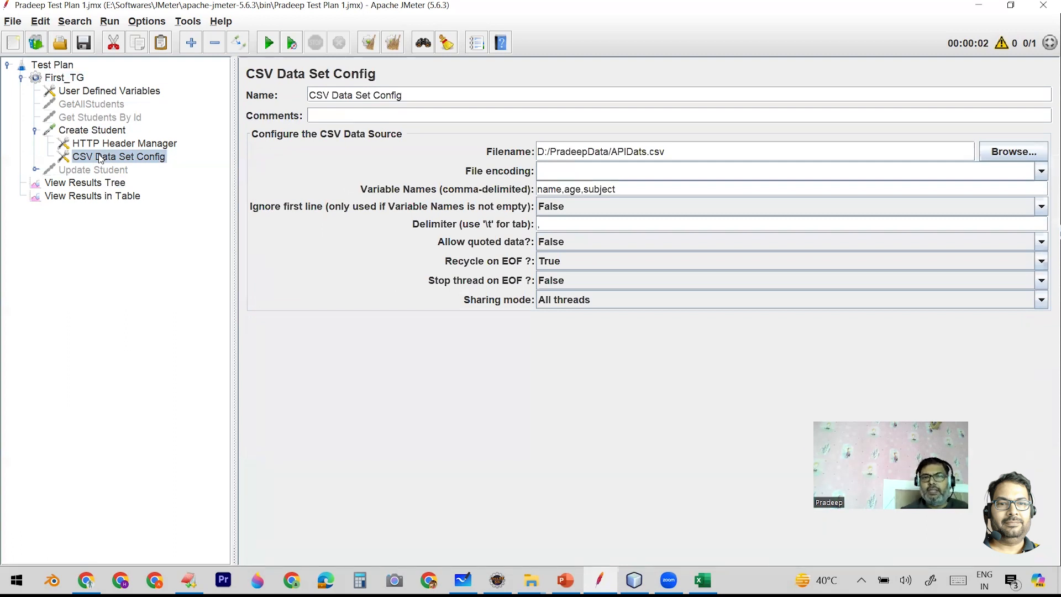
click(113, 184)
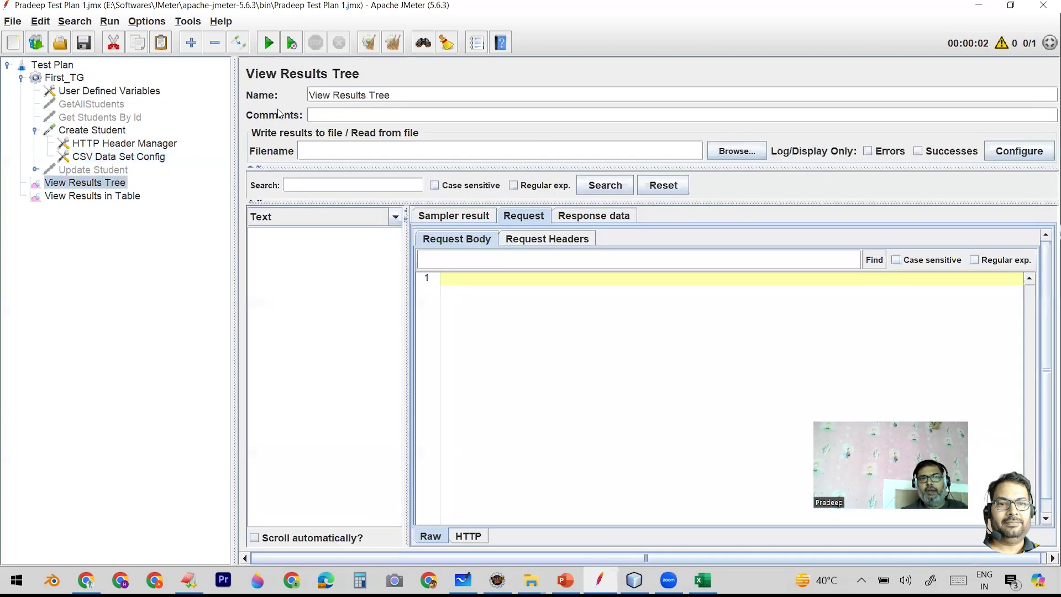
click(268, 45)
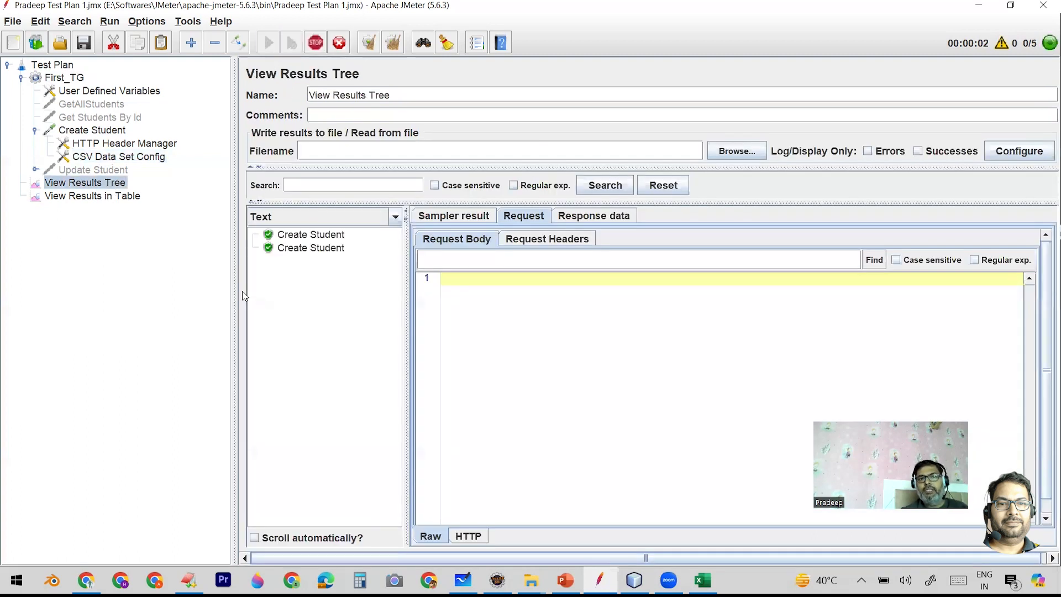
- Examine the request bodies of the first four Create Student samples for the data sent from the CSV file
click(313, 234)
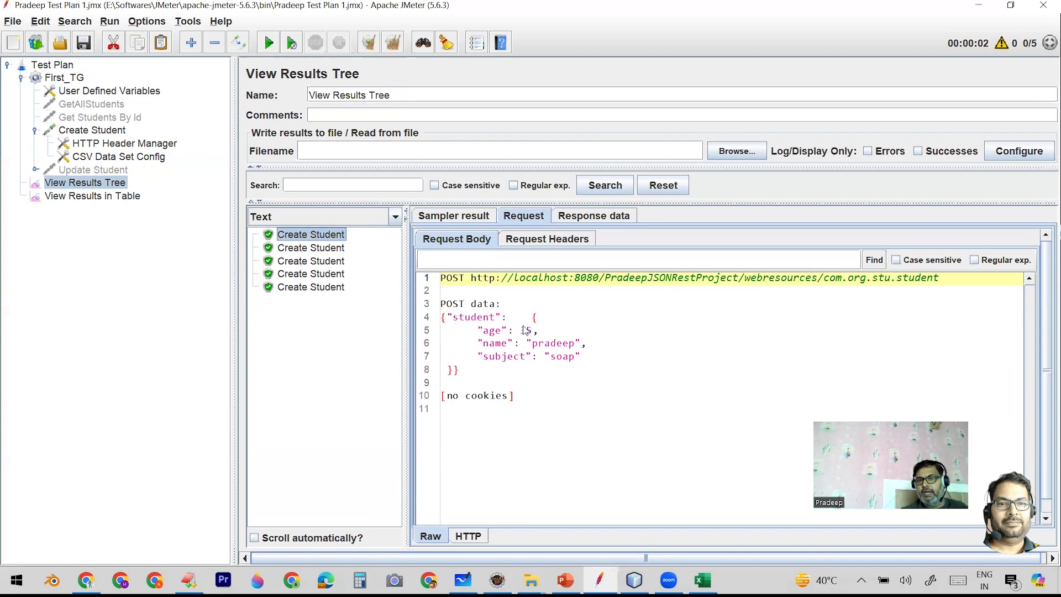
click(334, 250)
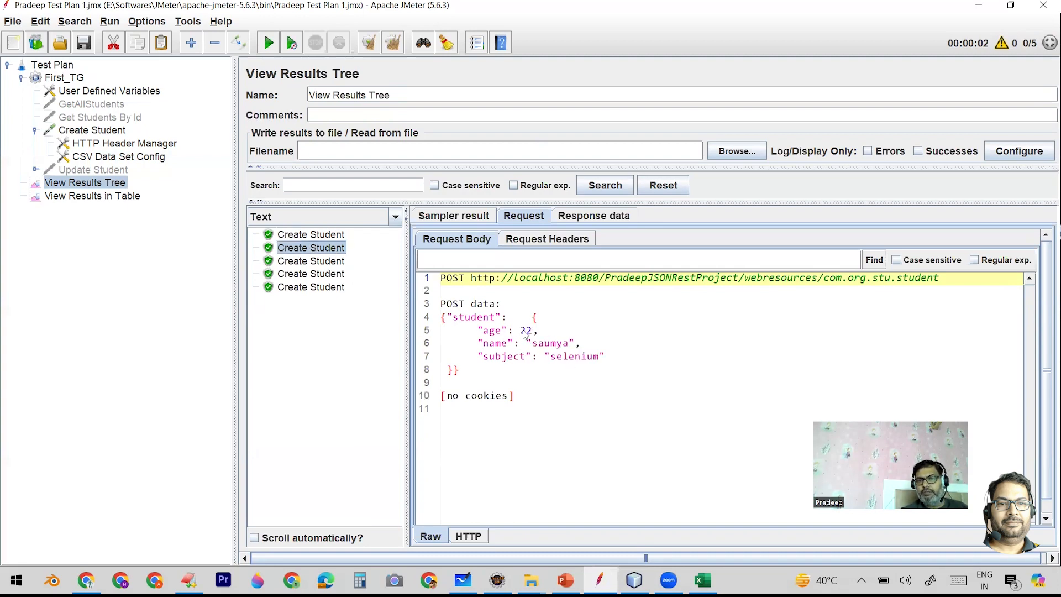
click(310, 261)
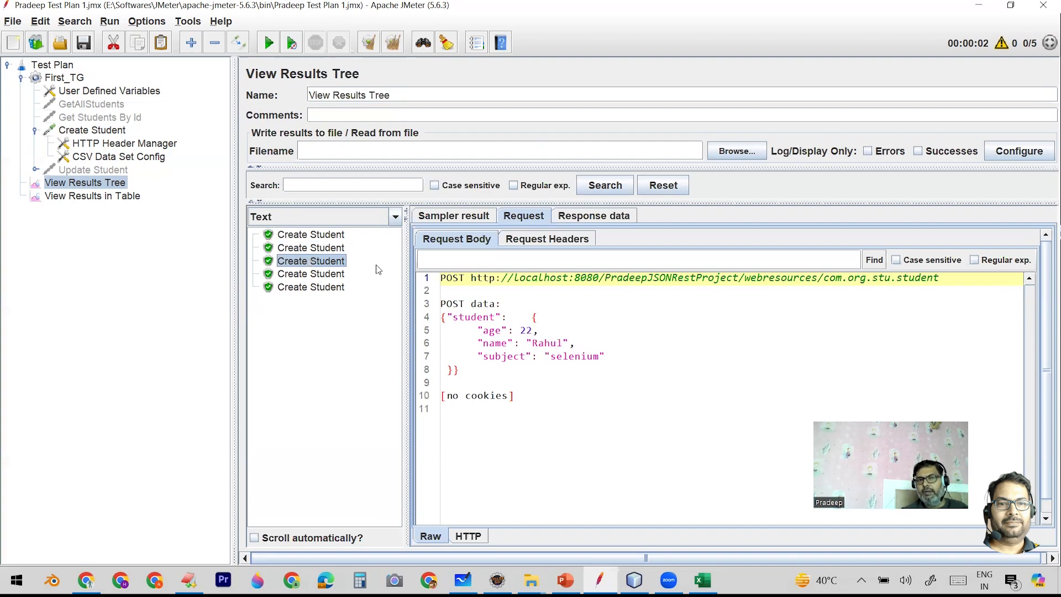
click(324, 275)
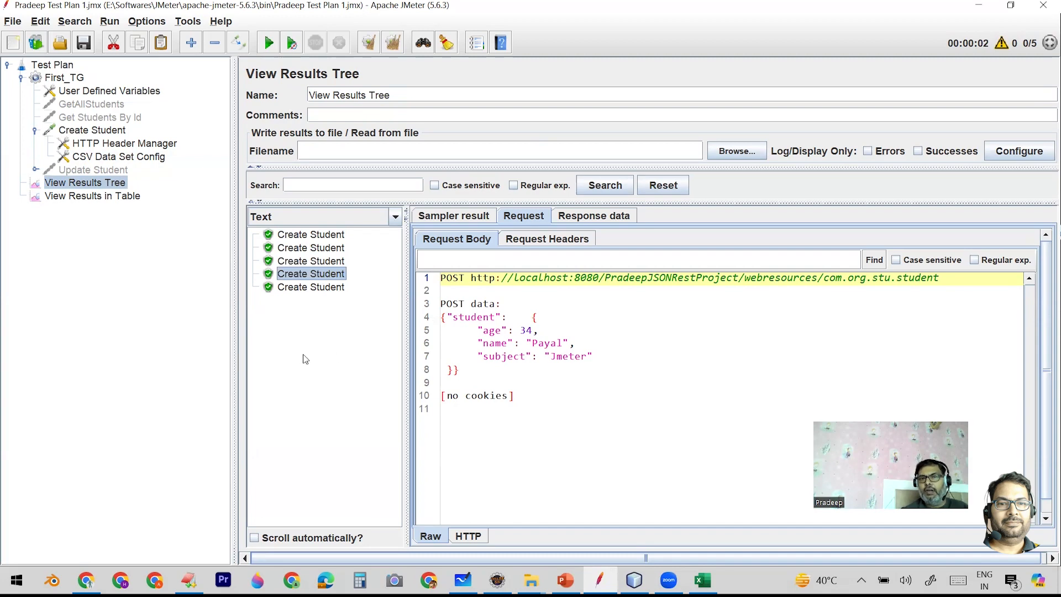
- Examine the fourth sample's response headers and body, and the response bodies of the first and last Create Student samples
click(597, 220)
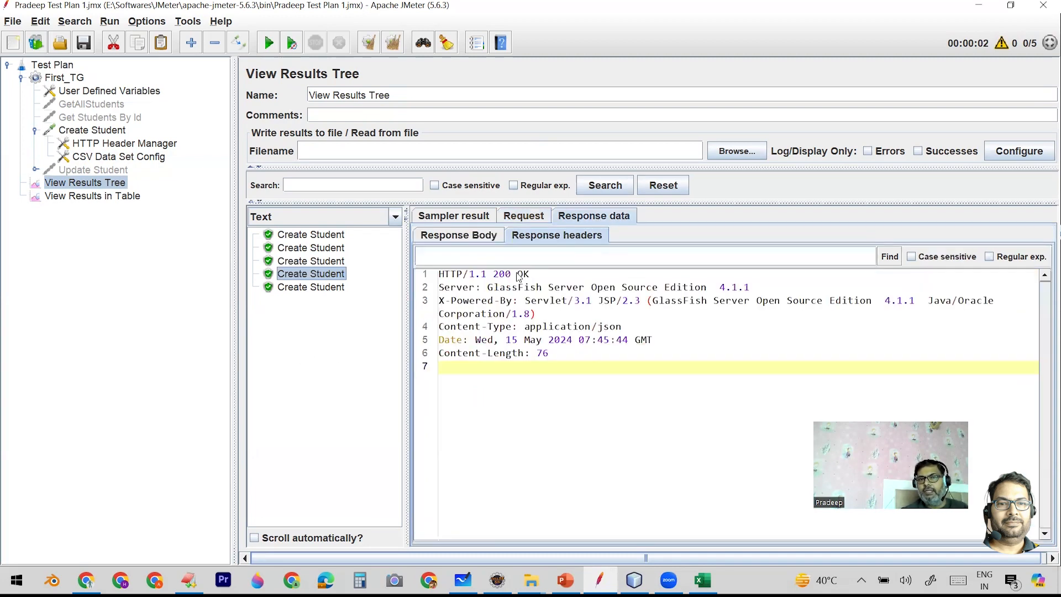
click(478, 233)
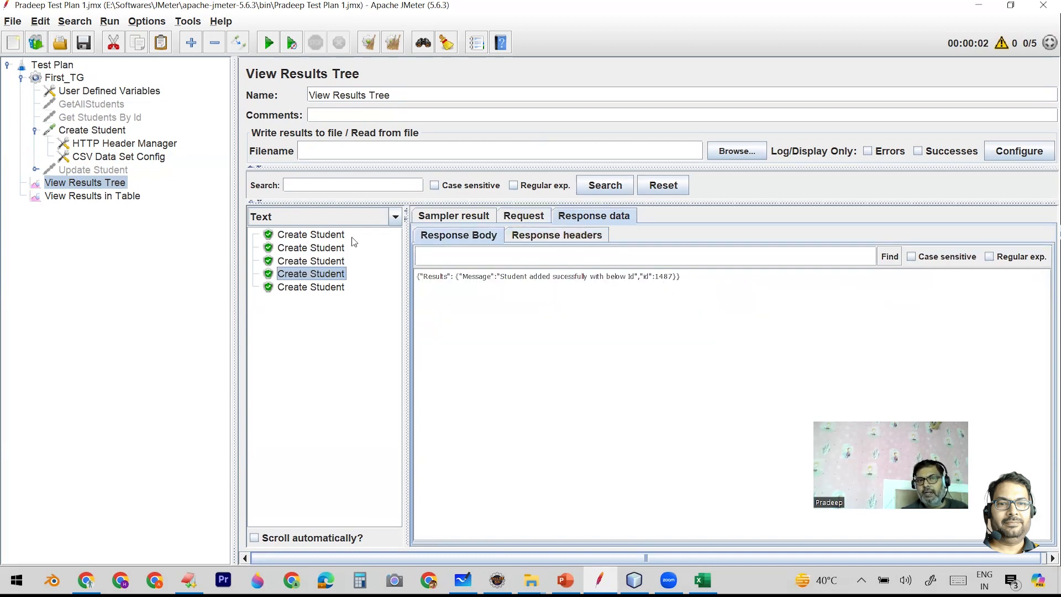
click(334, 238)
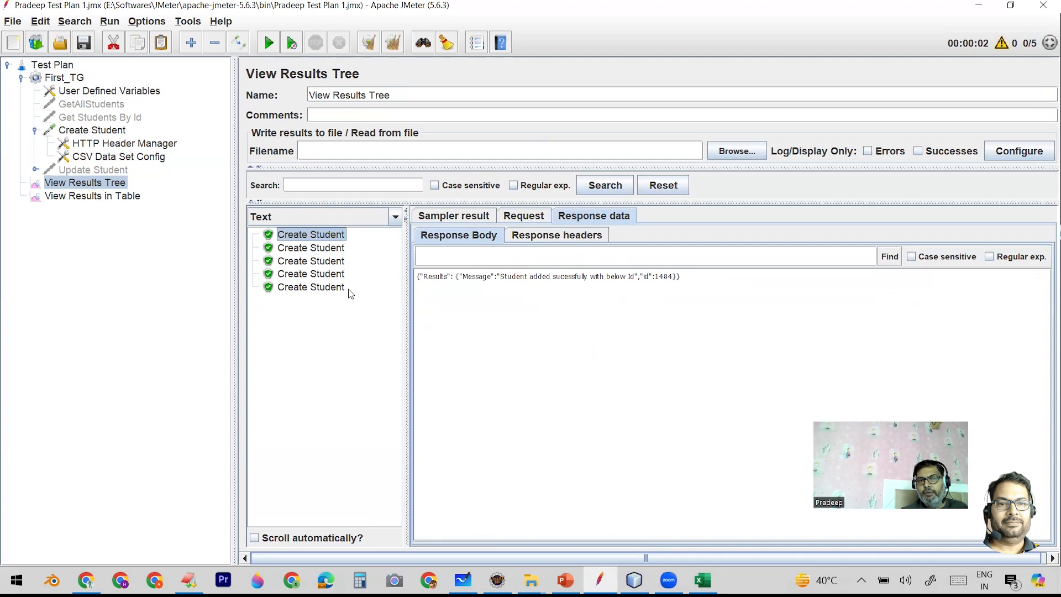
click(333, 289)
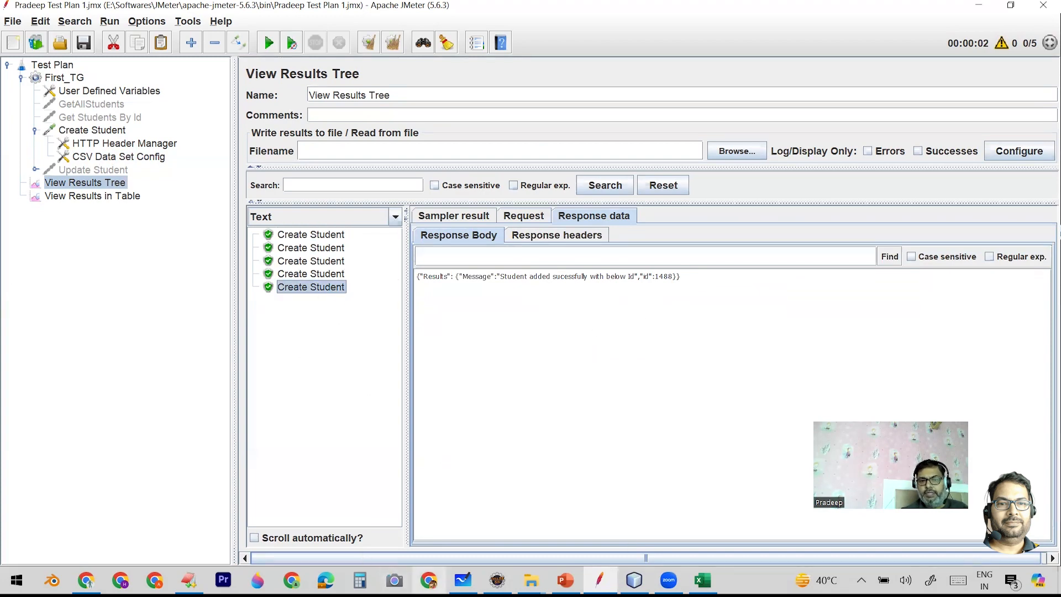
- Switch to Chrome, close the remove.bg and Using CSV data in JMeter pages, and show the Lets Make Automation Easy YouTube videos
click(86, 580)
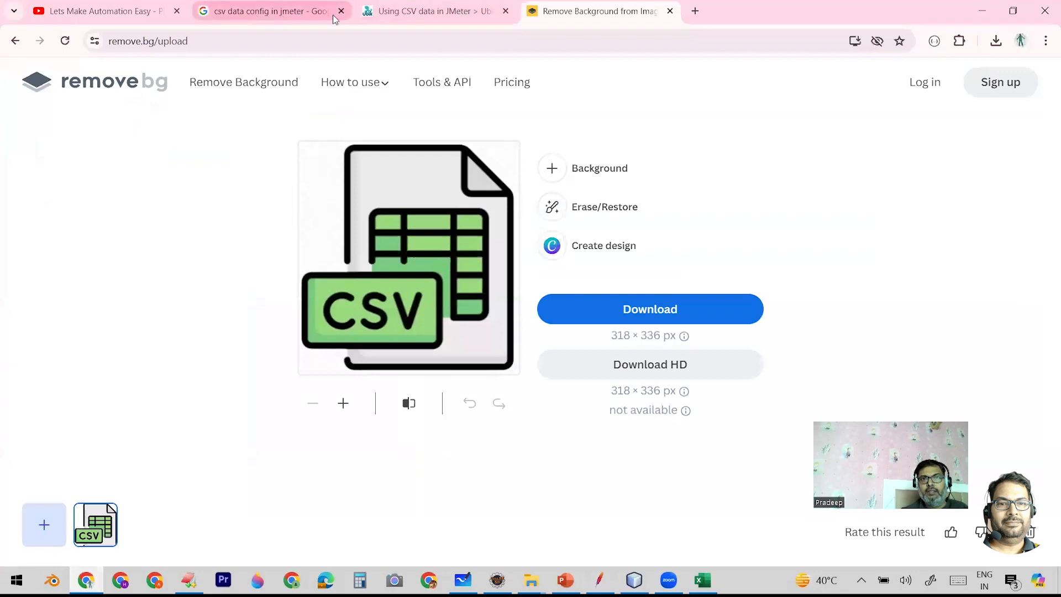
click(669, 11)
click(504, 11)
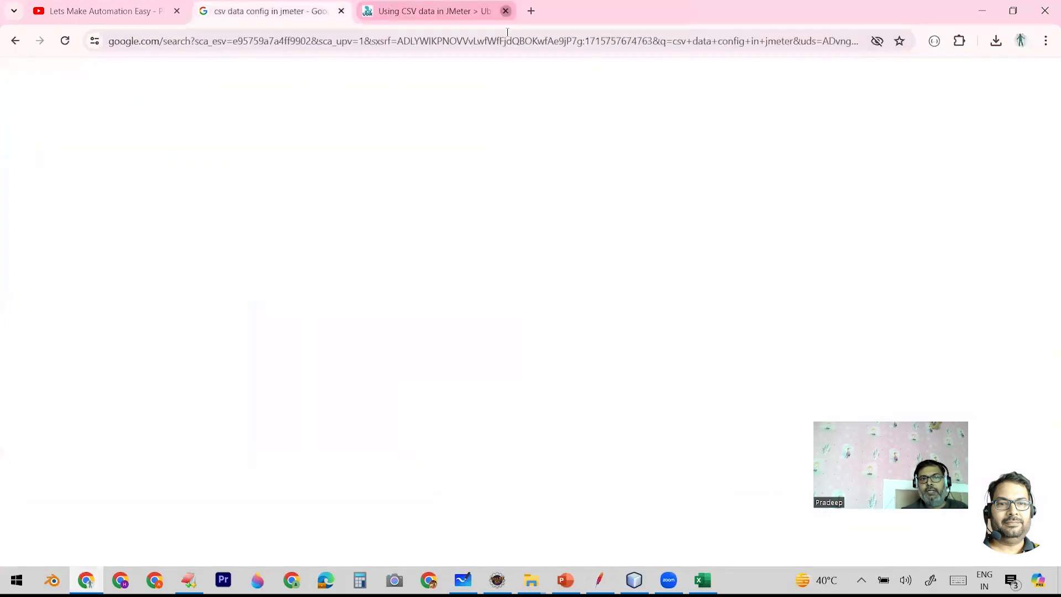
click(141, 12)
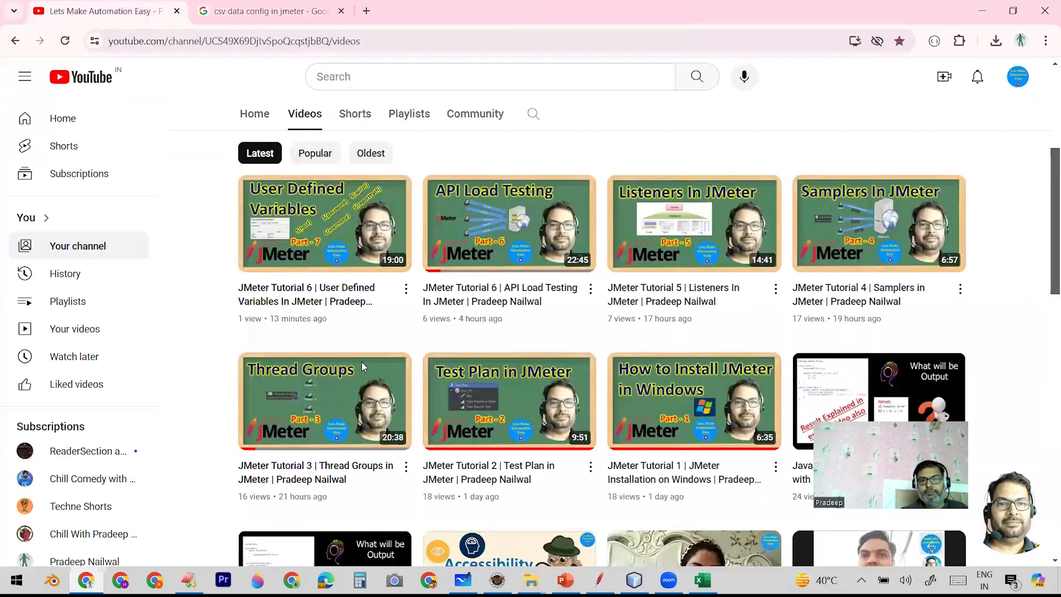
- Switch to EditPlus and copy the URL for getting students by Id from RestURI_For_JSON.txt
click(189, 580)
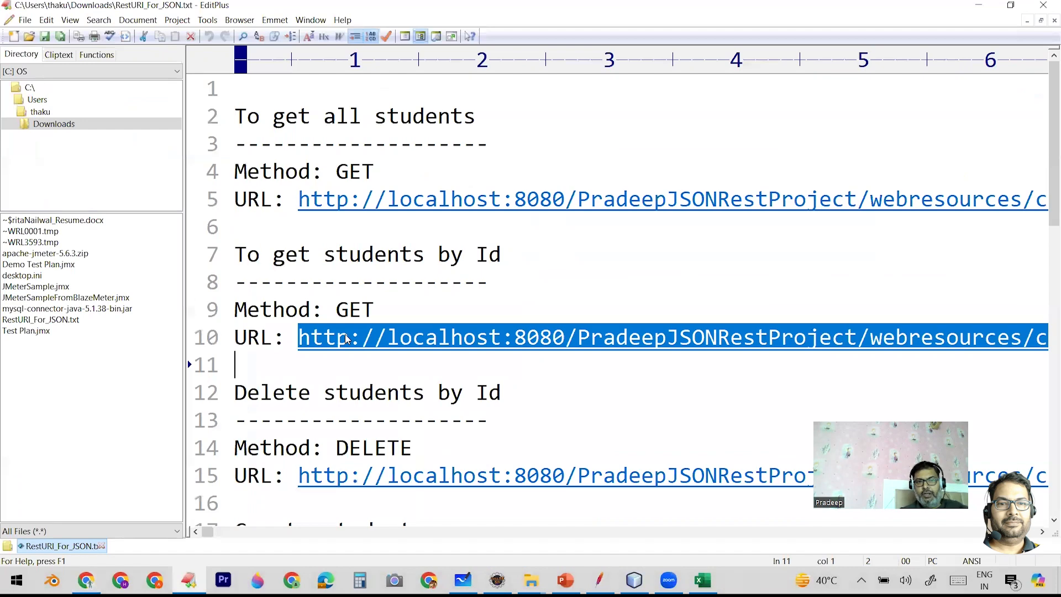
right_click(347, 335)
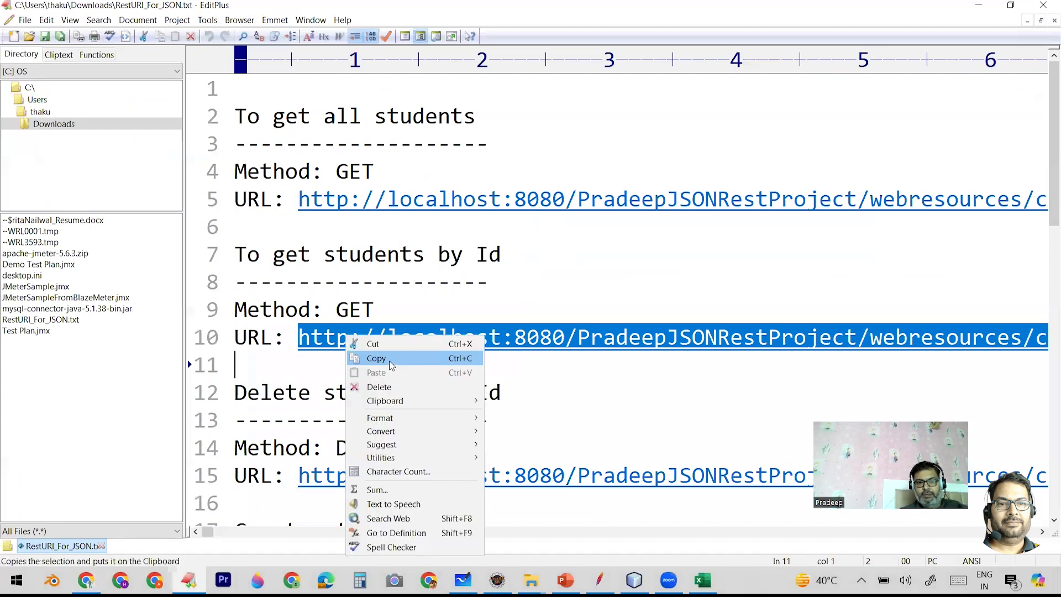
click(376, 359)
- Switch to Chrome and load the copied get-by-Id URL in a new tab with student id 1488
click(86, 580)
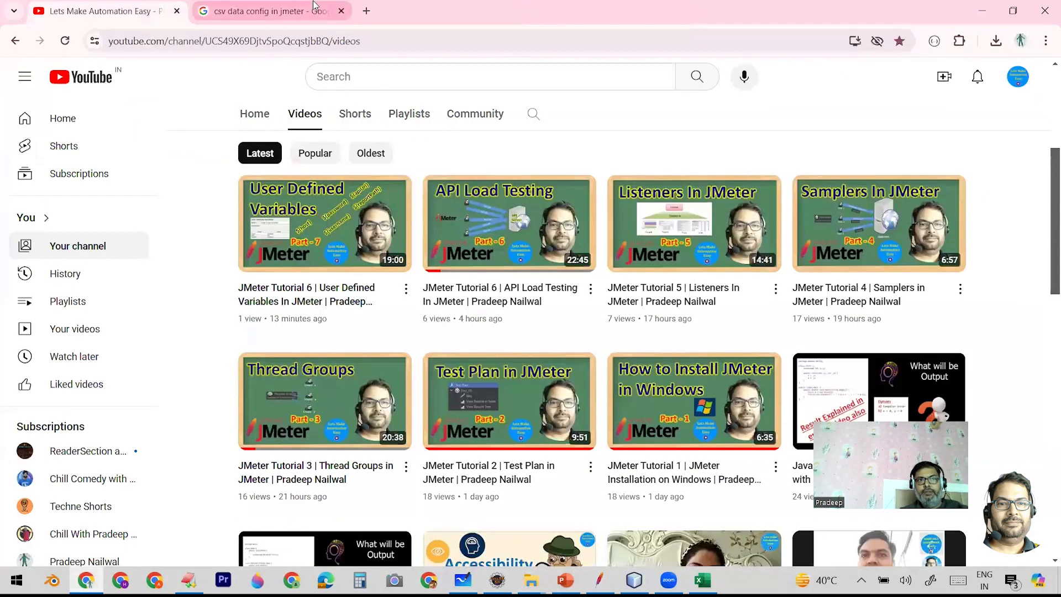
click(367, 11)
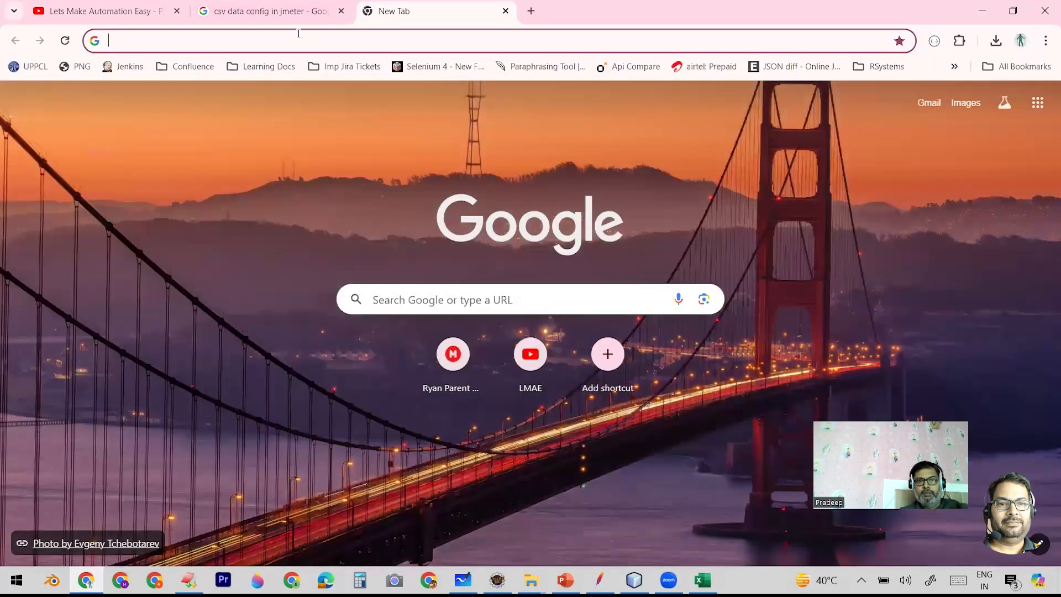
key(ctrl+v)
key(BackSpace)
key(BackSpace)
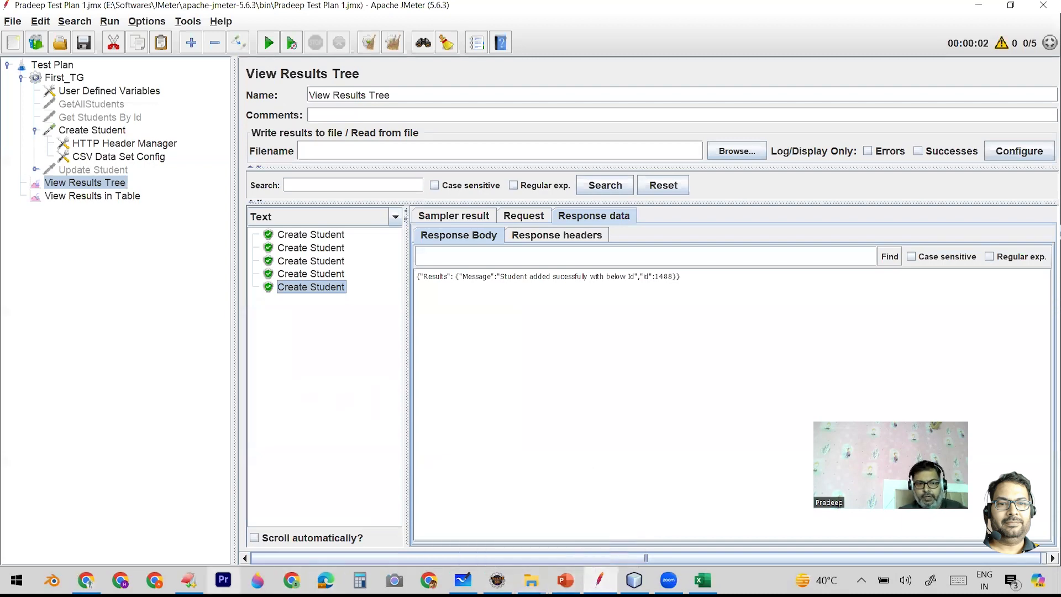
click(85, 580)
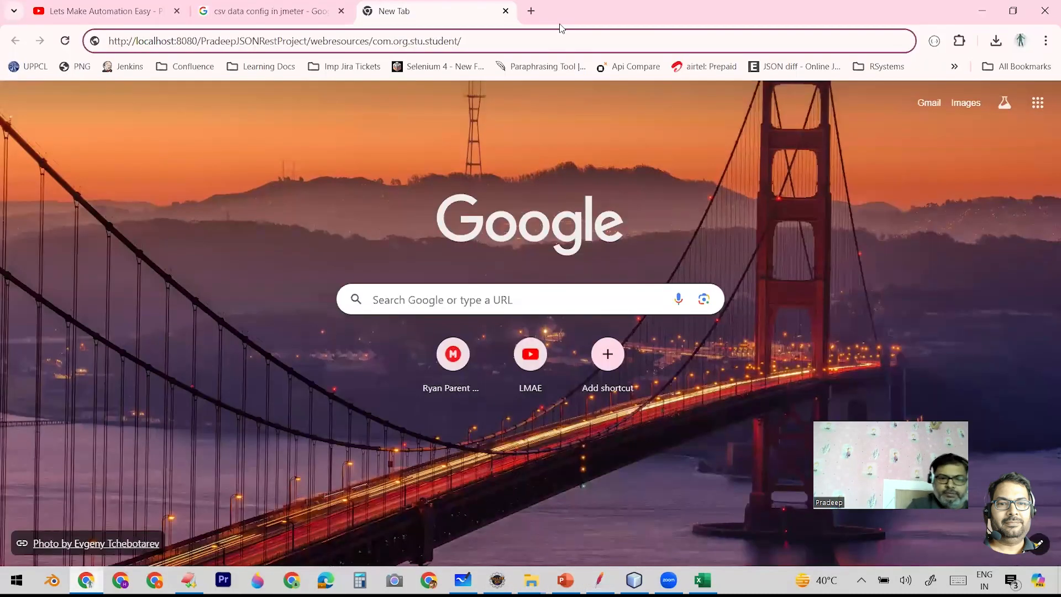
text(1488)
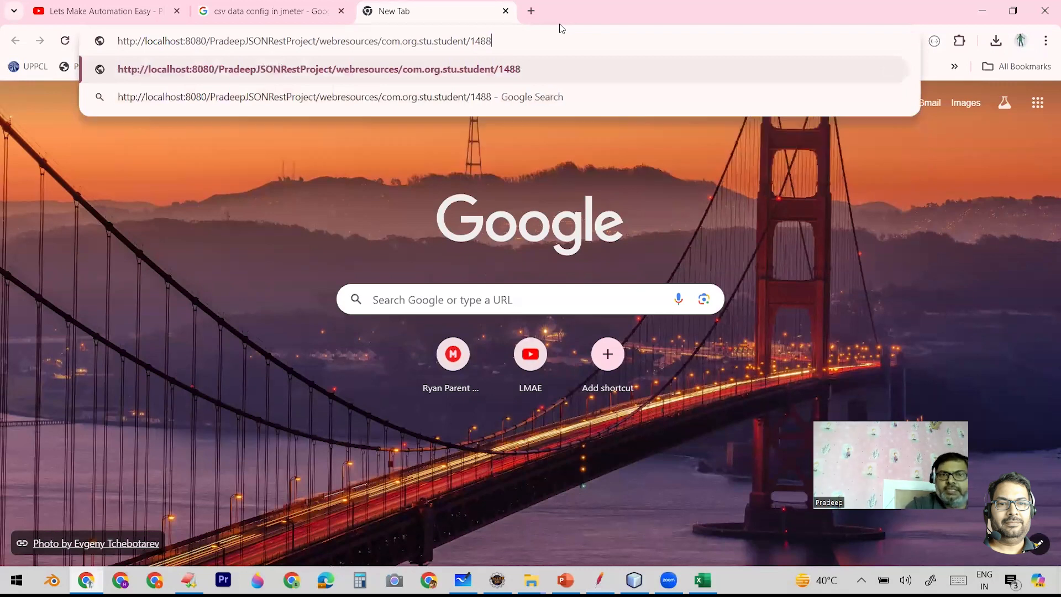
key(Return)
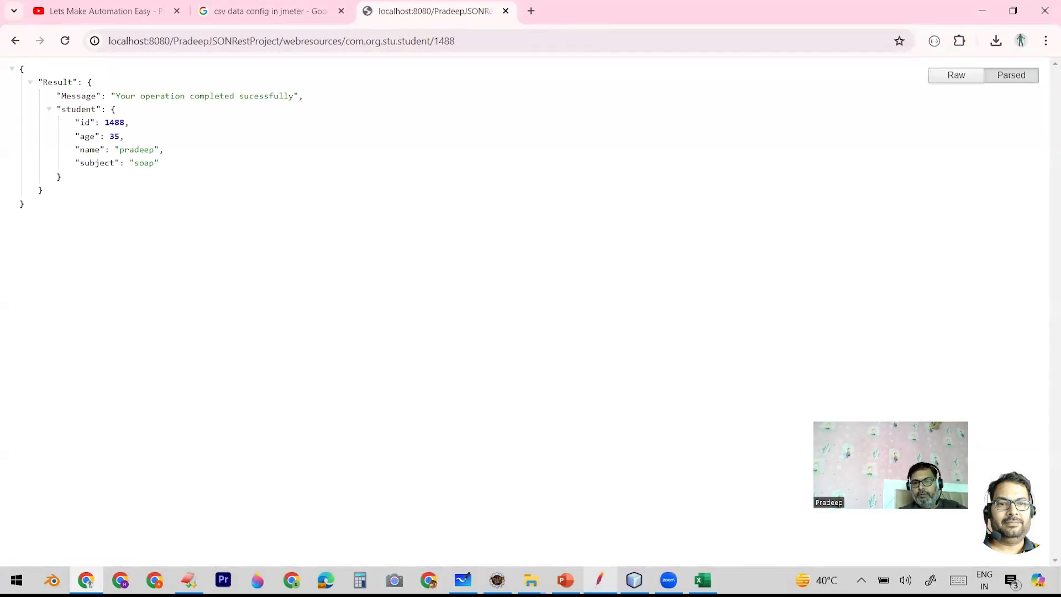
- Switch to JMeter and examine the last Create Student sample's request body and the fourth sample's request and response bodies
click(600, 580)
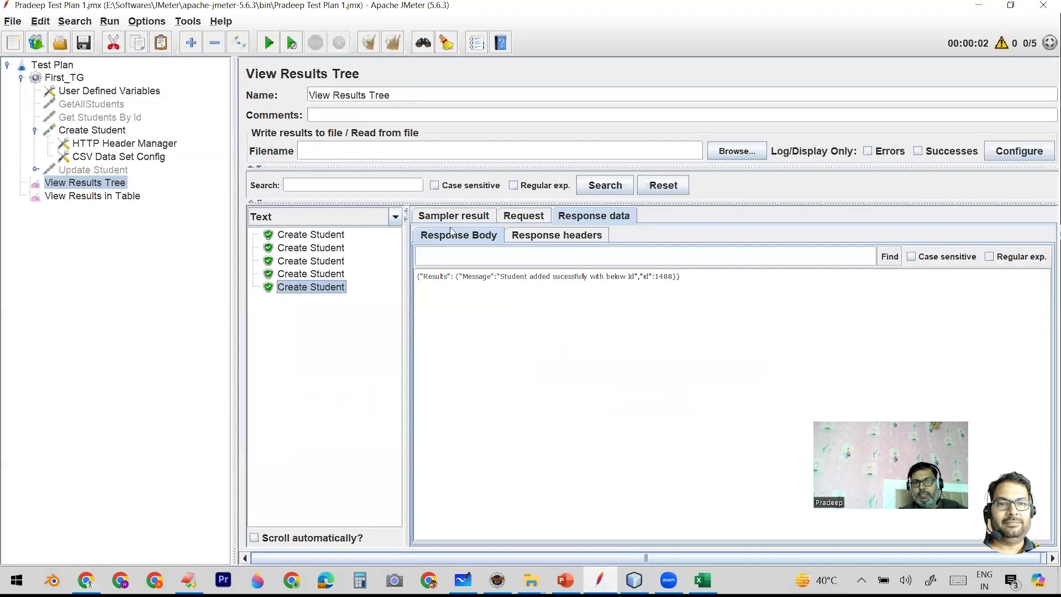
click(519, 219)
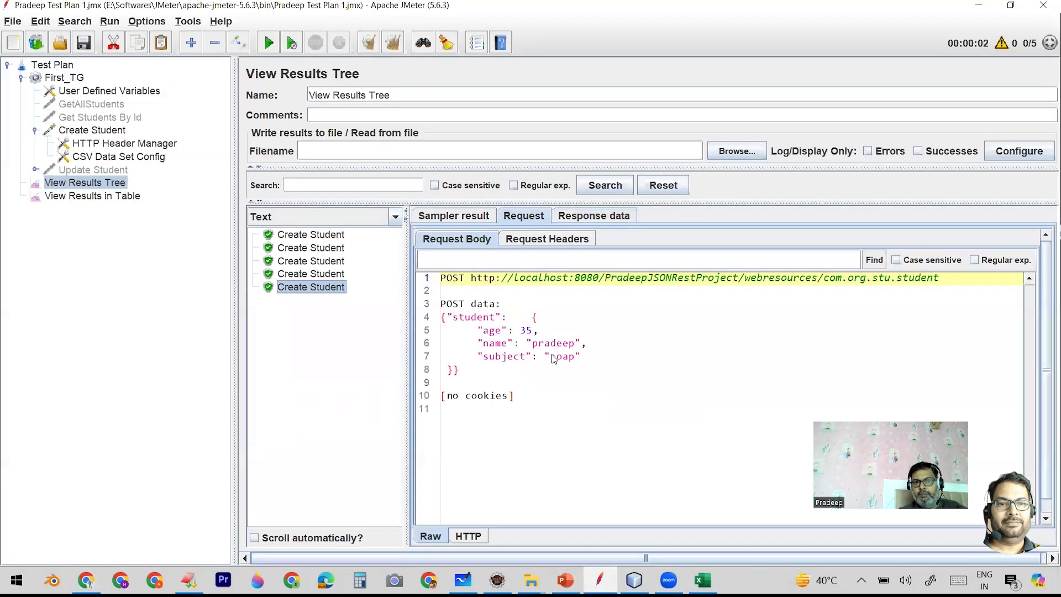
click(322, 277)
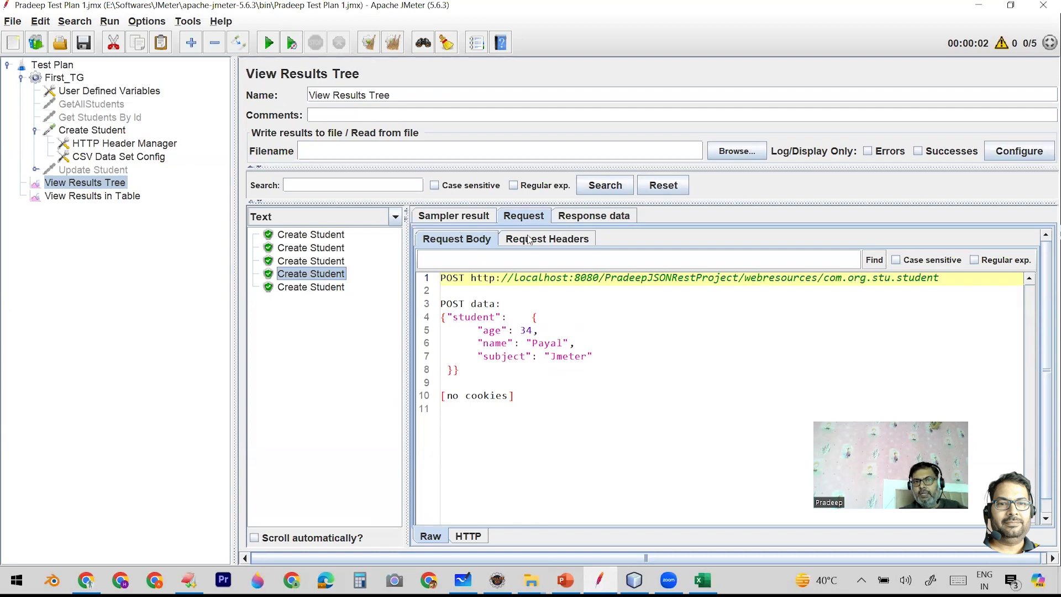
click(596, 219)
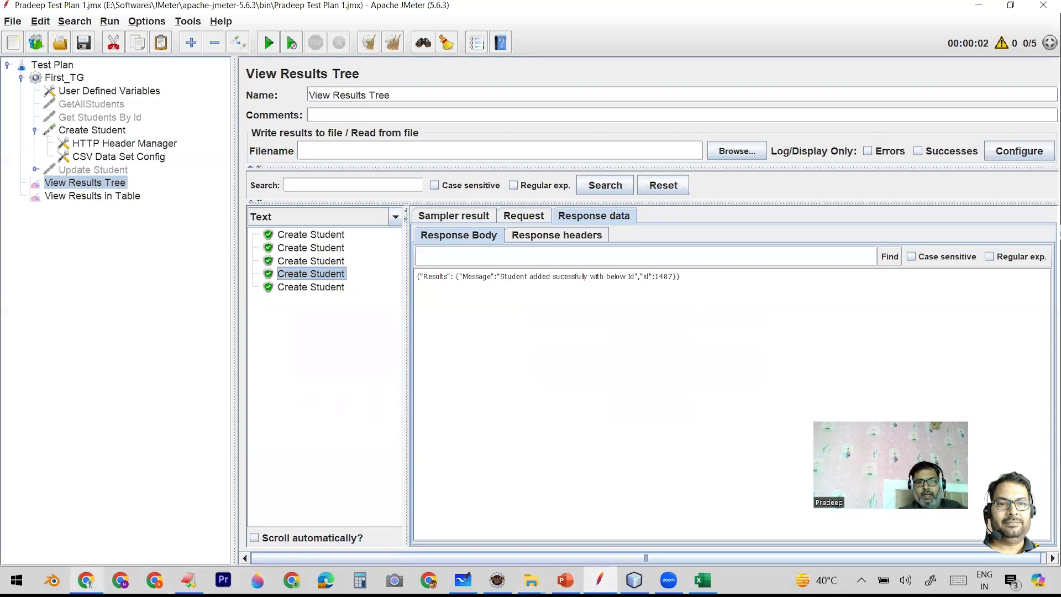
- Switch to Chrome, change the student id in the URL to 1487 and load that record
click(86, 580)
click(452, 39)
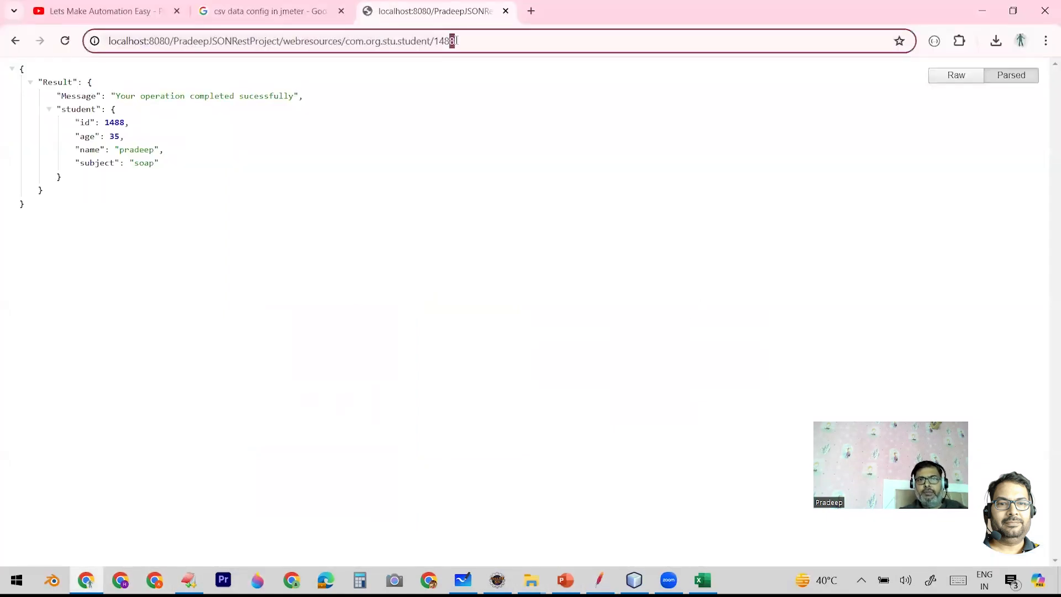
key(BackSpace)
text(7)
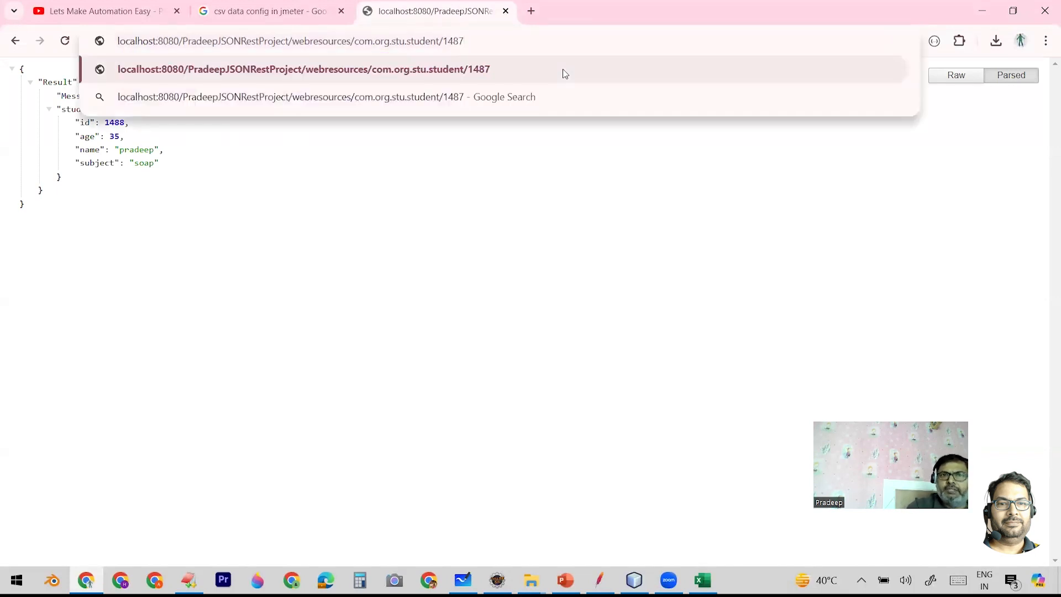
click(565, 73)
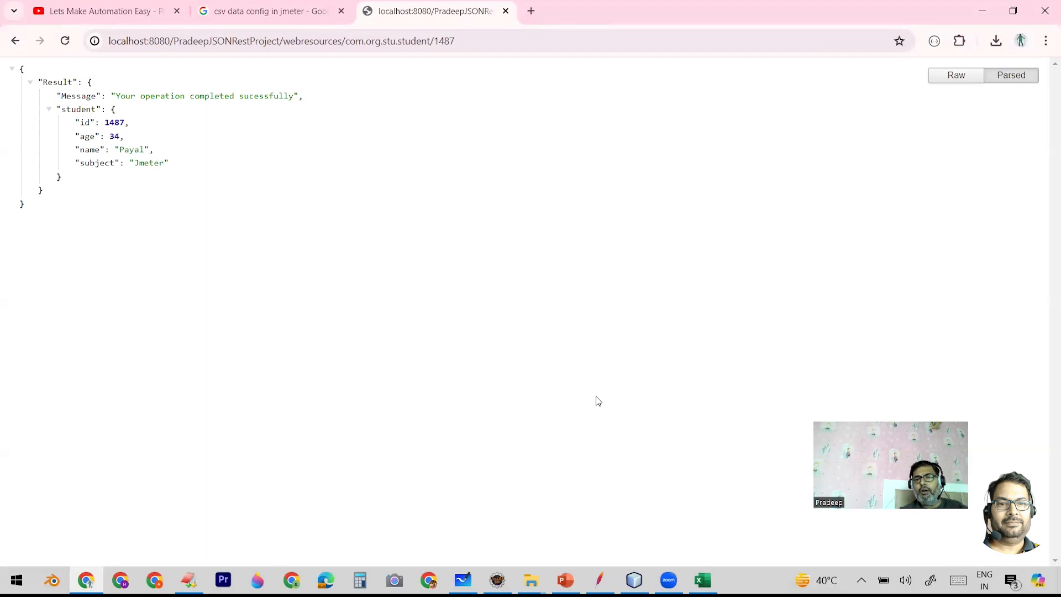
- Switch to JMeter to examine the CSV Data Set Config's variable names, and compare them with the columns of APIDats.csv in Excel
click(599, 579)
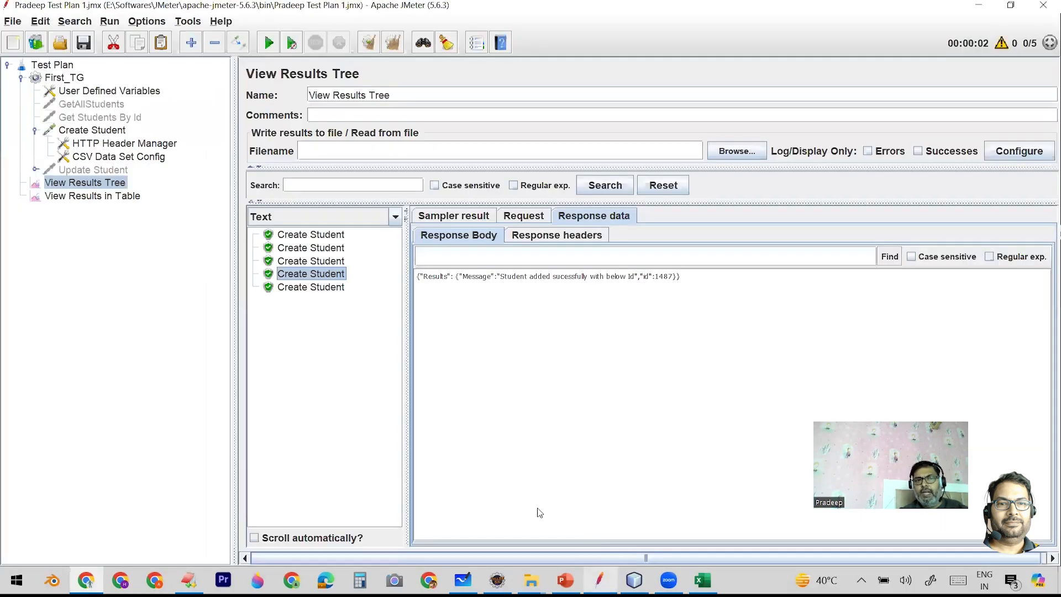
click(118, 159)
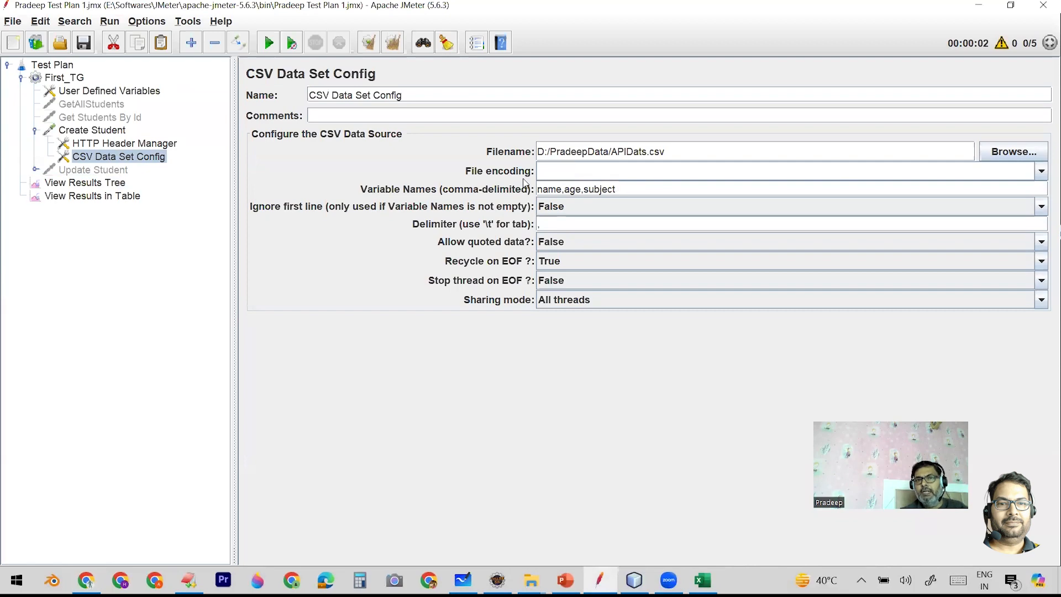
drag(618, 189, 547, 189)
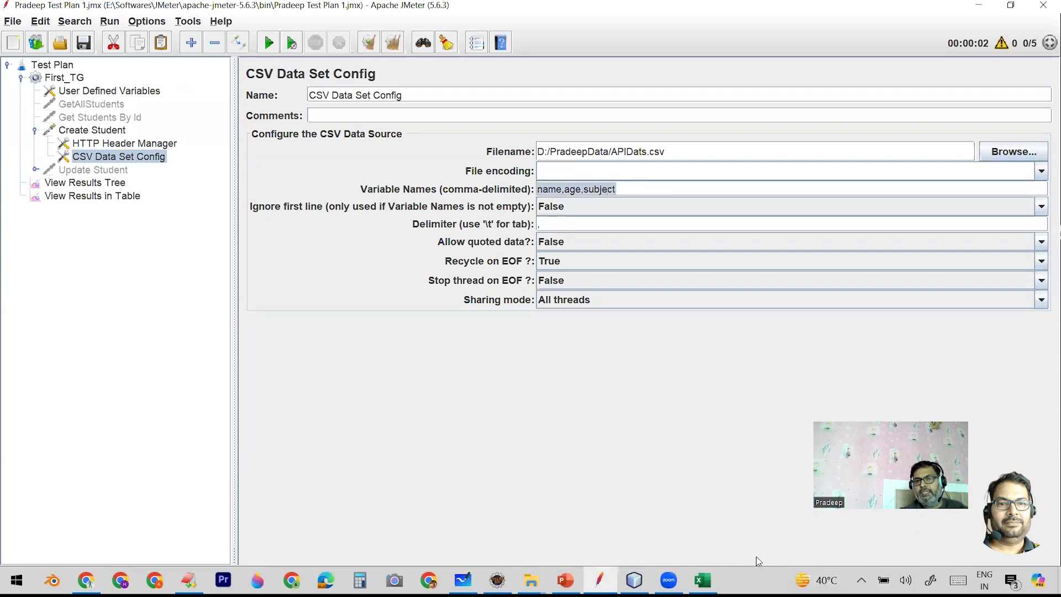
click(702, 580)
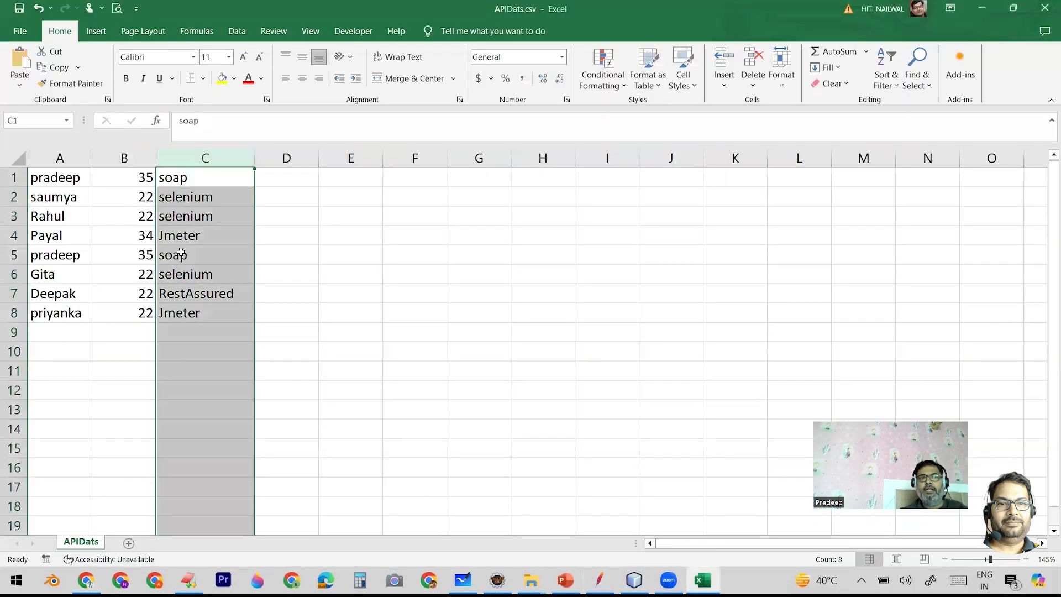
click(438, 248)
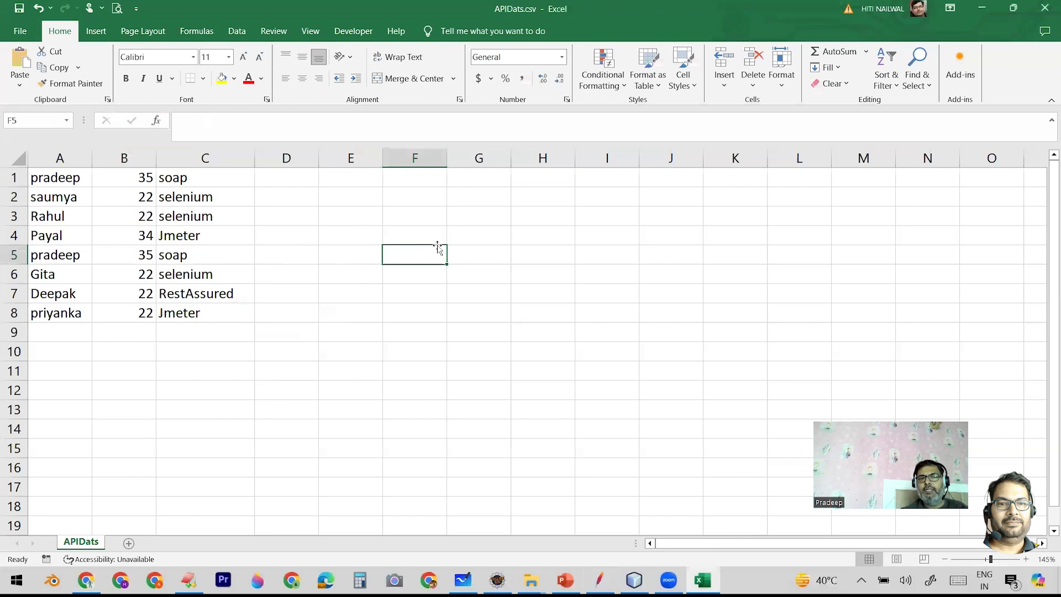
- Insert an empty row above the first student record in APIDats.csv
click(15, 177)
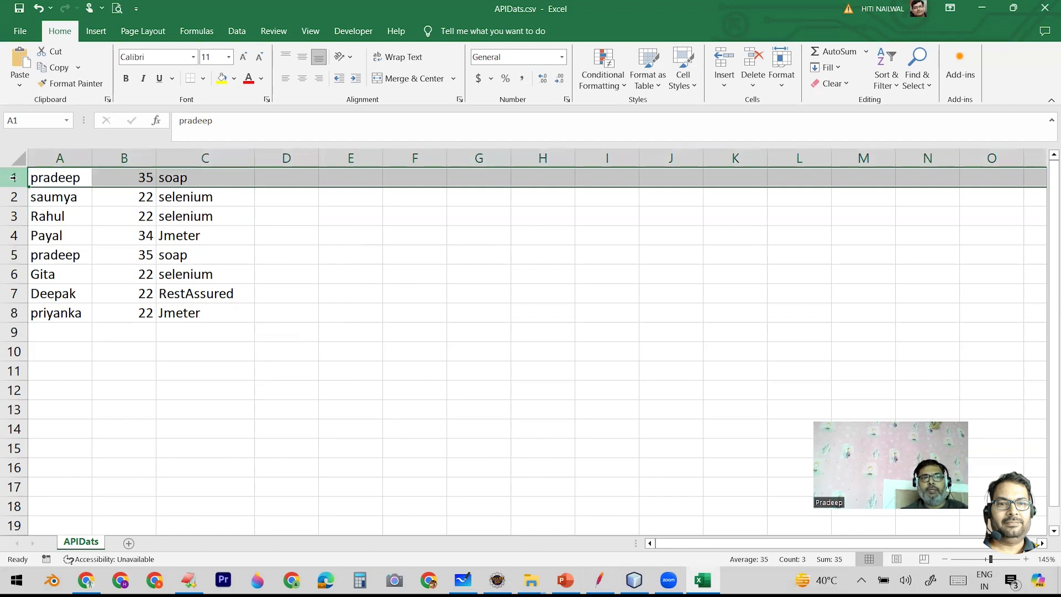
right_click(14, 178)
click(71, 299)
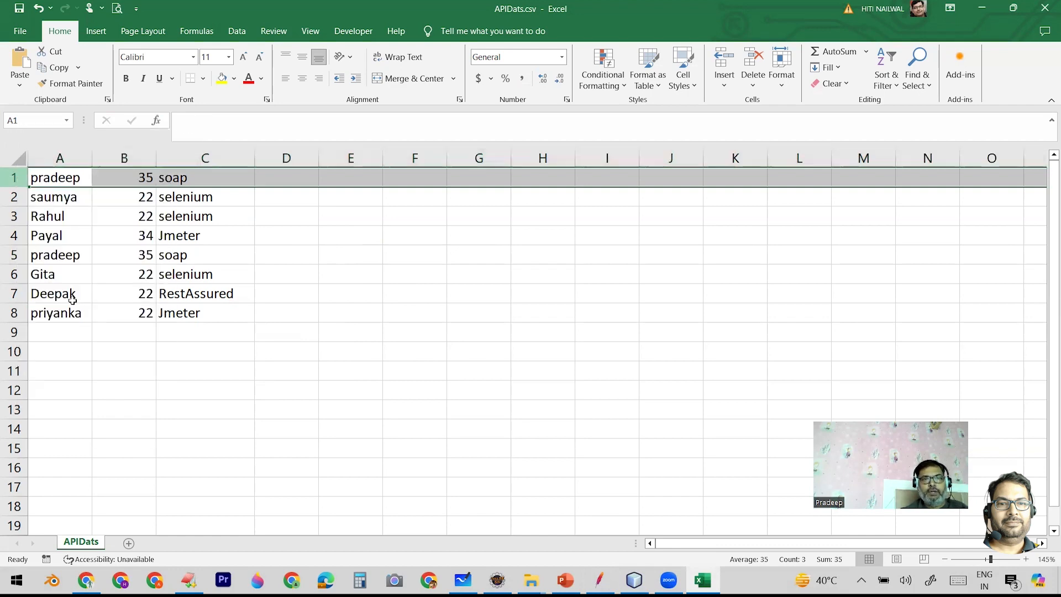
- Enter the headers Name, Age and Subject in A1:C1 and save the file, keeping the CSV format
click(52, 175)
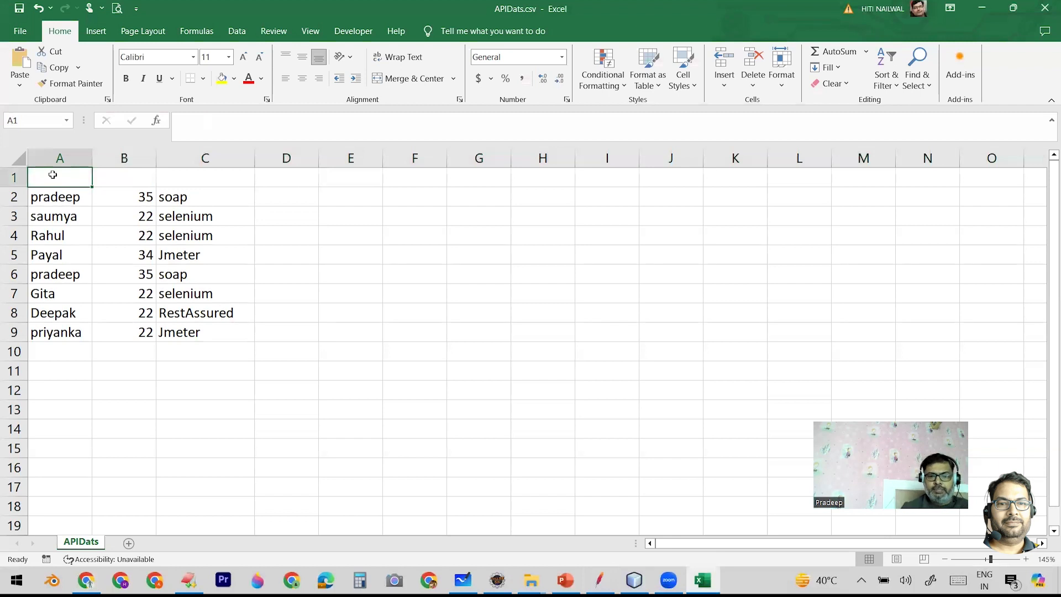
text(Name)
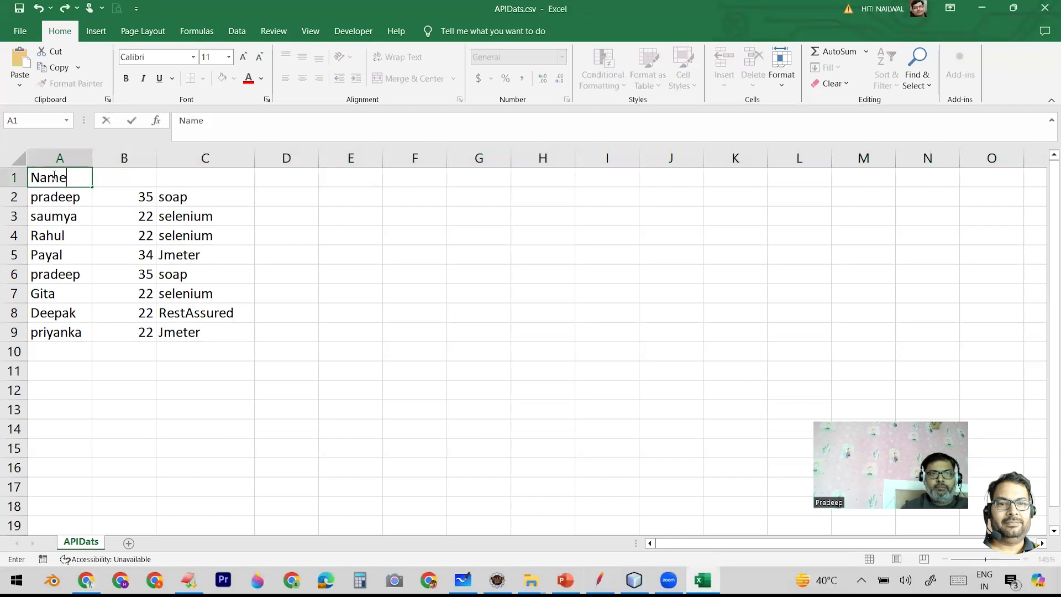
click(126, 183)
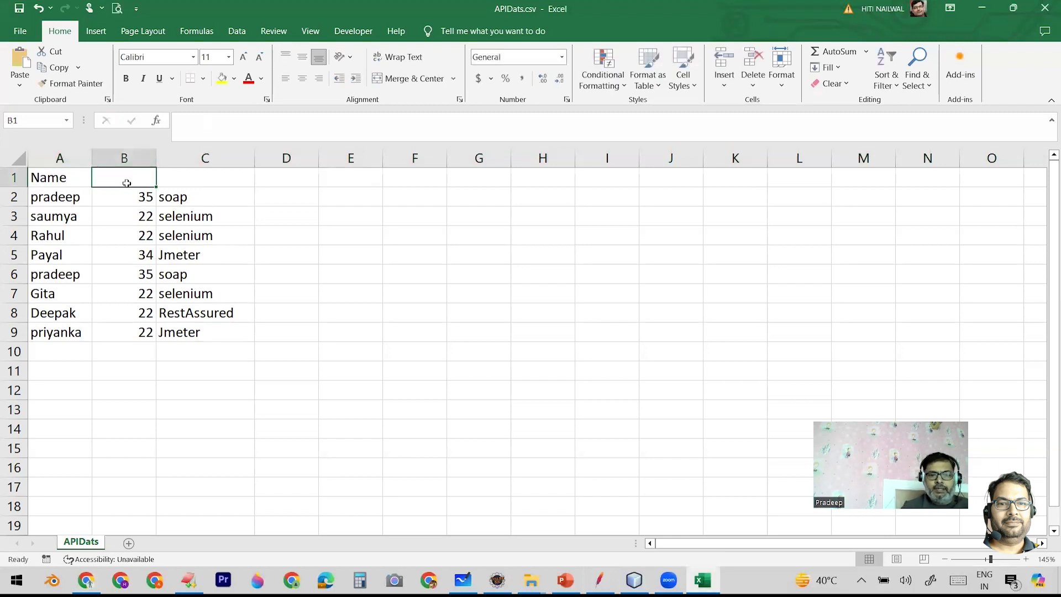
text(Age)
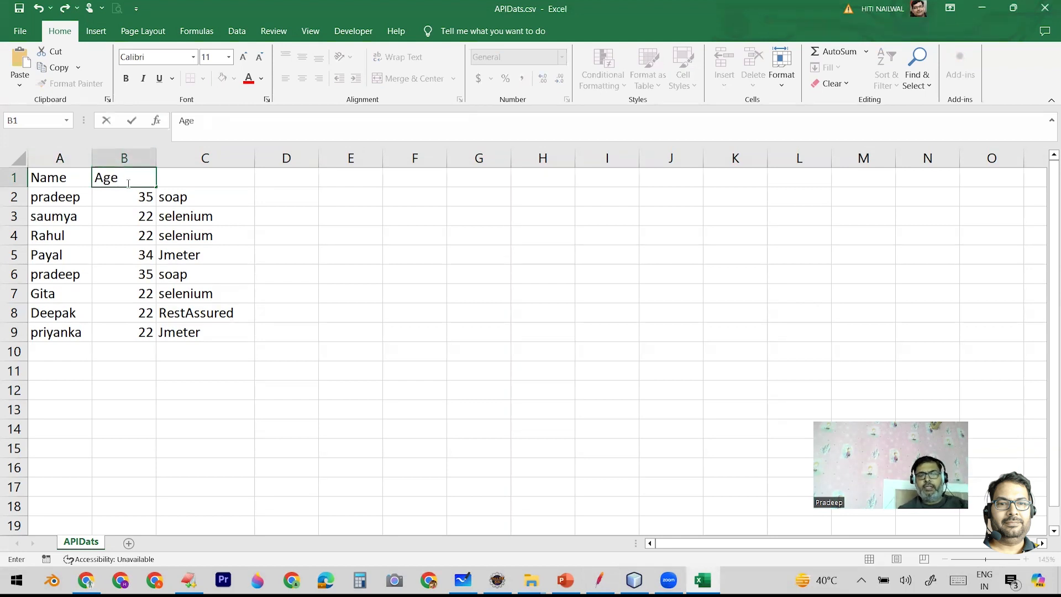
click(196, 178)
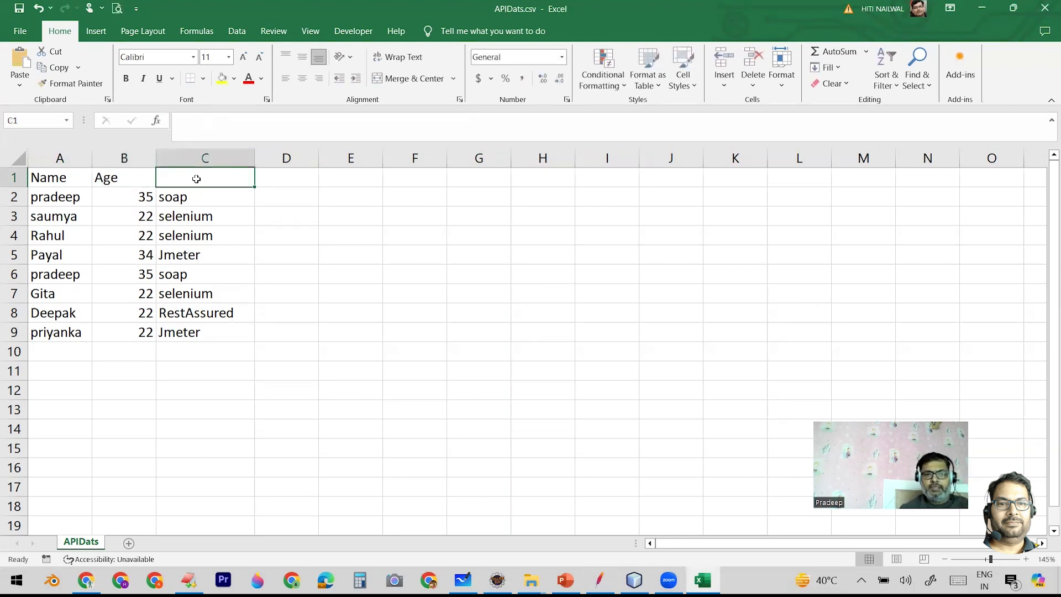
text(Subj)
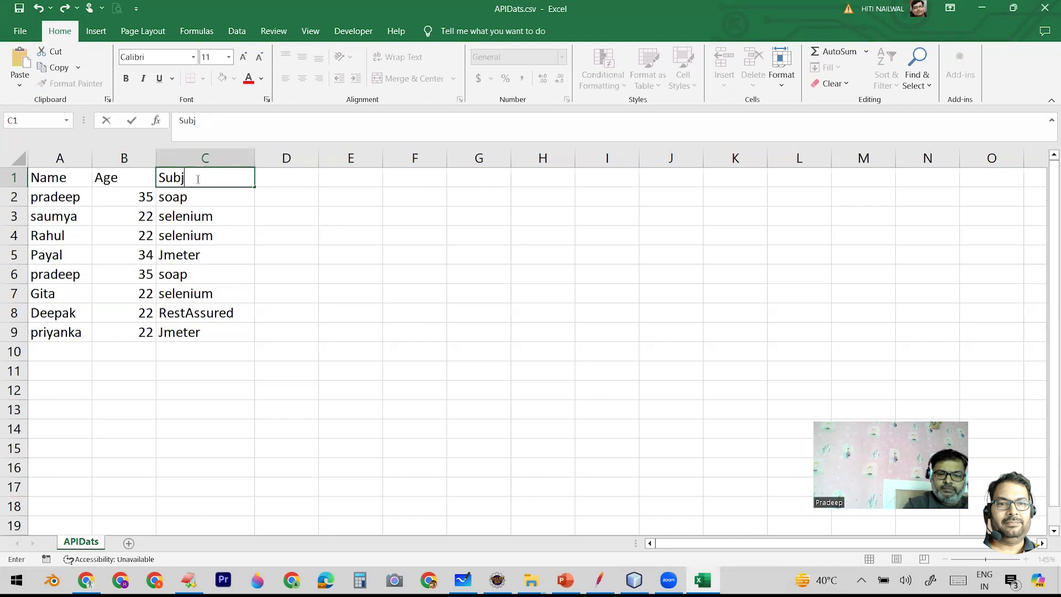
text(ect)
click(228, 217)
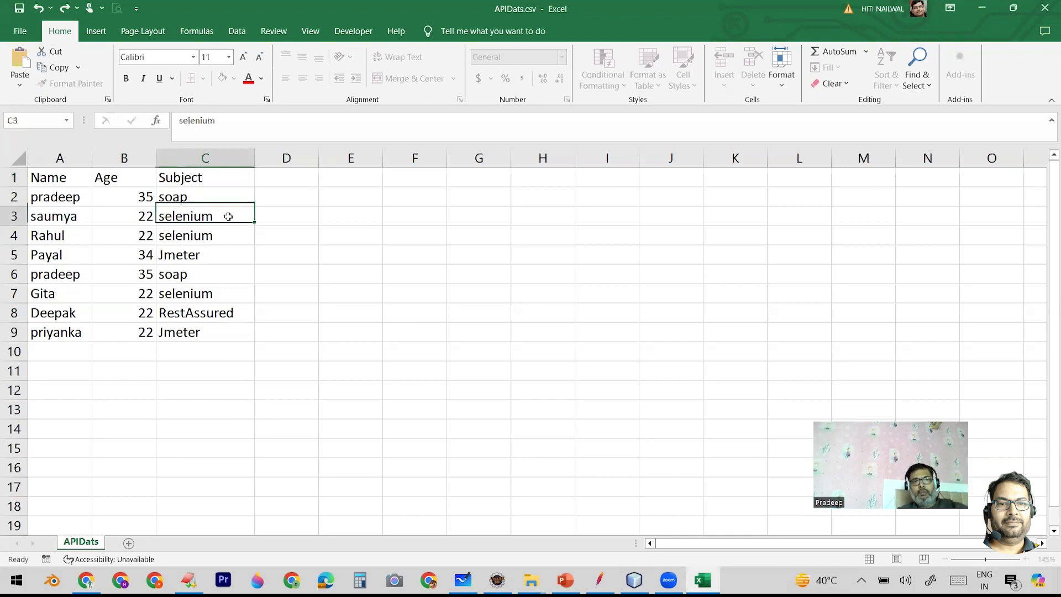
key(ctrl+s)
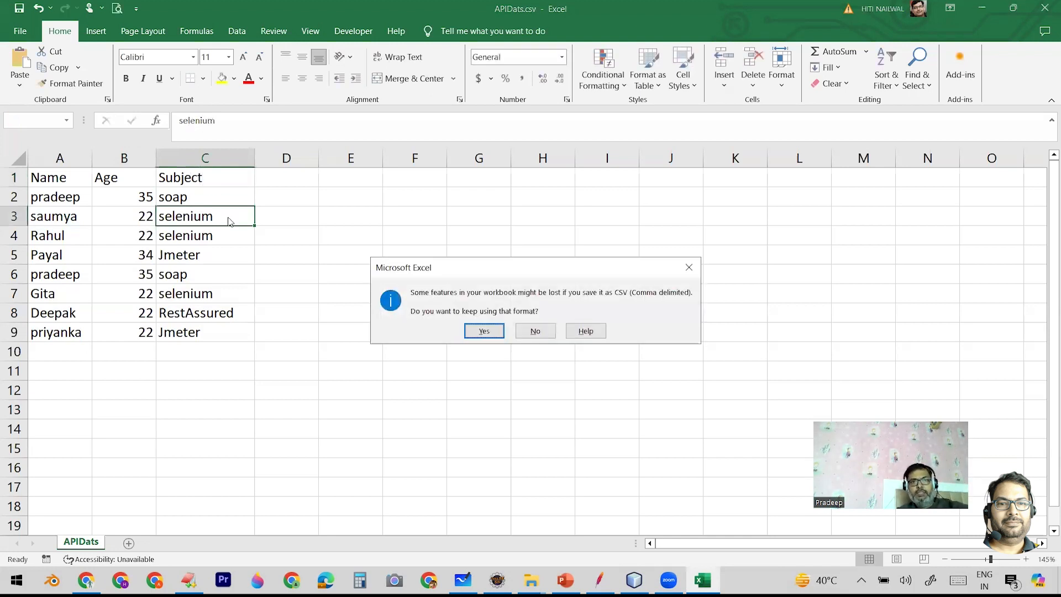
click(478, 329)
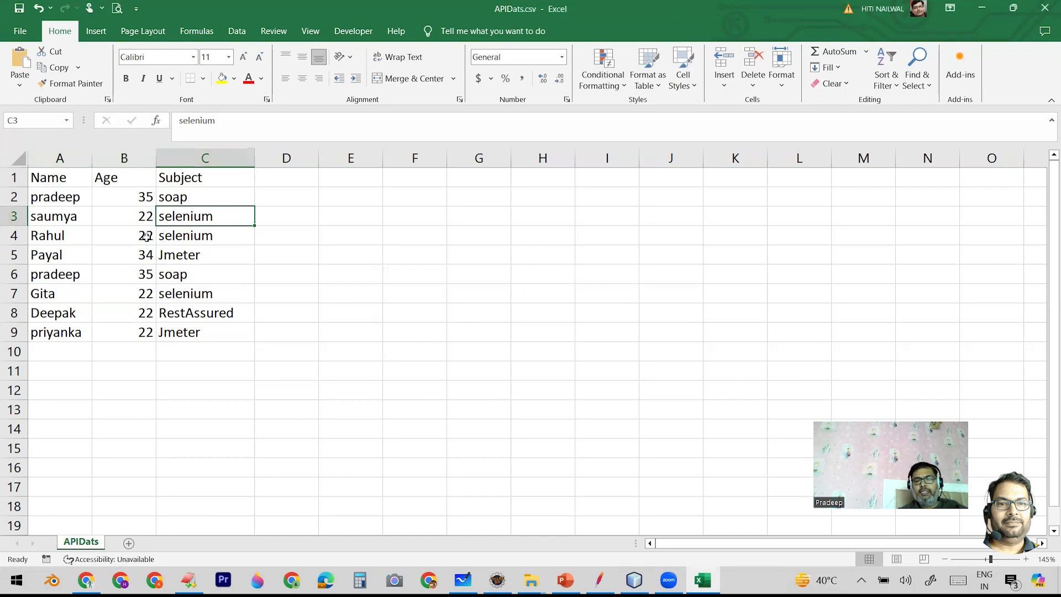
- Compare JMeter's CSV Data Set Config with the header row of APIDats.csv in Excel, and return to JMeter
click(598, 580)
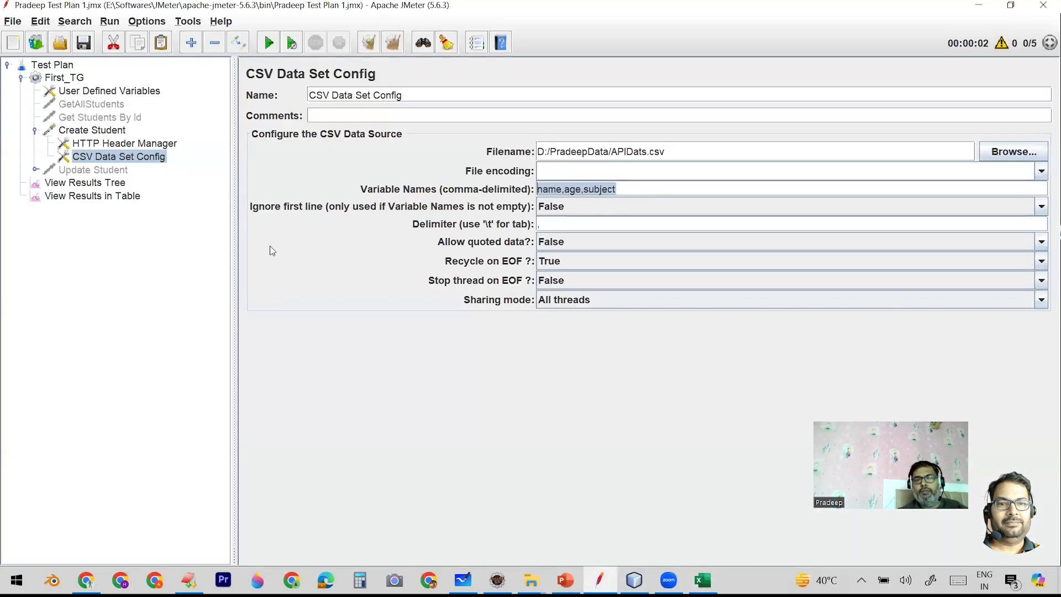
click(702, 580)
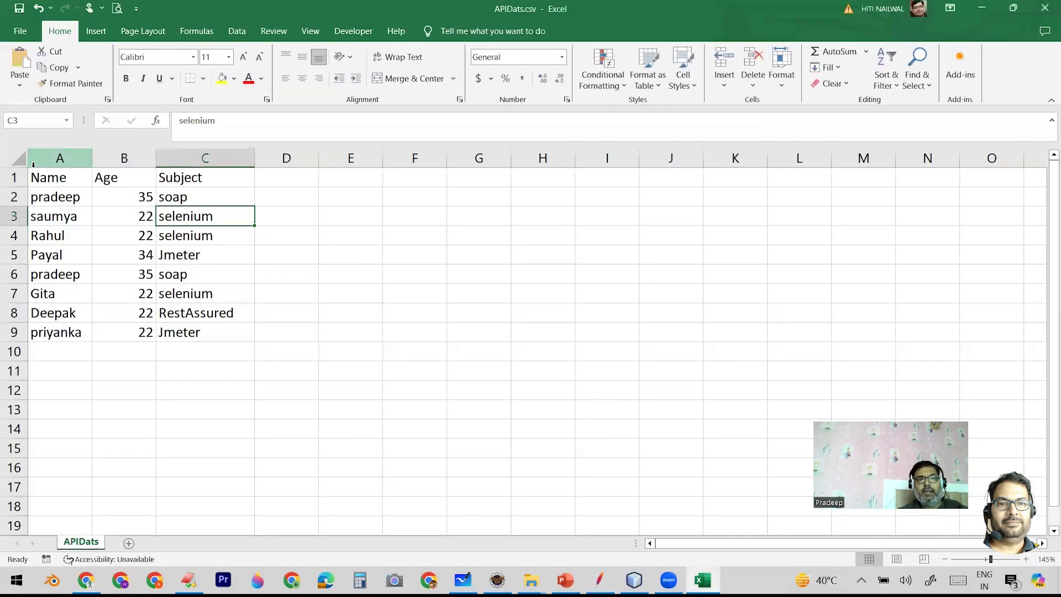
click(12, 177)
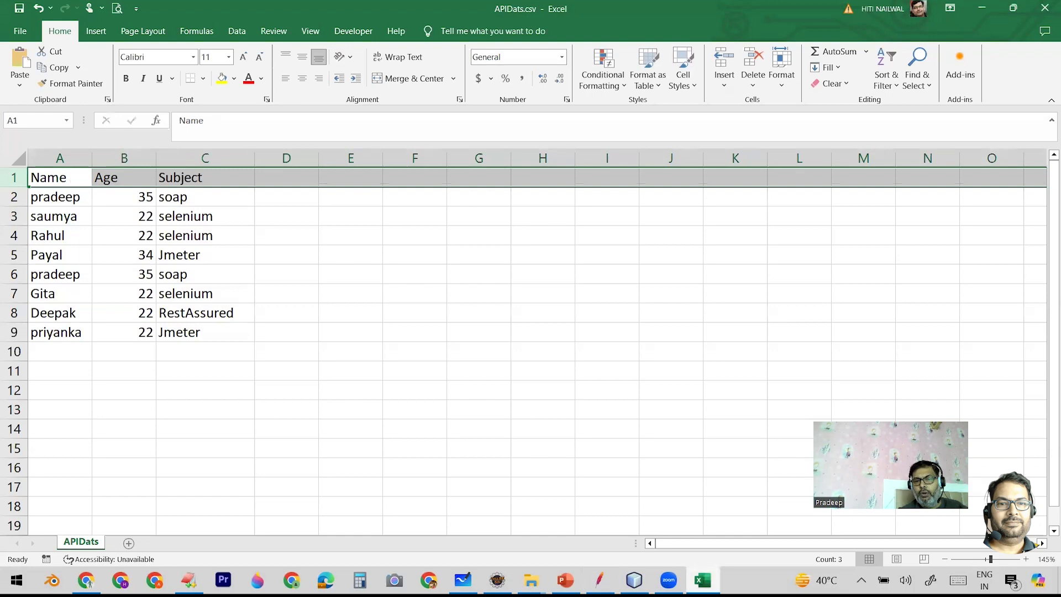
click(600, 580)
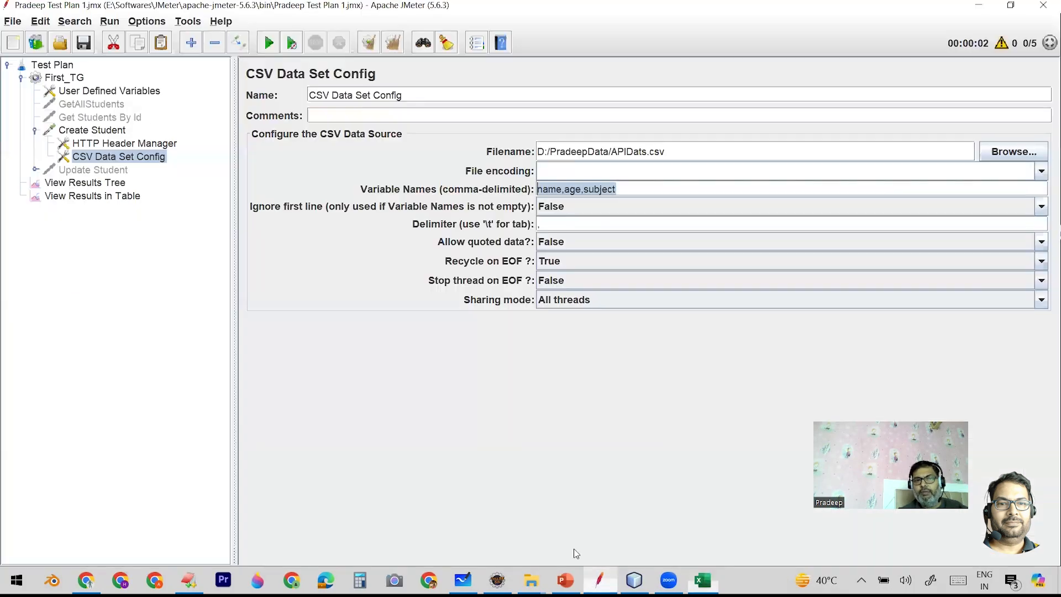
- Clear all previous results and run the test plan with the results tree open
click(90, 197)
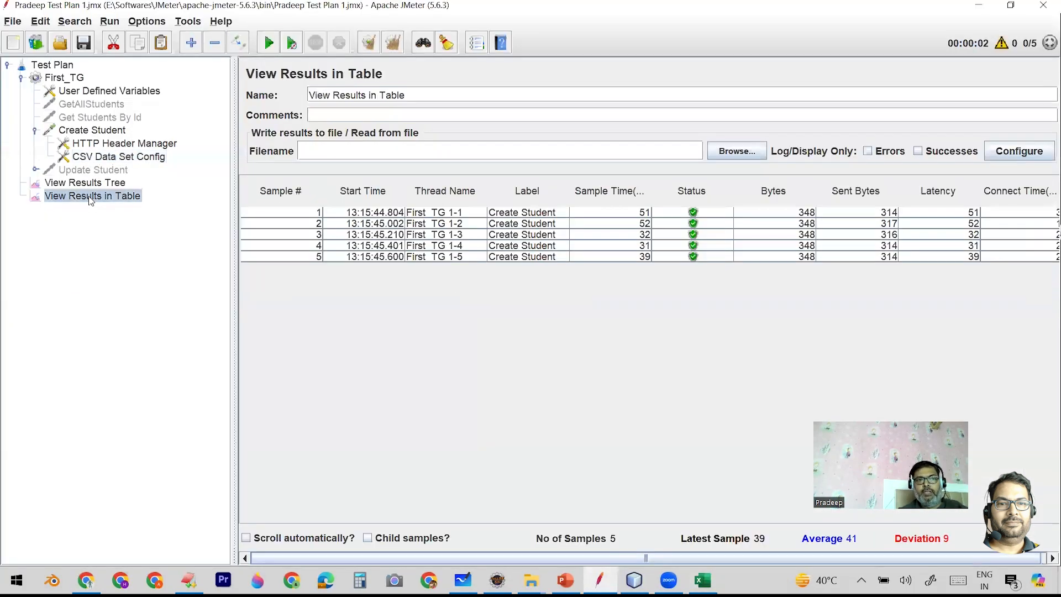
click(102, 185)
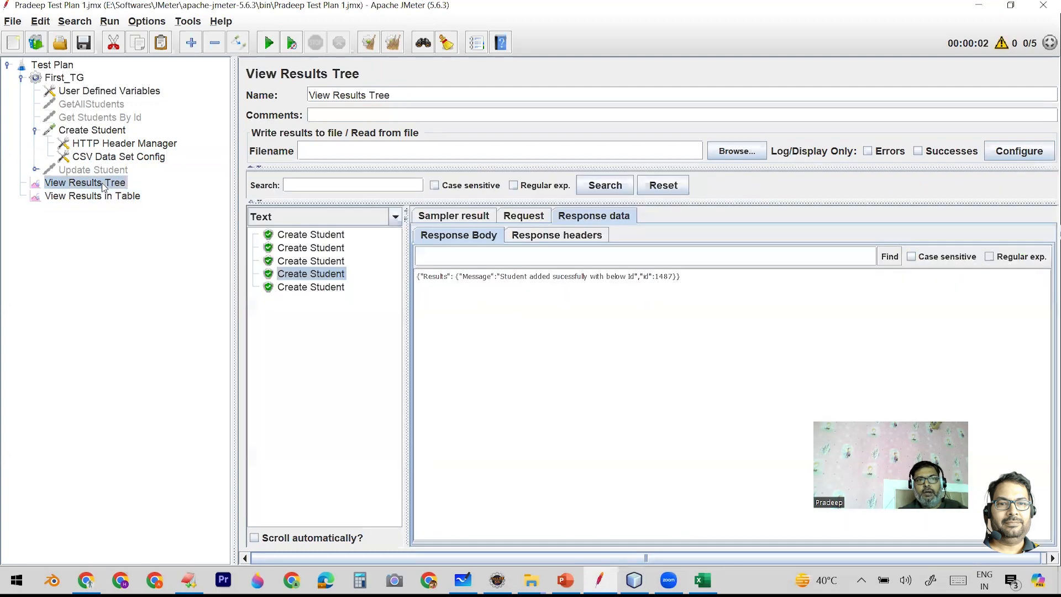
click(393, 43)
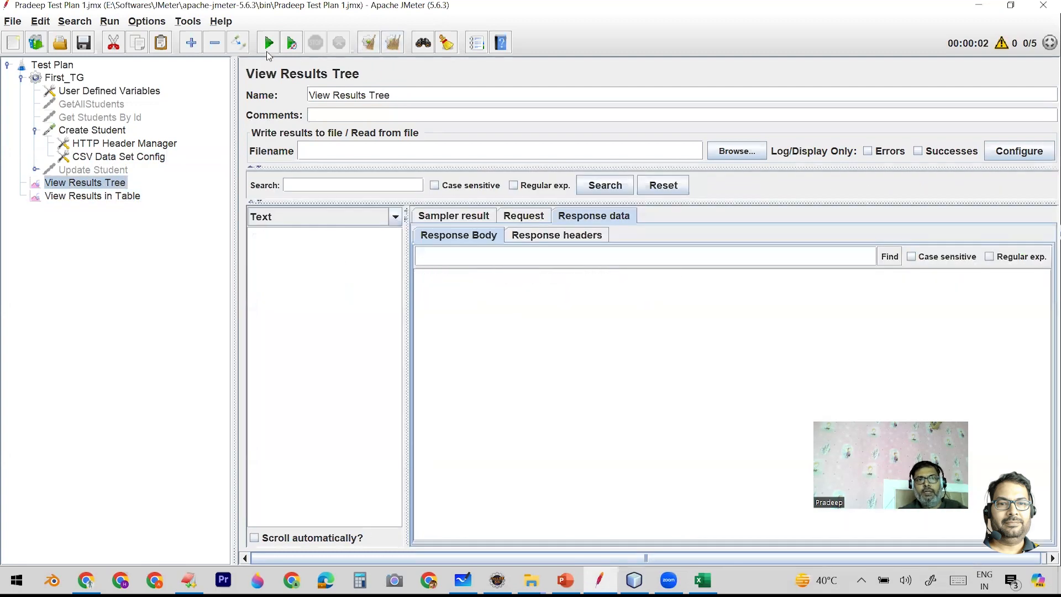
click(269, 44)
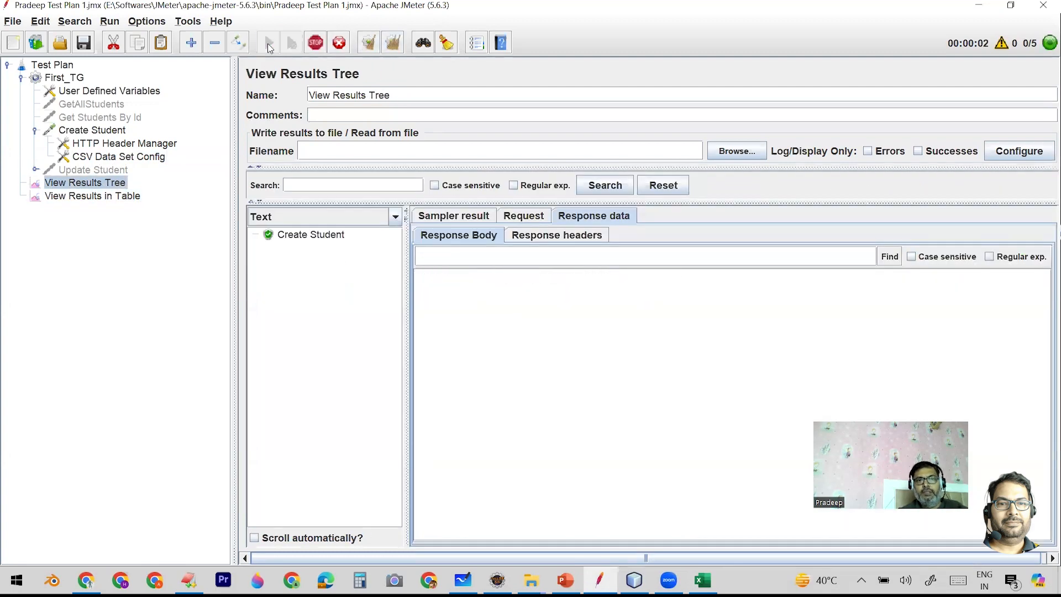
- Examine the response bodies of the first two Create Student samples in the results tree
click(305, 237)
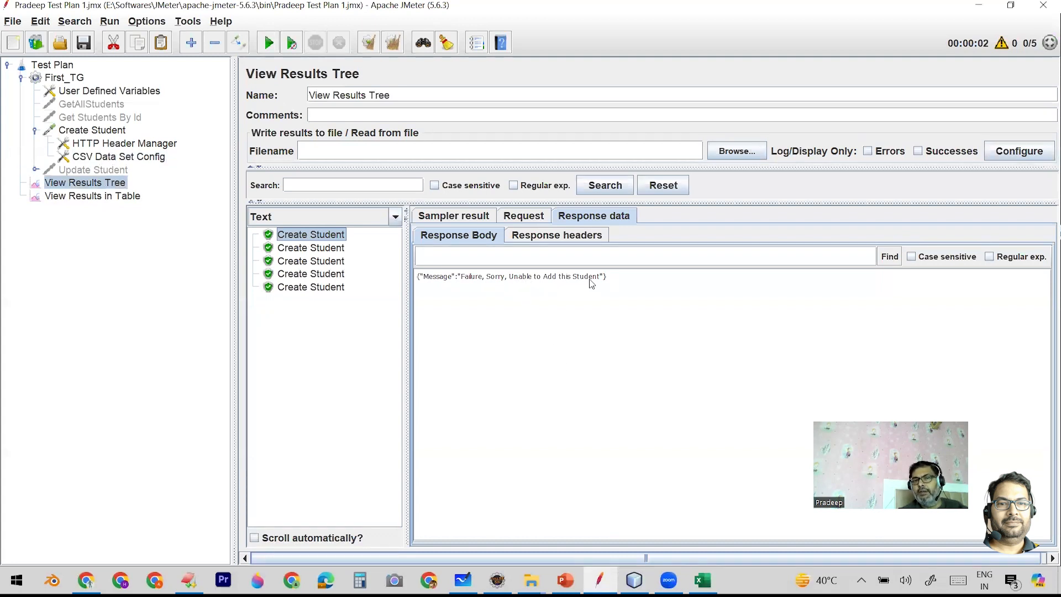
click(323, 250)
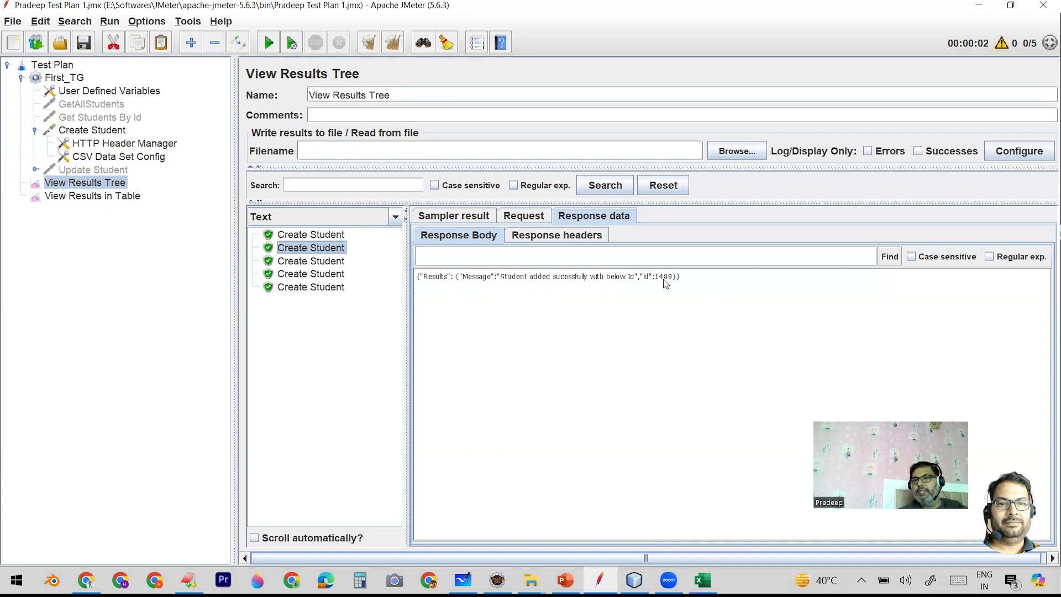
click(325, 237)
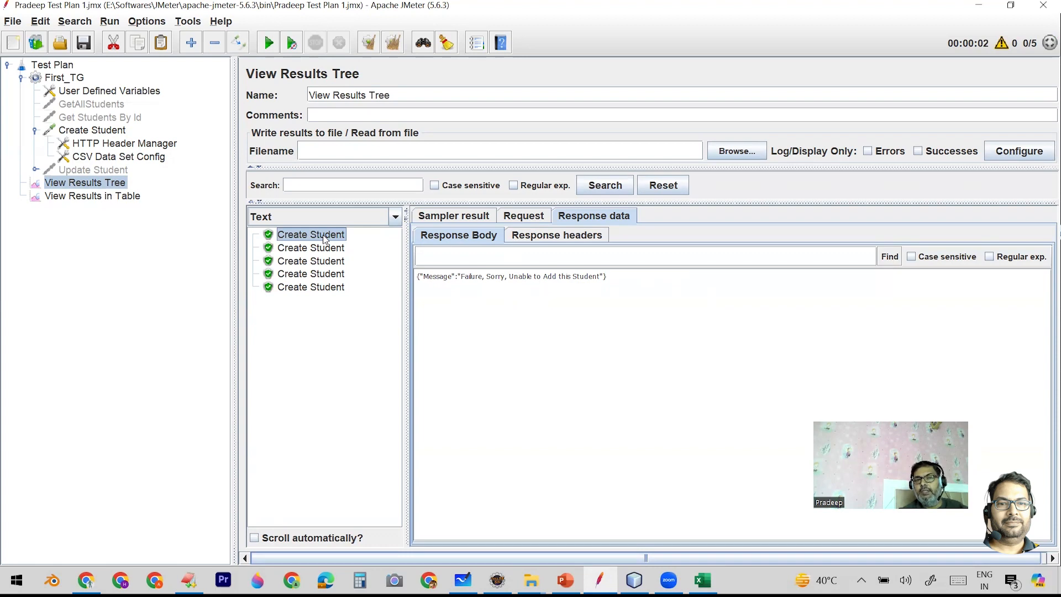
- Switch to Excel and compare the Name, Age and Subject headers with the first student record in APIDats.csv
key(alt+Tab)
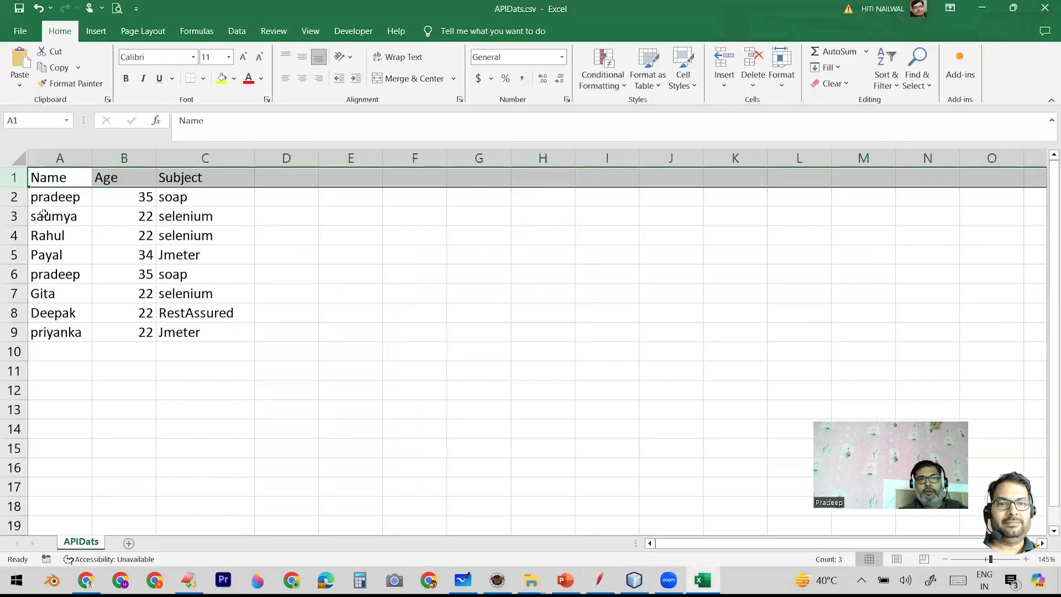
click(54, 200)
click(53, 175)
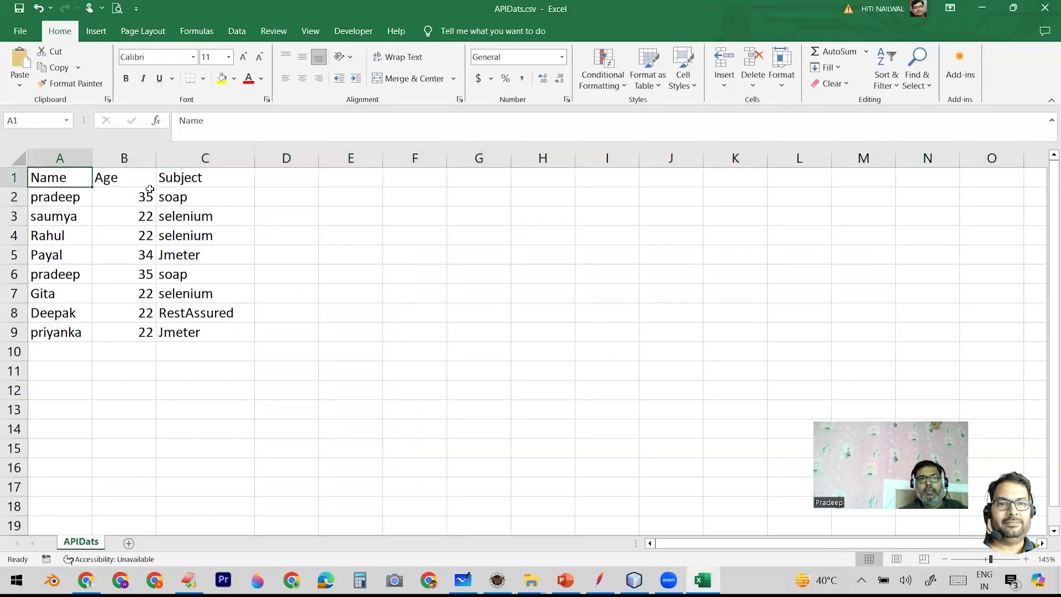
click(183, 174)
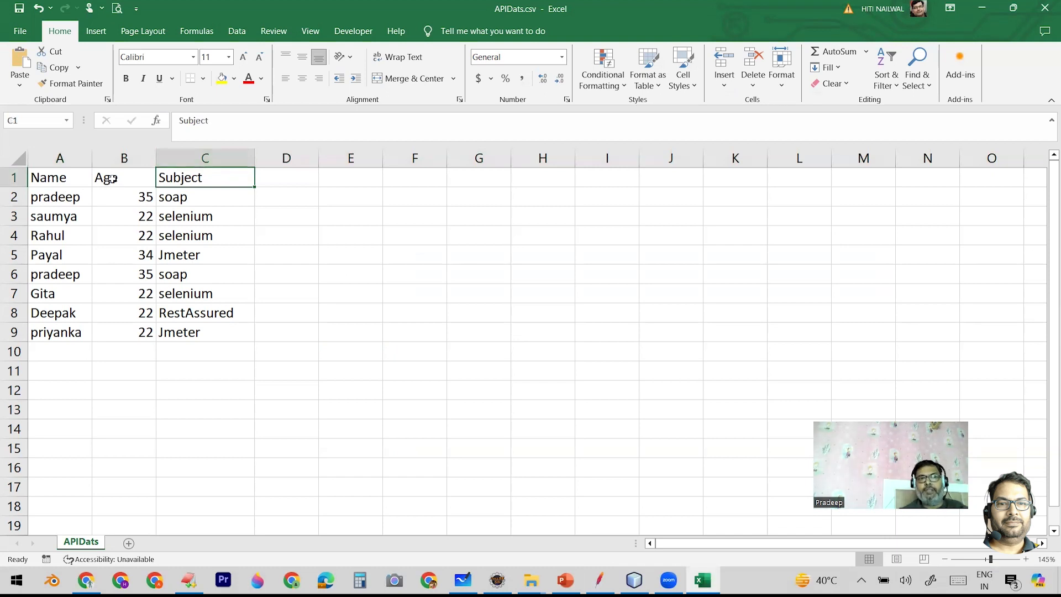
click(108, 176)
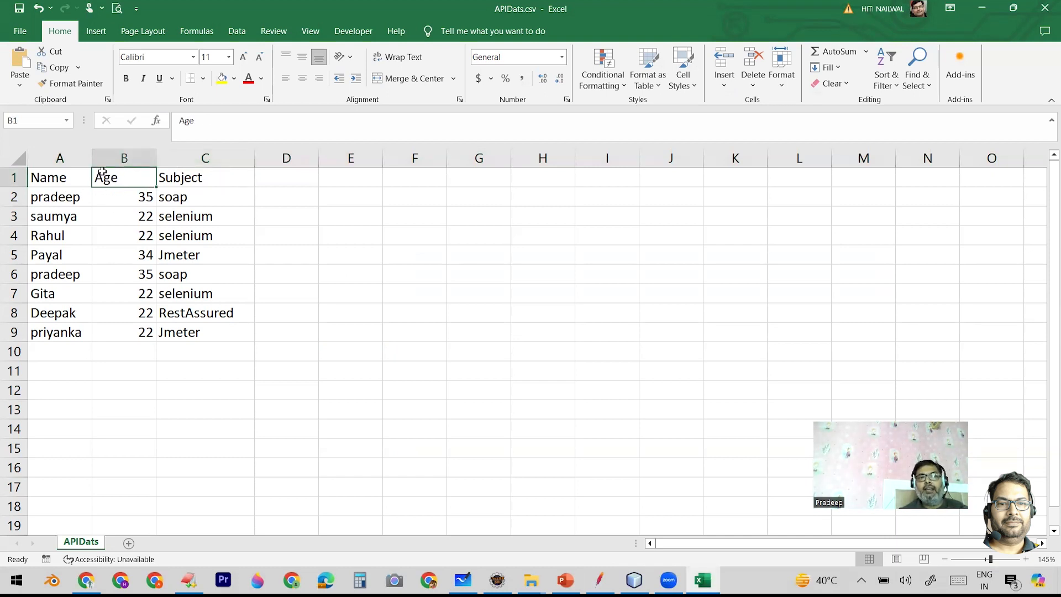
click(116, 194)
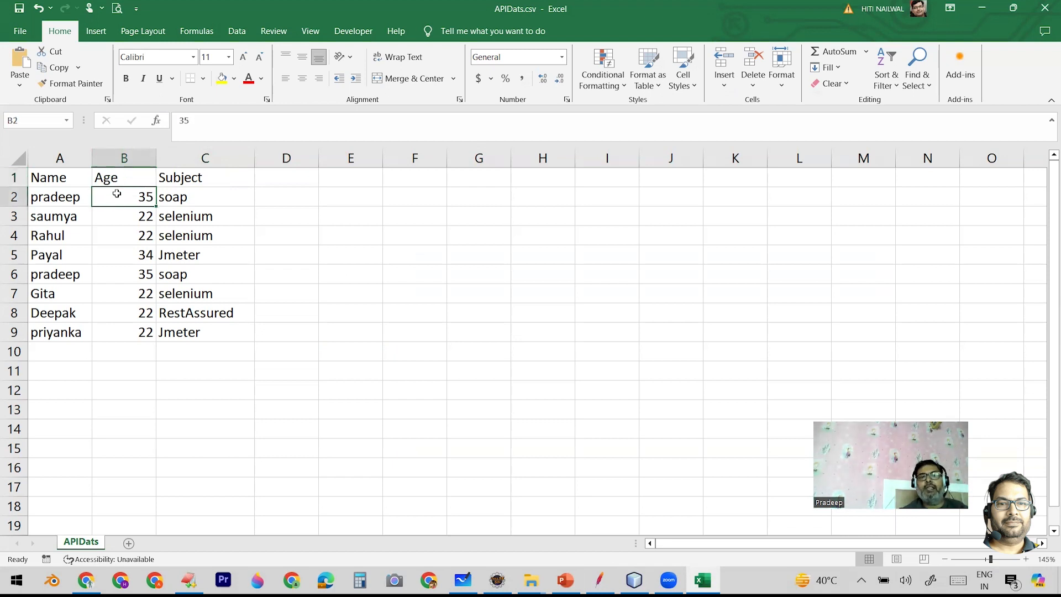
click(105, 176)
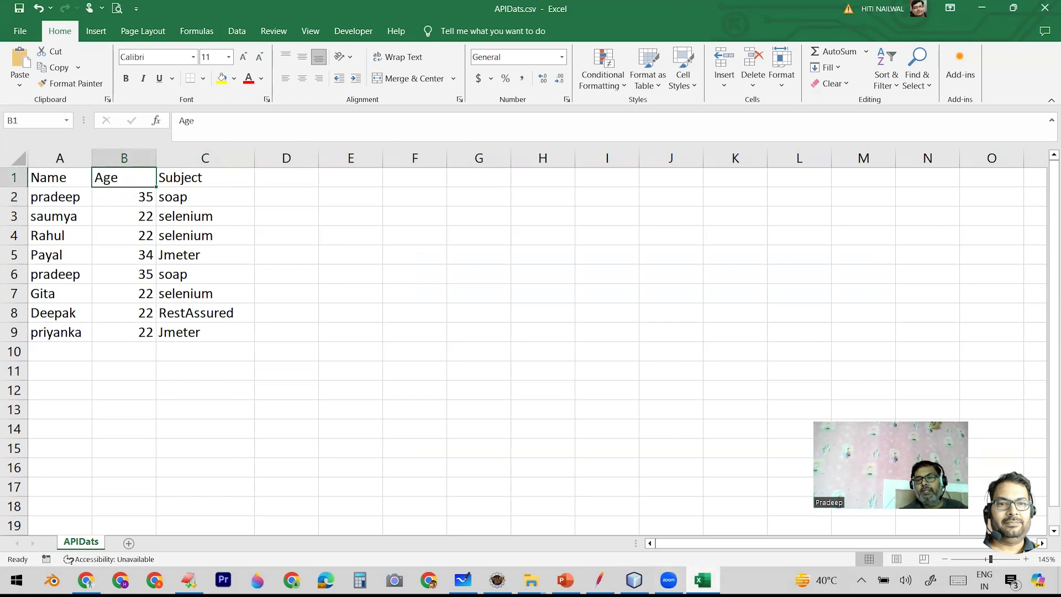
- Switch to JMeter, set Ignore first line to True in the CSV Data Set Config, and save the test plan
mouse_move(599, 580)
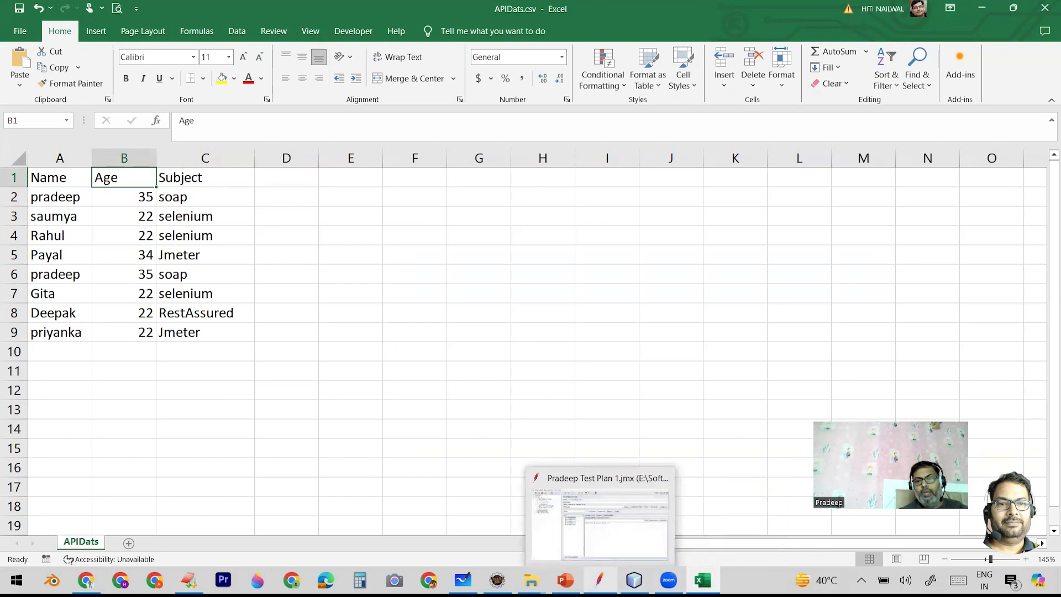
click(599, 580)
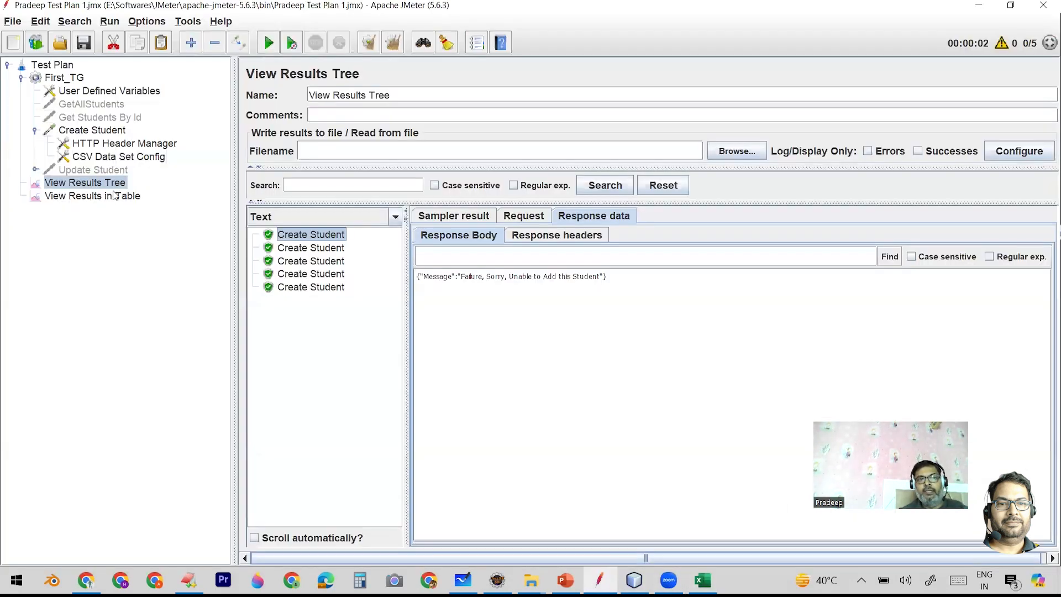
click(132, 158)
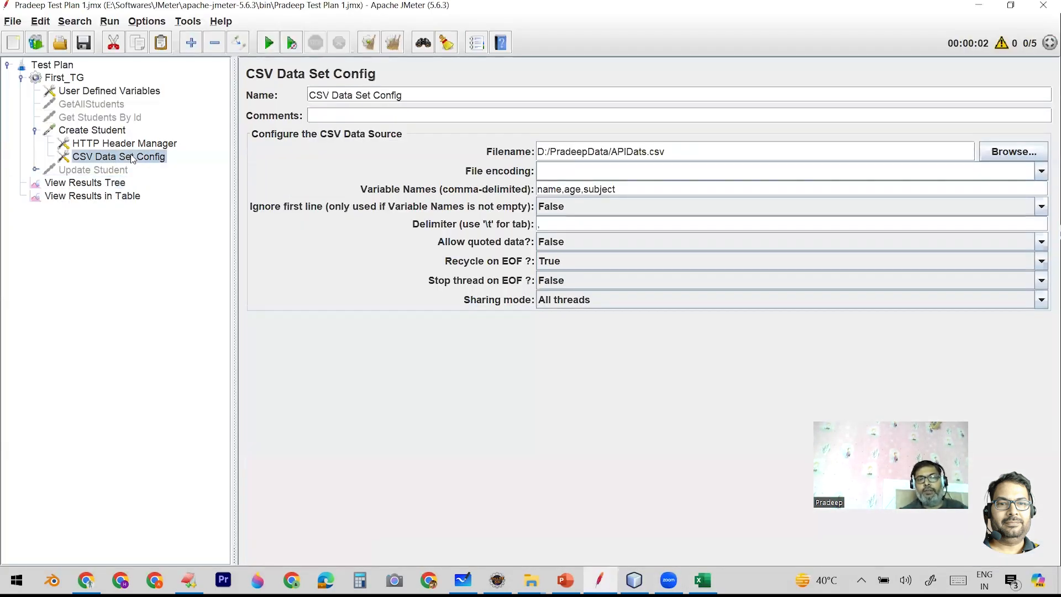
key(alt+Tab)
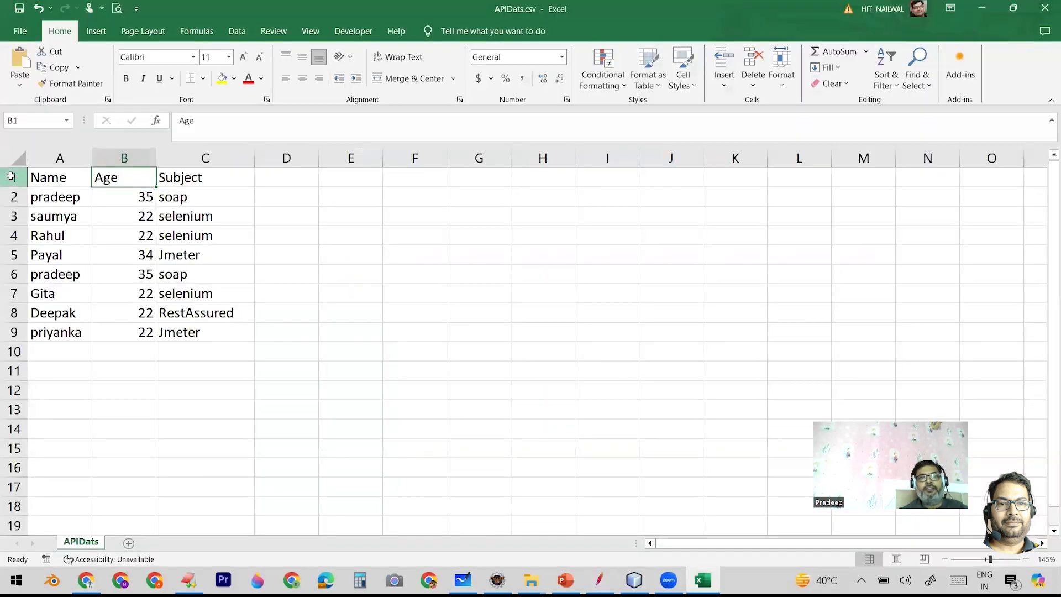
click(10, 177)
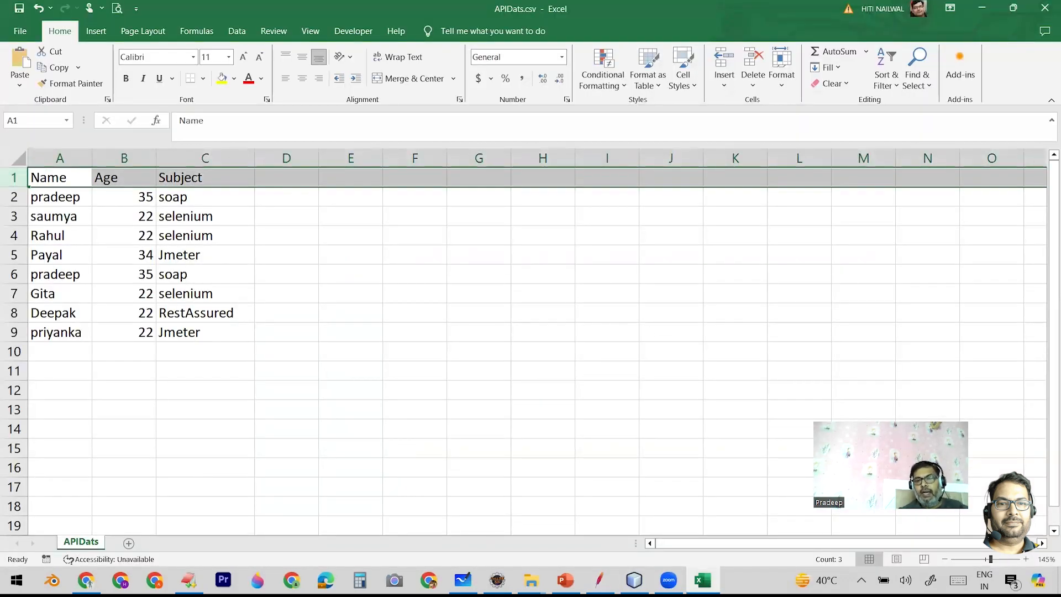
click(599, 580)
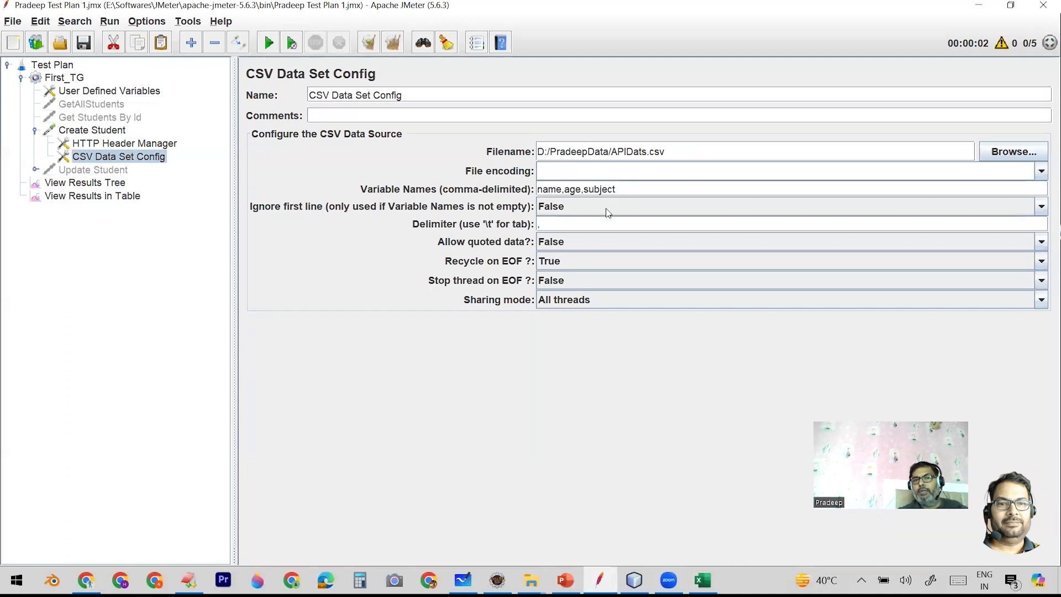
click(1042, 207)
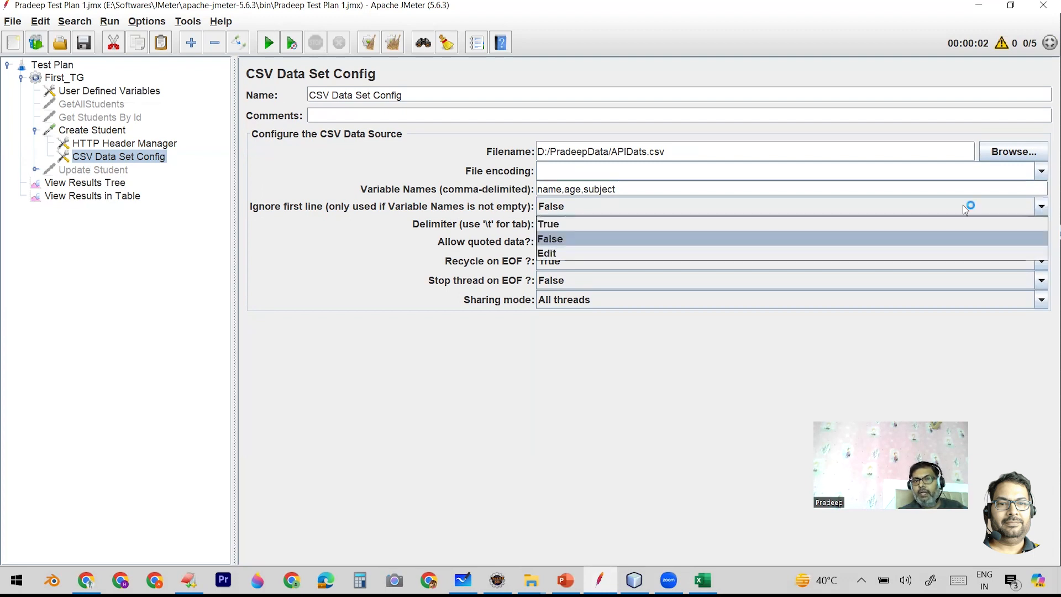
click(573, 223)
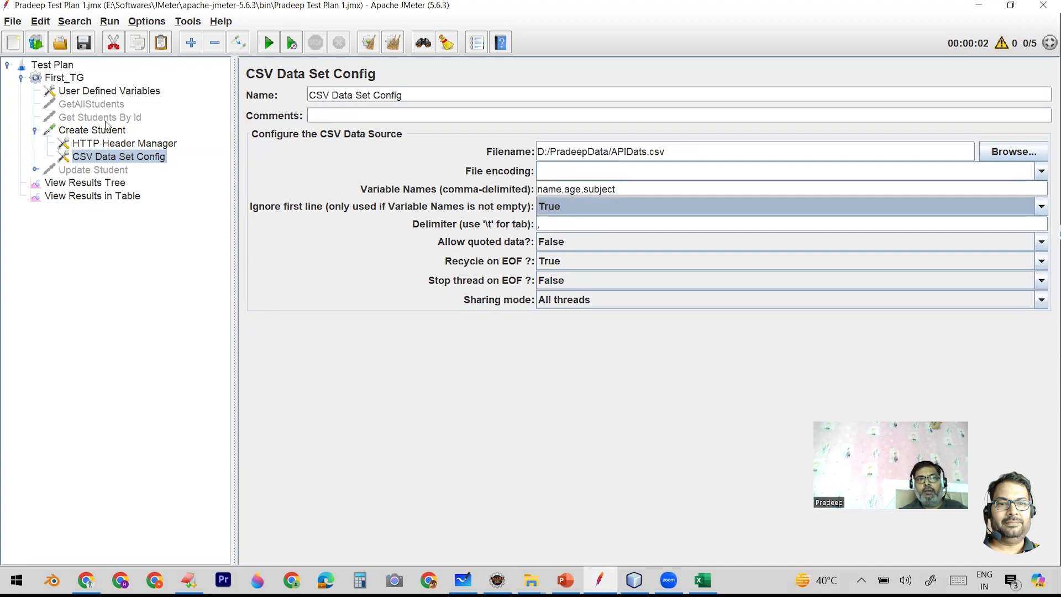
click(83, 44)
- Open View Results Tree, clear all earlier results and rerun the test plan
click(111, 185)
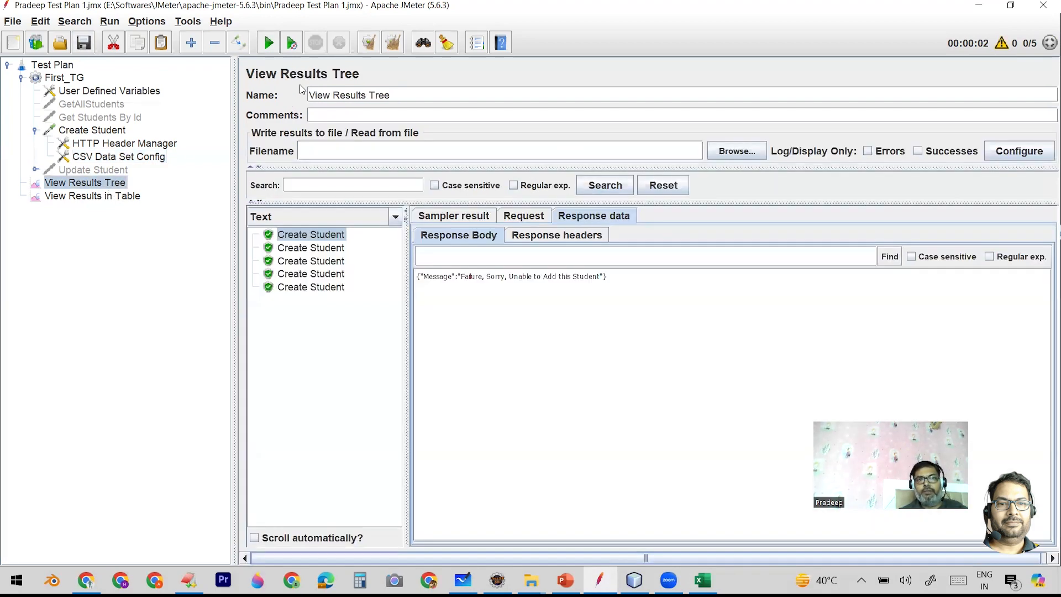
click(394, 49)
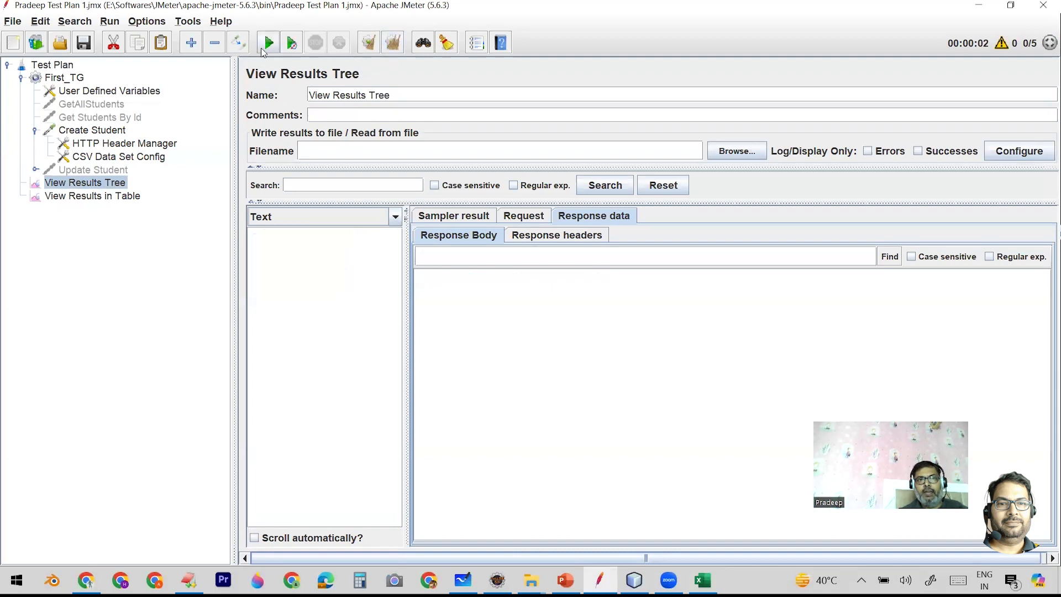
click(268, 44)
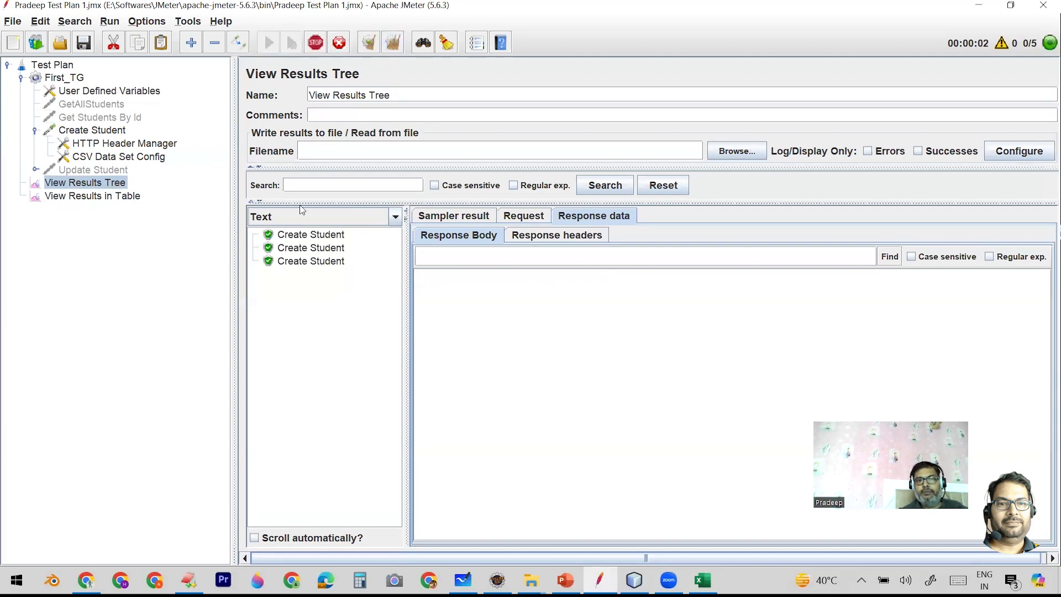
- Examine the first Create Student sample's response and the request bodies of all five samples
click(302, 236)
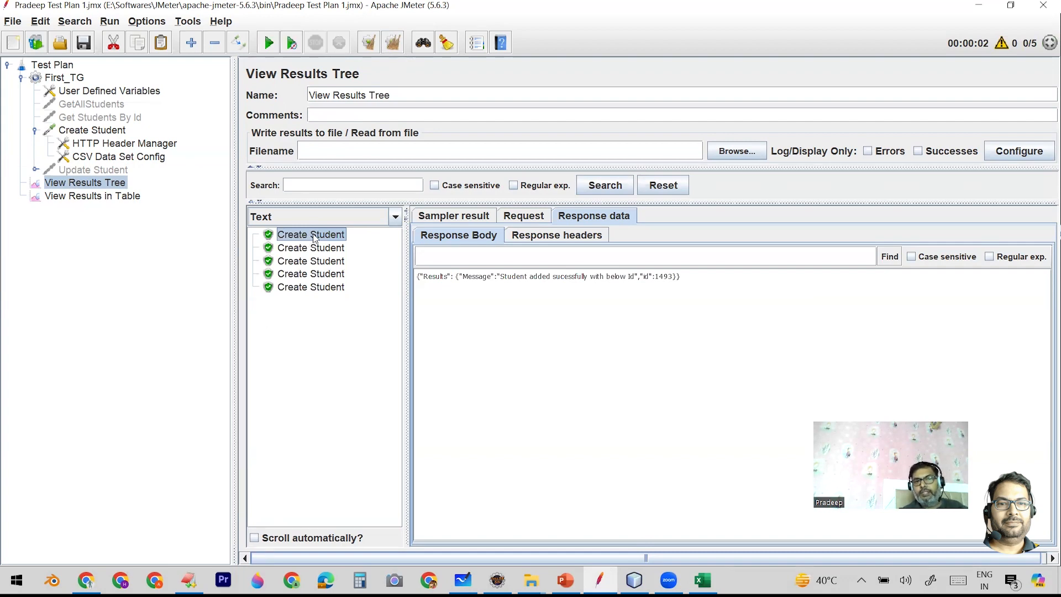
click(515, 219)
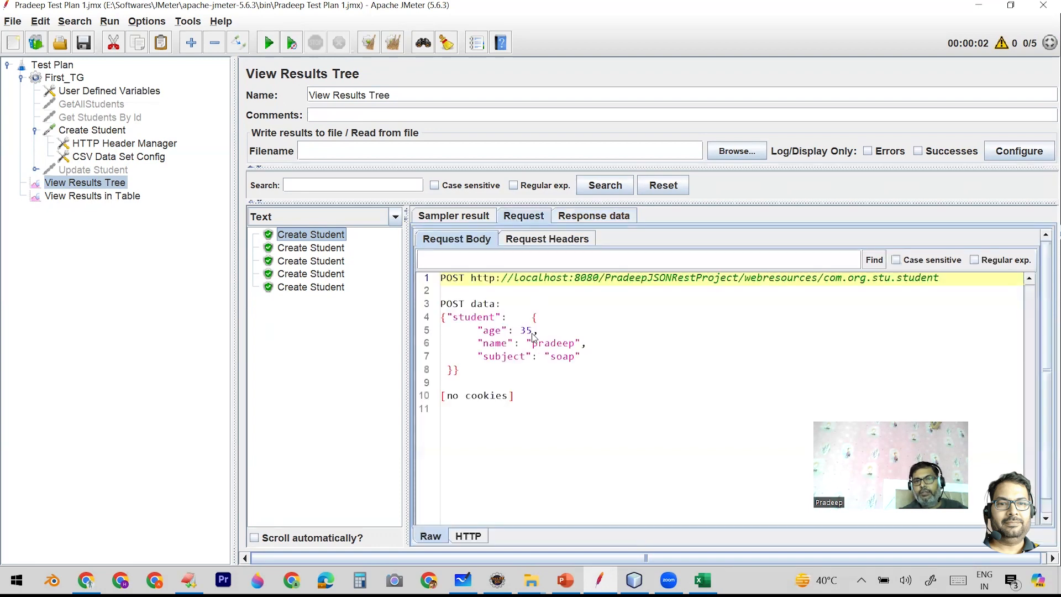
click(311, 249)
click(312, 262)
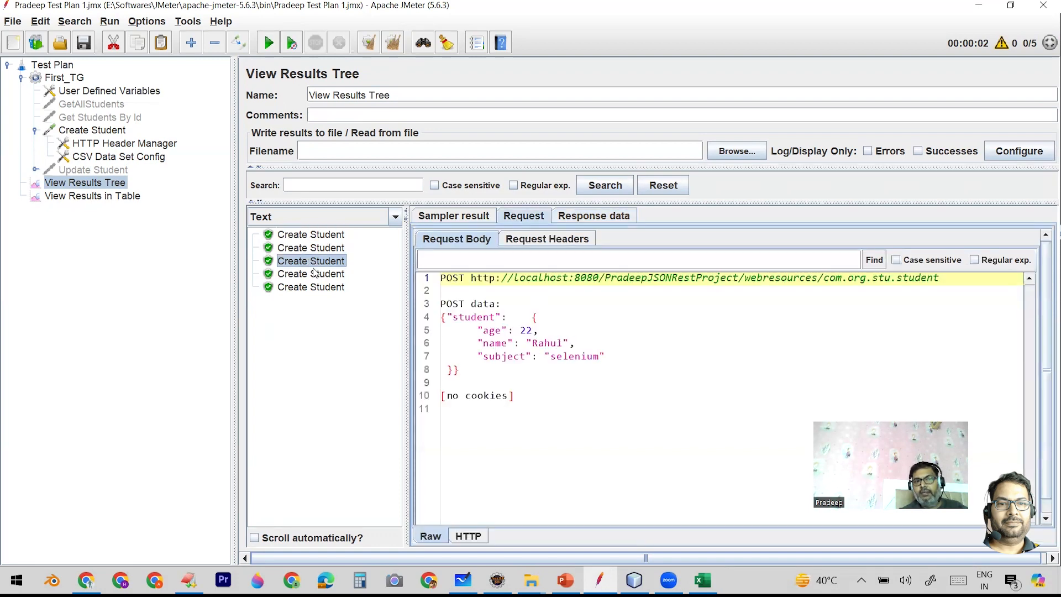
click(317, 276)
click(316, 288)
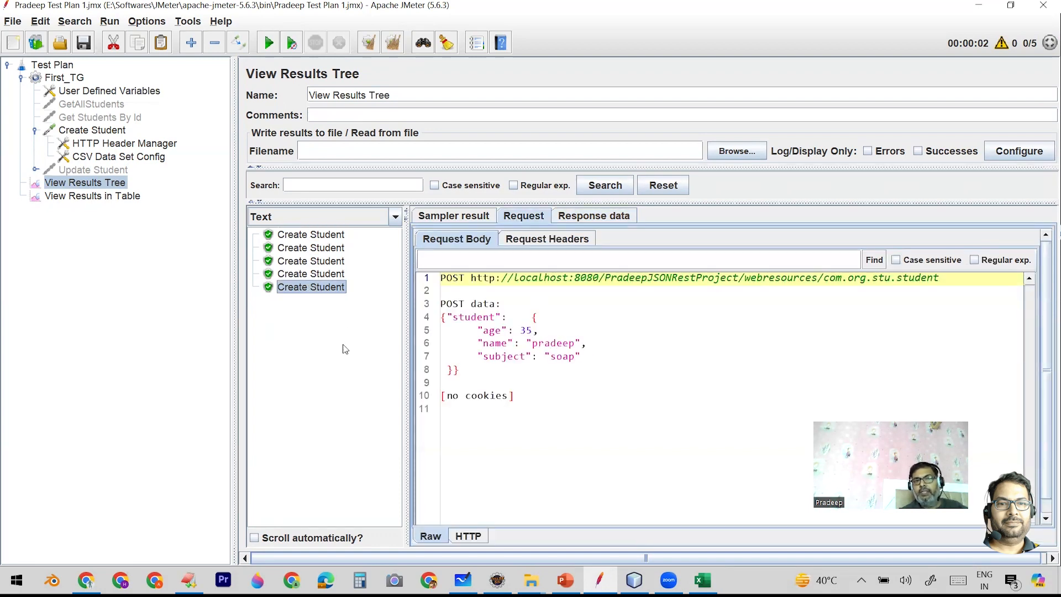
- Check the header row of APIDats.csv in Excel, and examine the delimiter in JMeter's CSV Data Set Config
click(702, 580)
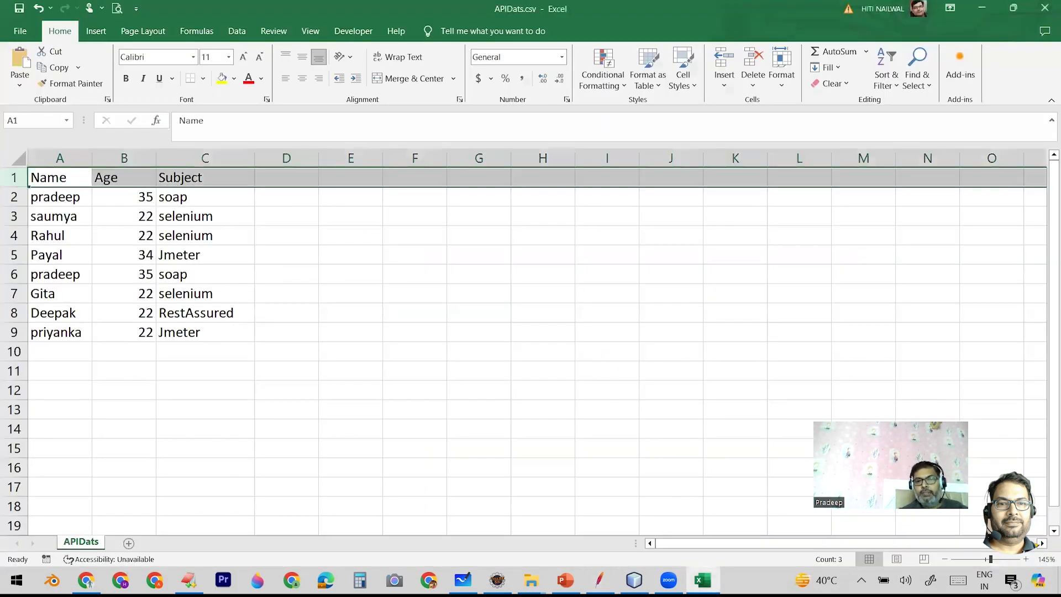
key(alt+Tab)
click(124, 156)
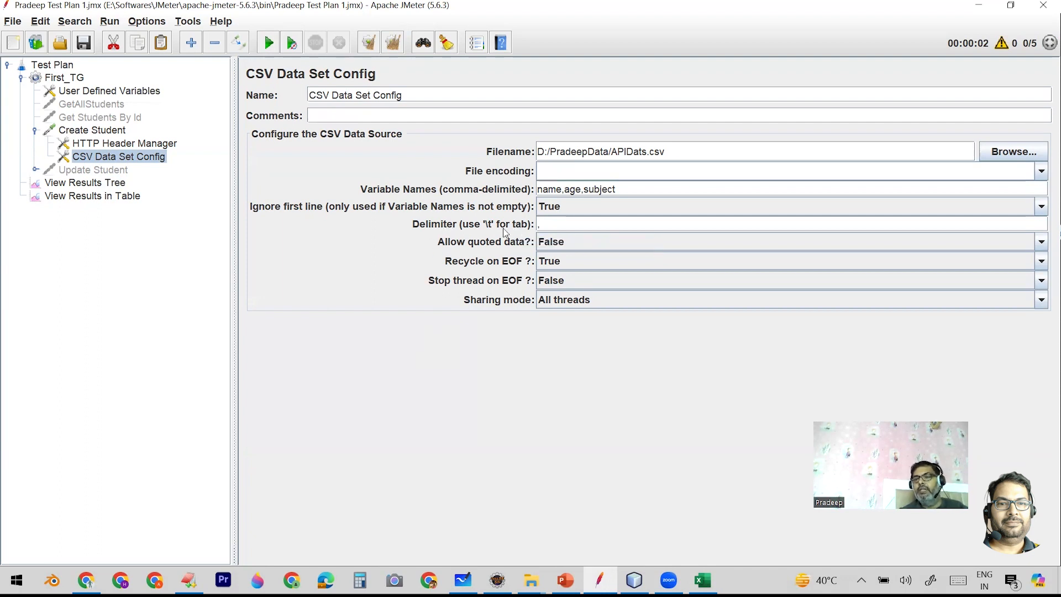
drag(543, 225, 535, 225)
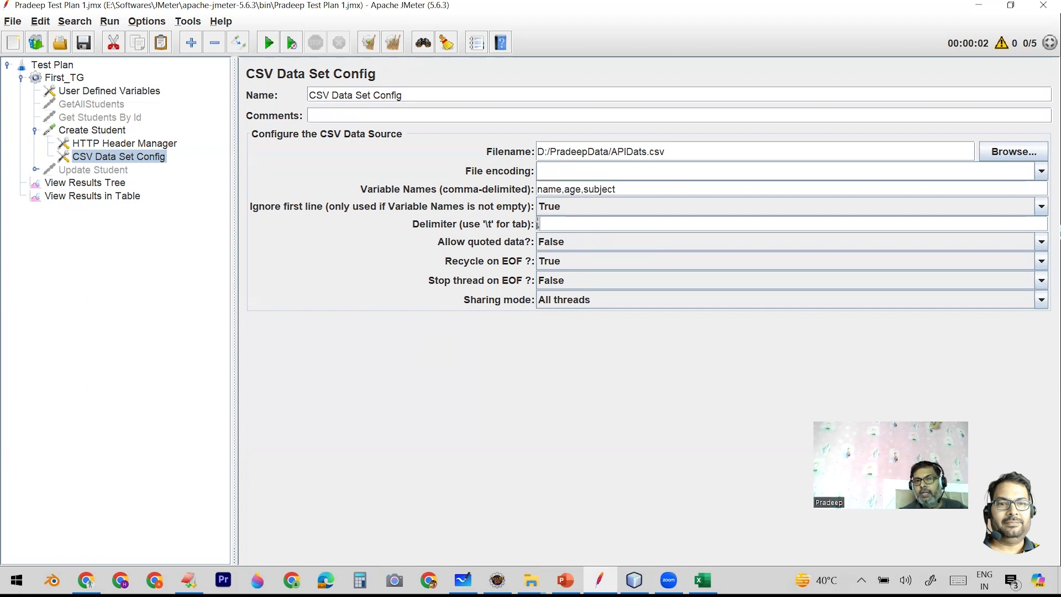
key(BackSpace)
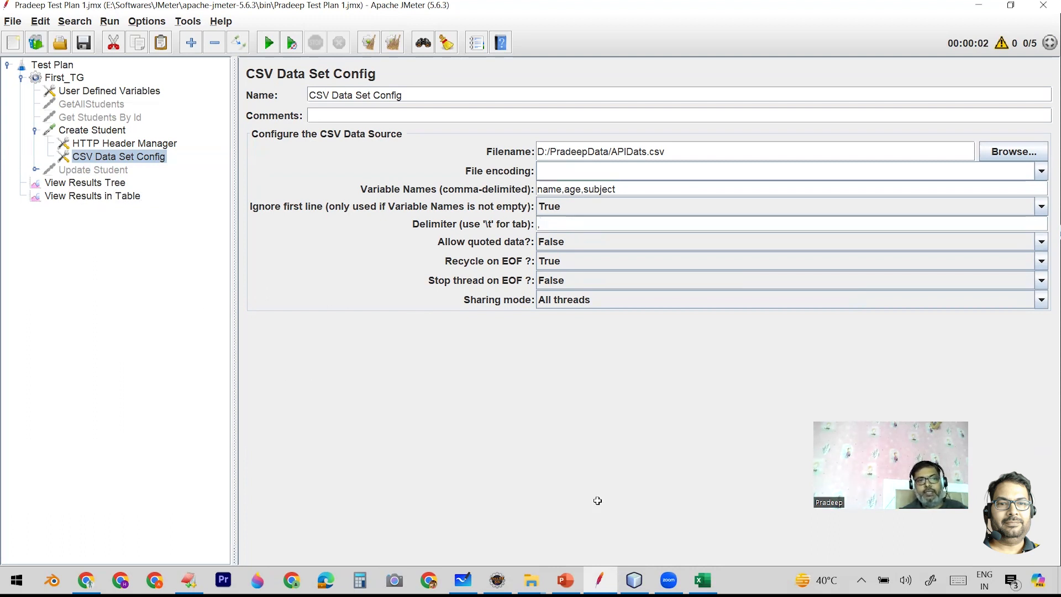
- Examine the last and first student records of APIDats.csv in Excel, and return to JMeter's CSV Data Set Config
key(alt+Tab)
click(9, 333)
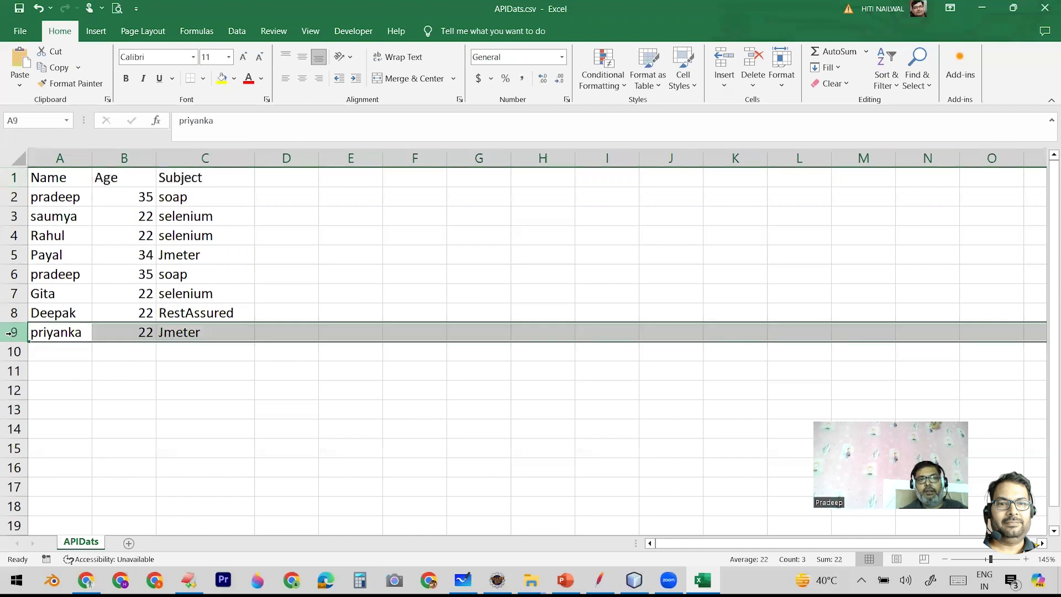
click(13, 196)
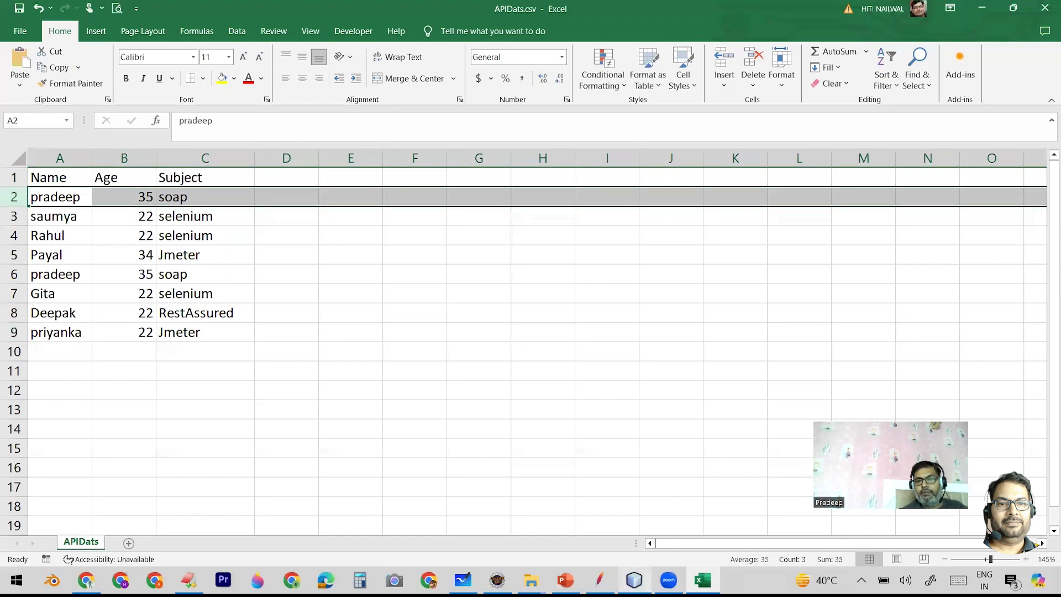
click(600, 580)
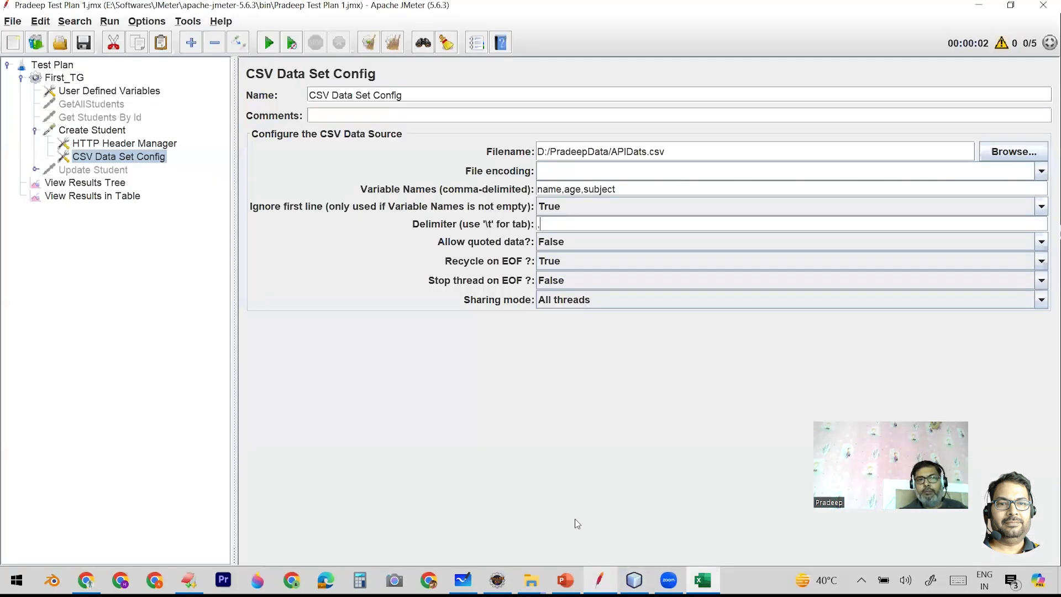
- Clear all results from View Results Tree and set First_TG's number of threads to 15
click(106, 186)
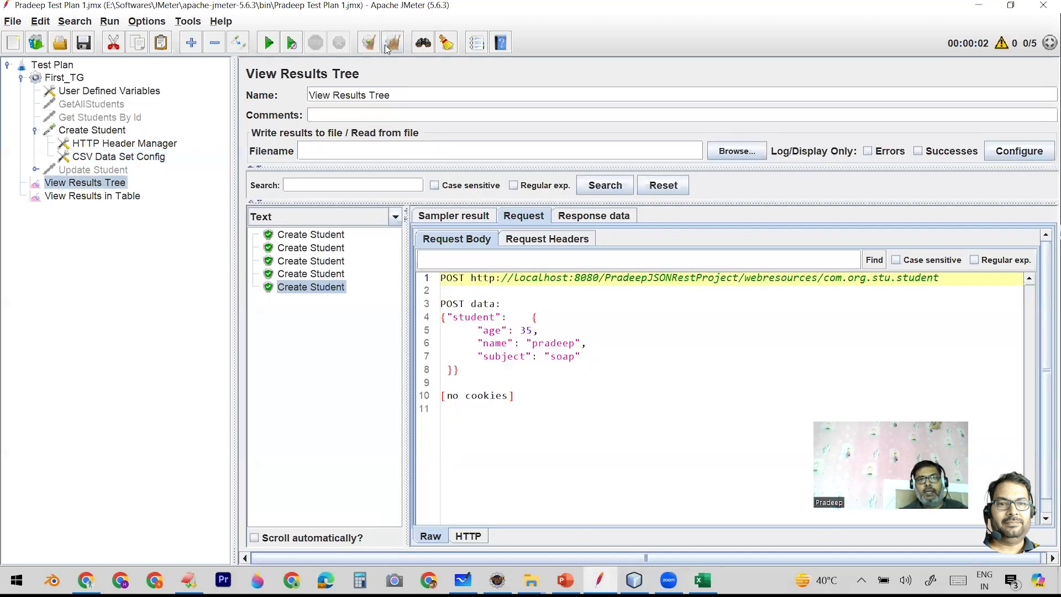
click(396, 46)
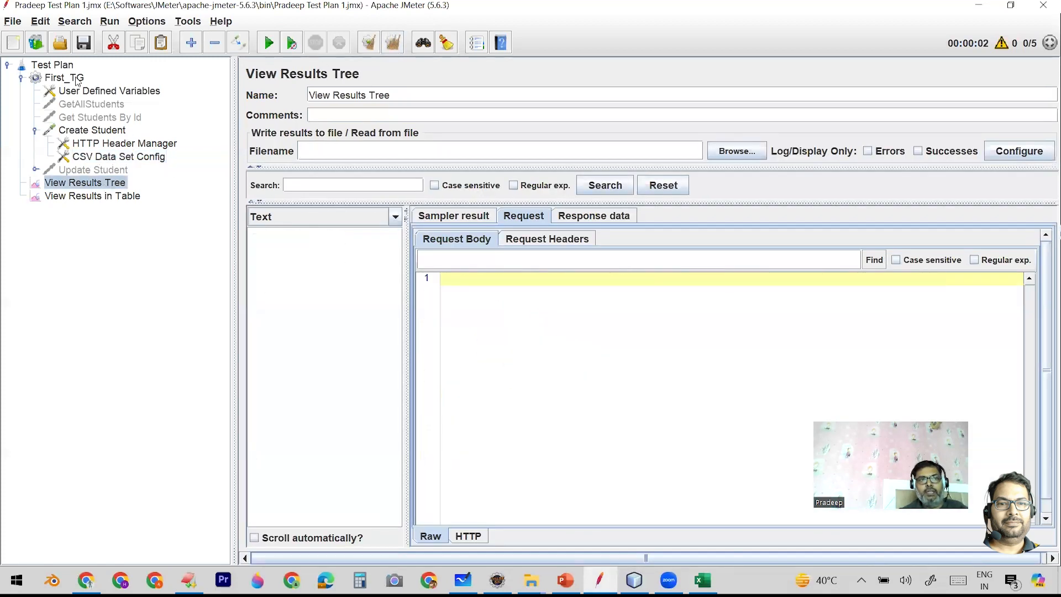
click(78, 80)
double_click(405, 201)
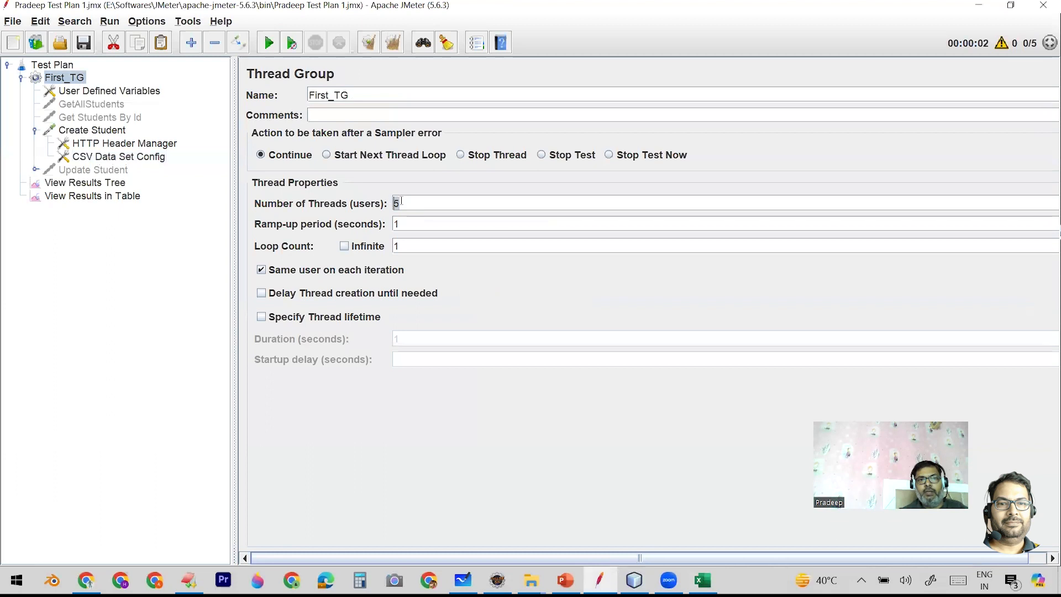
click(394, 203)
text(1)
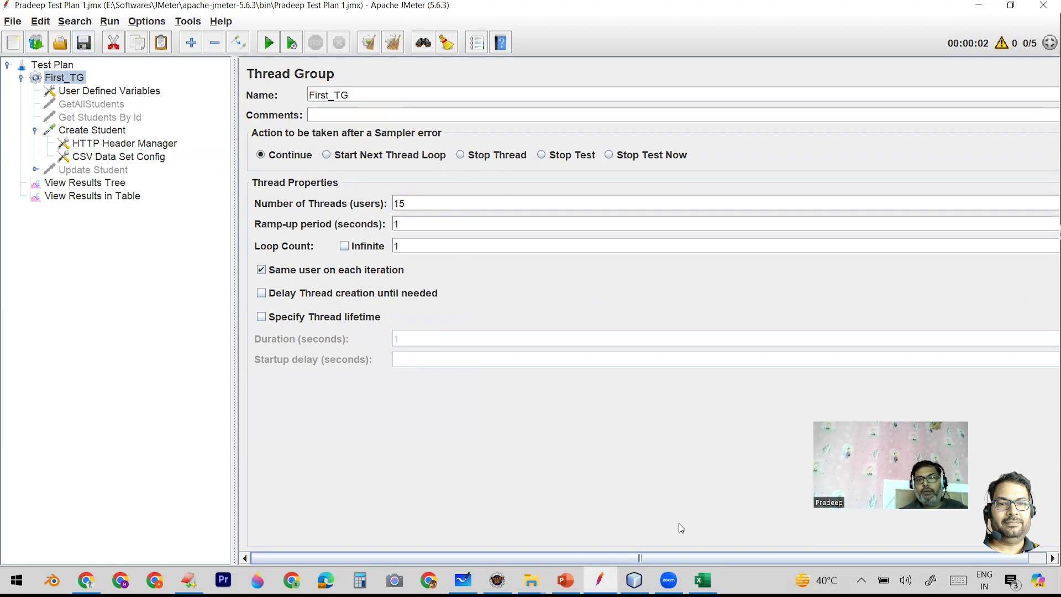
- Check the student records of APIDats.csv in Excel, return to JMeter and rerun the test plan with View Results Tree open
click(702, 580)
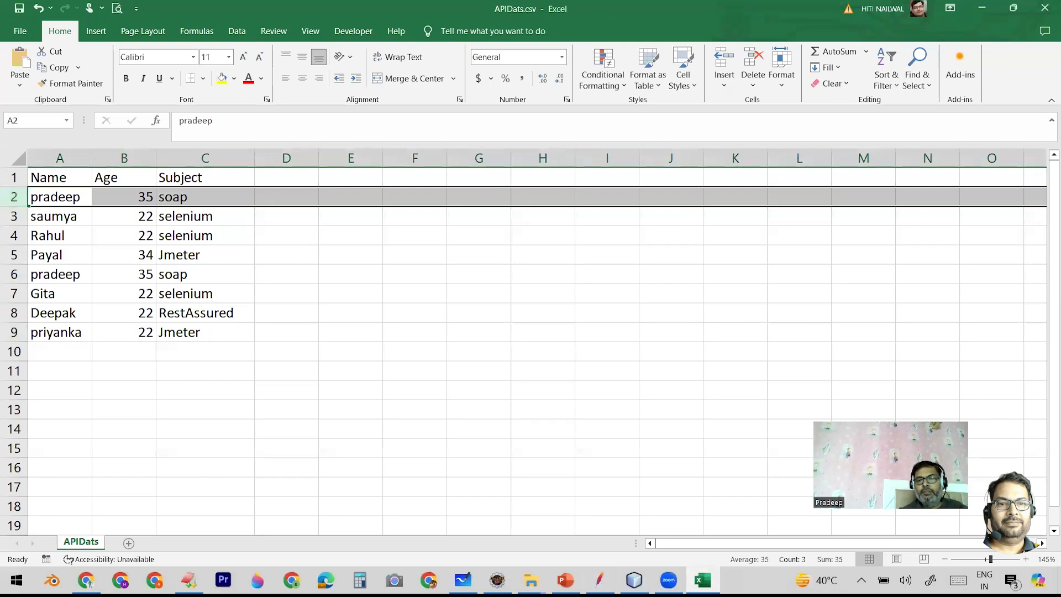
click(599, 580)
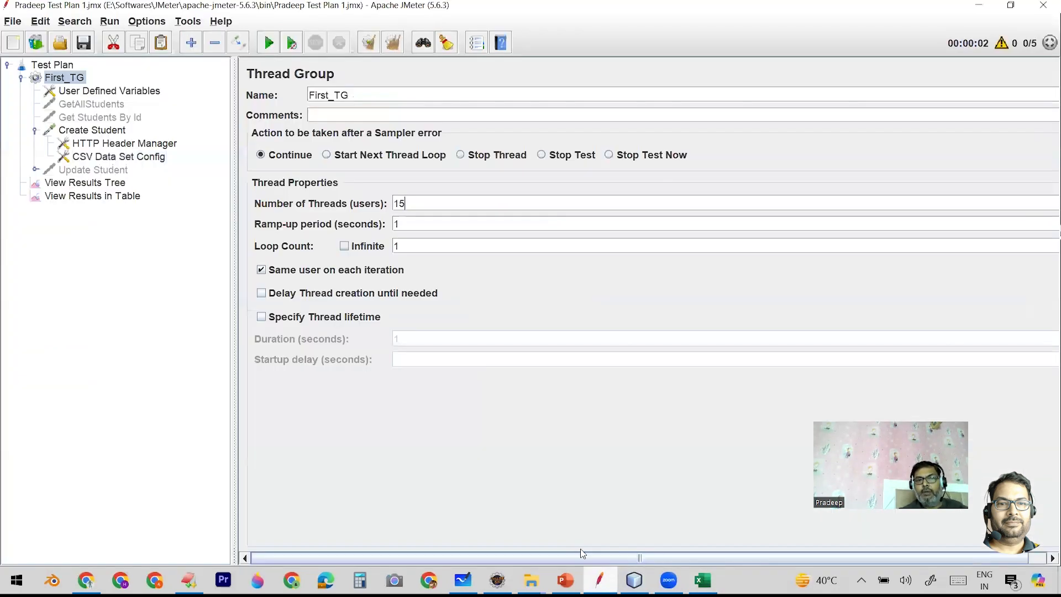
click(86, 187)
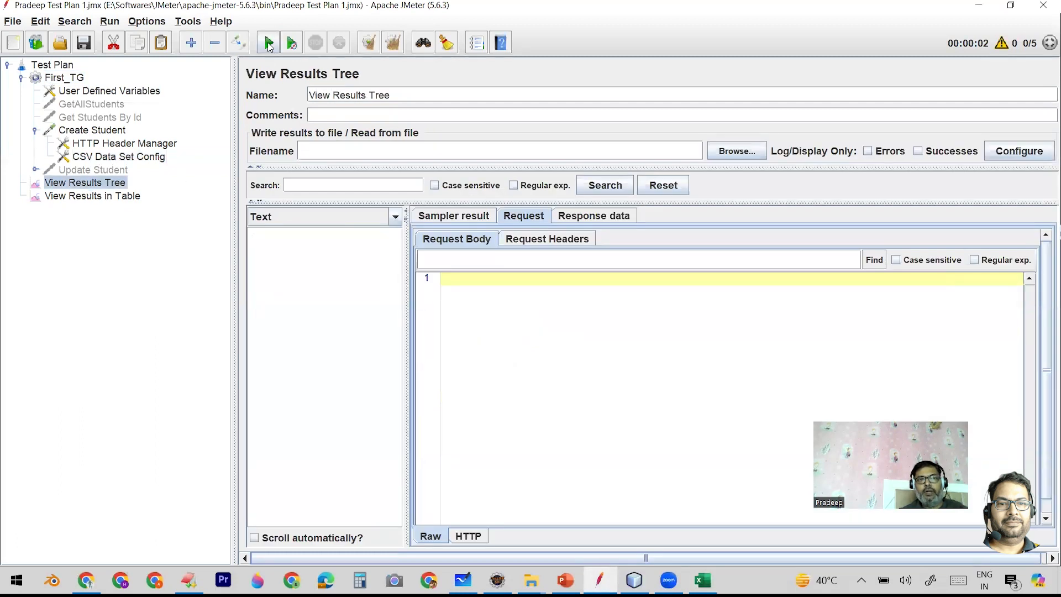
click(269, 44)
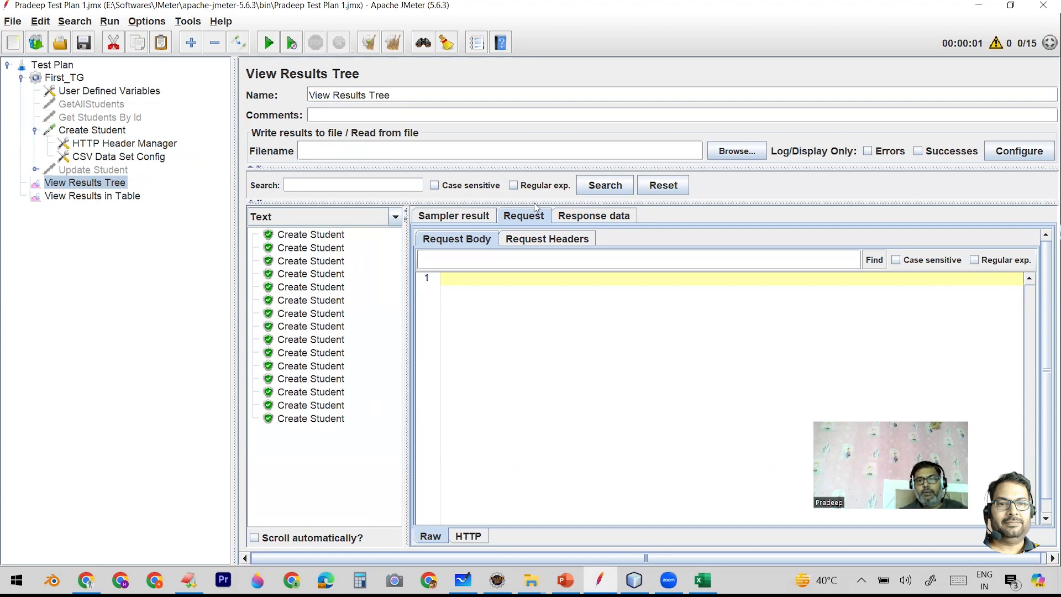
- Examine the samples in View Results in Table, check the header row of APIDats.csv in Excel, and return to JMeter
click(109, 198)
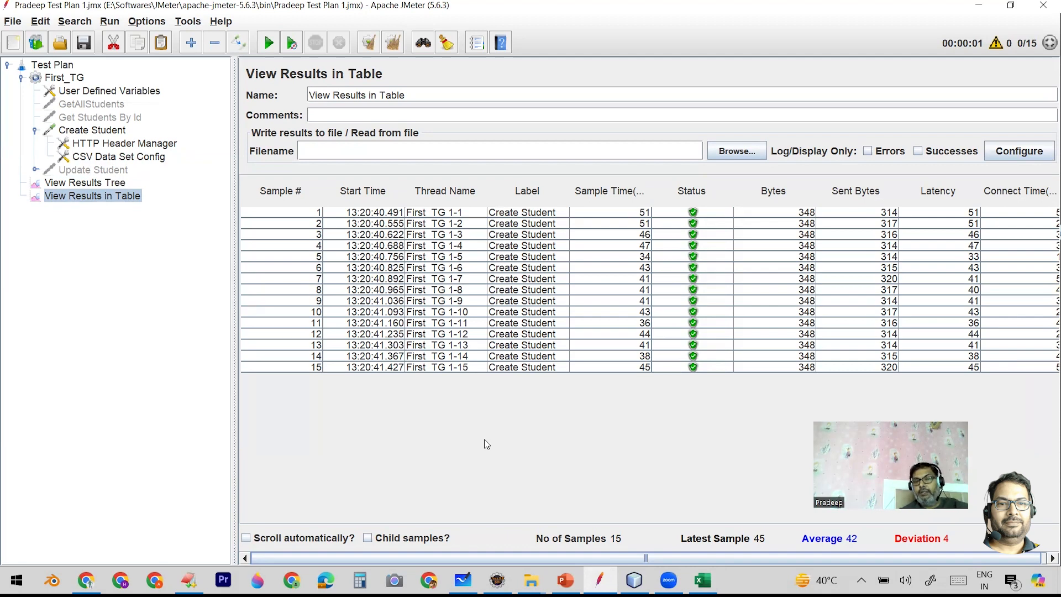
click(702, 580)
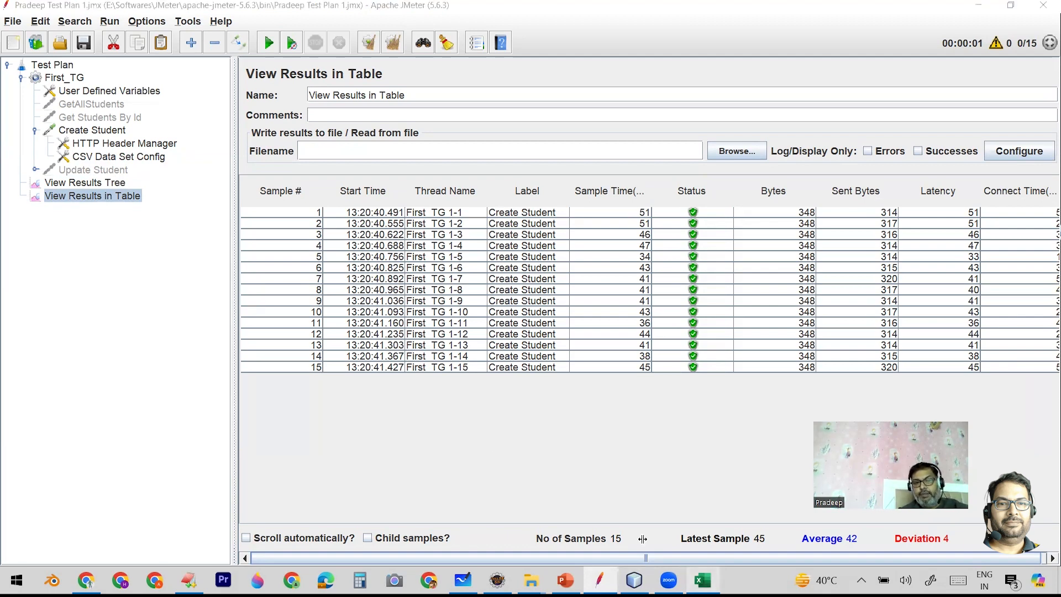
click(19, 176)
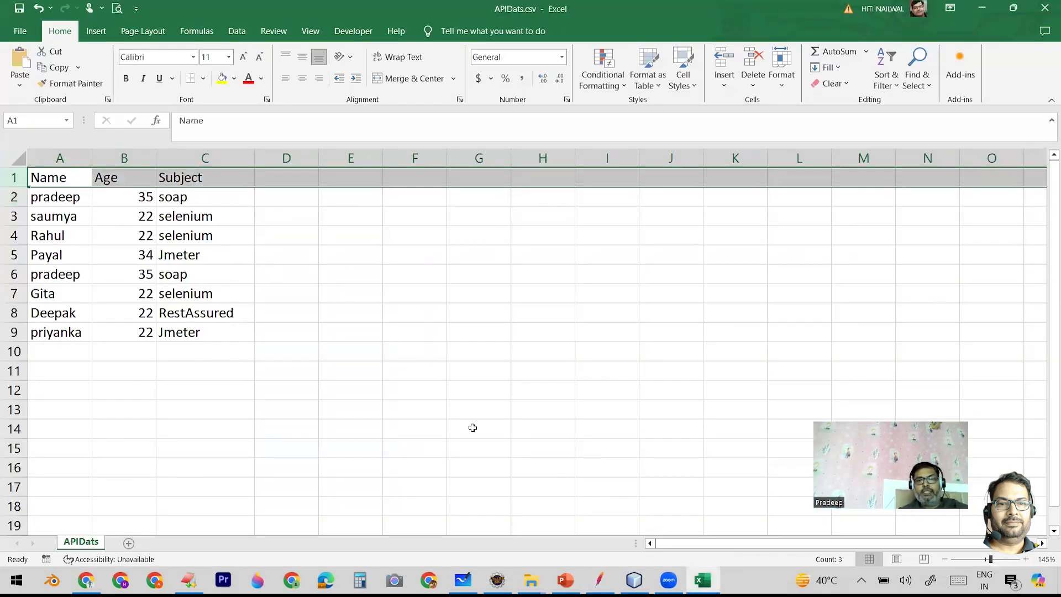
click(599, 580)
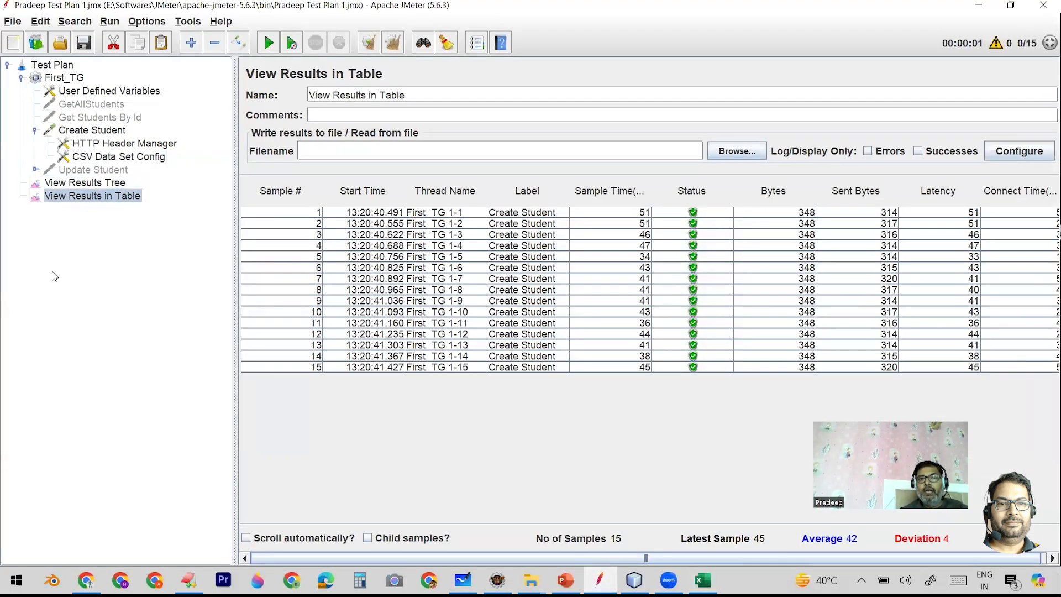
- Examine the Recycle on EOF options in CSV Data Set Config, check the User Defined Variables, and return to the CSV settings
click(90, 157)
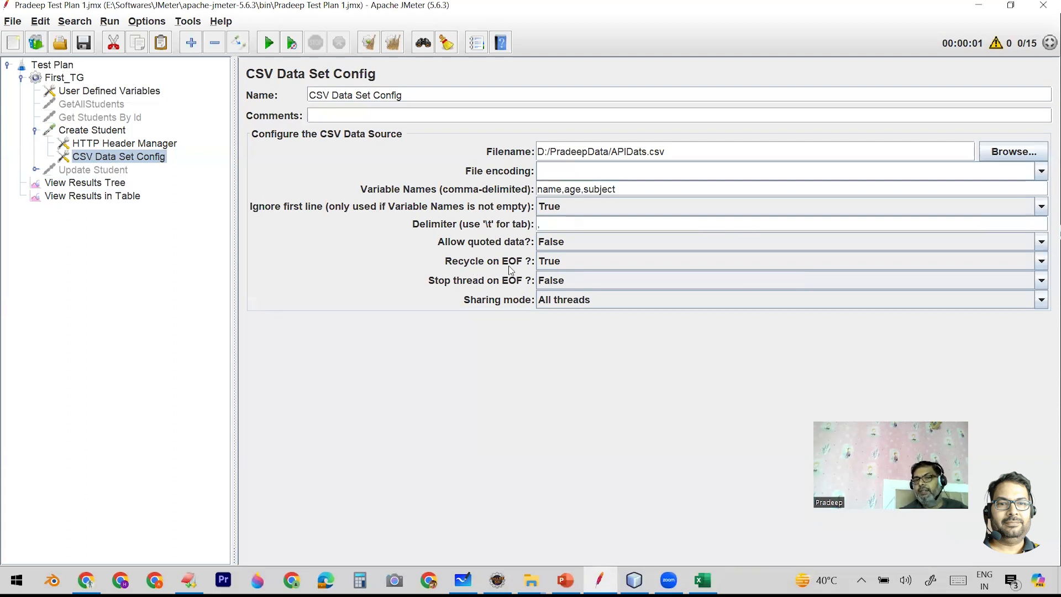
click(551, 262)
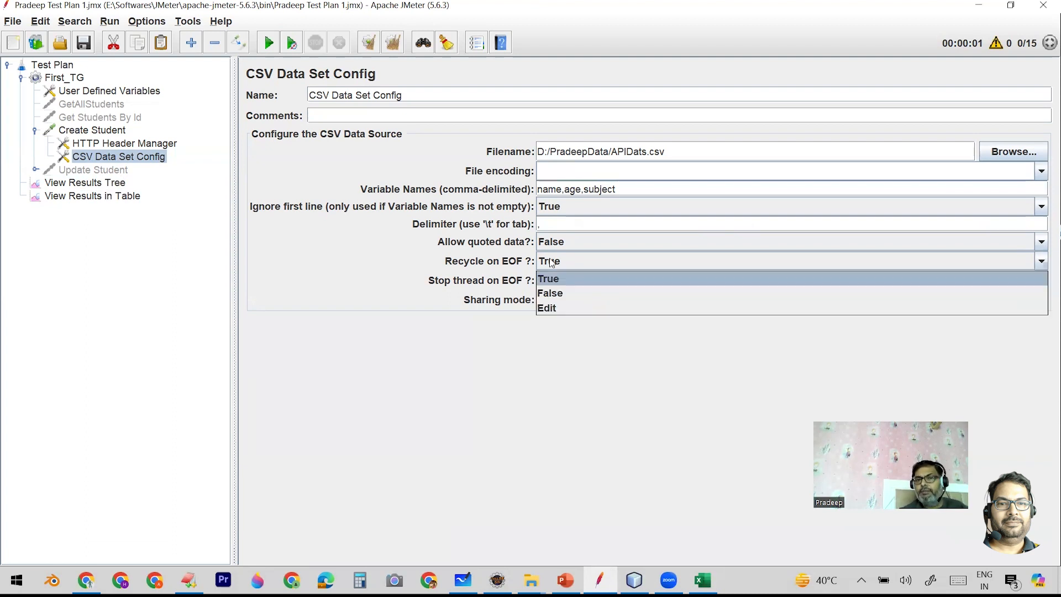
click(551, 263)
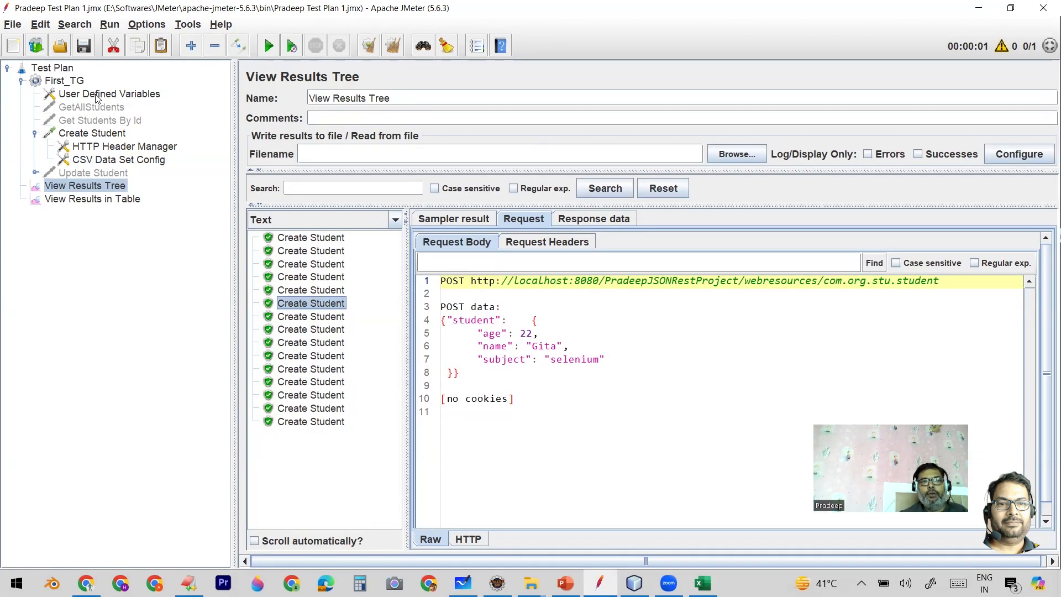
click(97, 98)
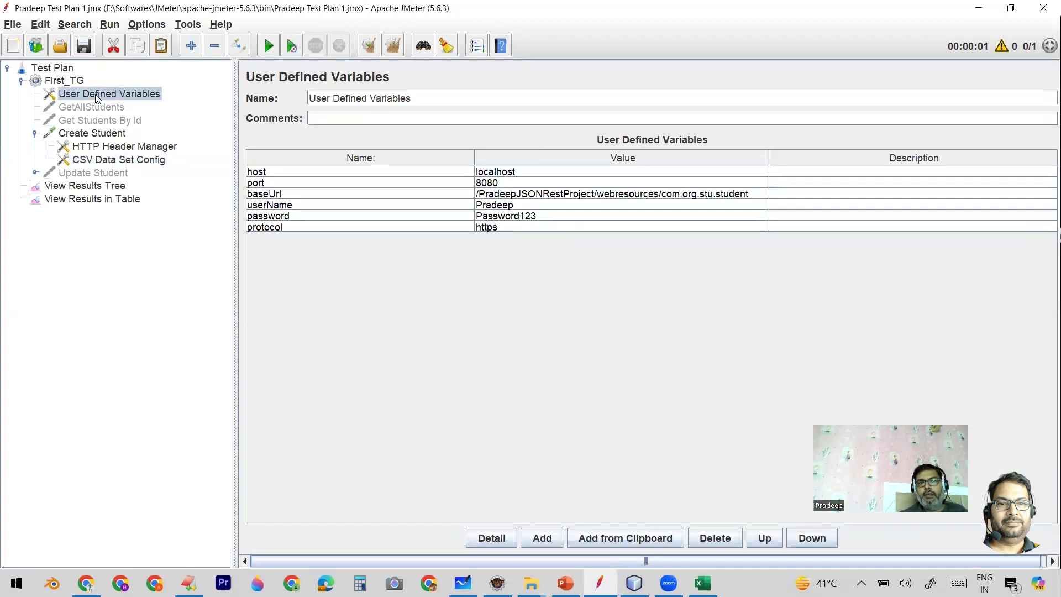
click(101, 162)
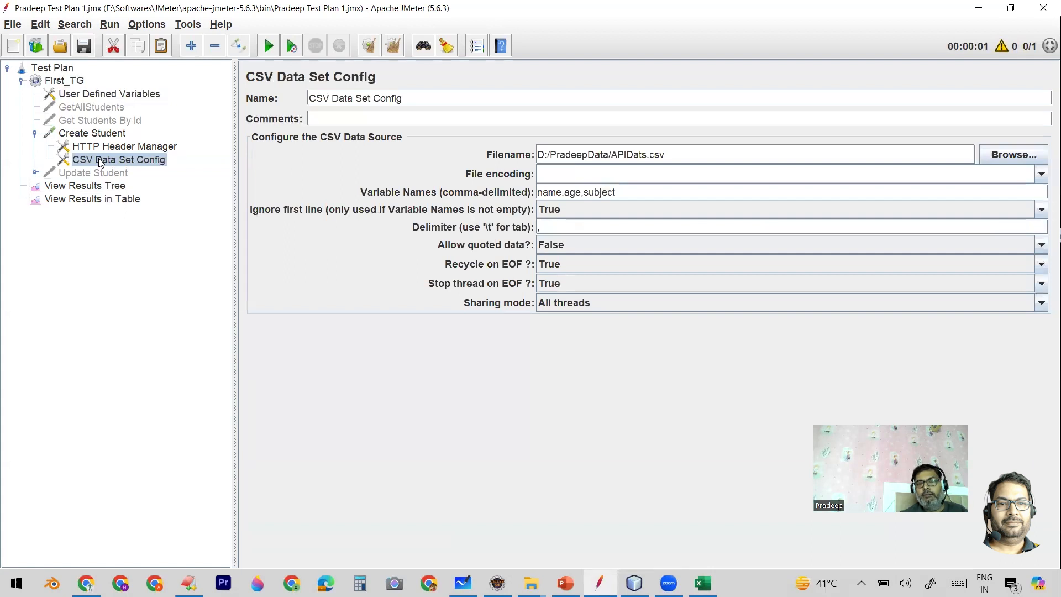